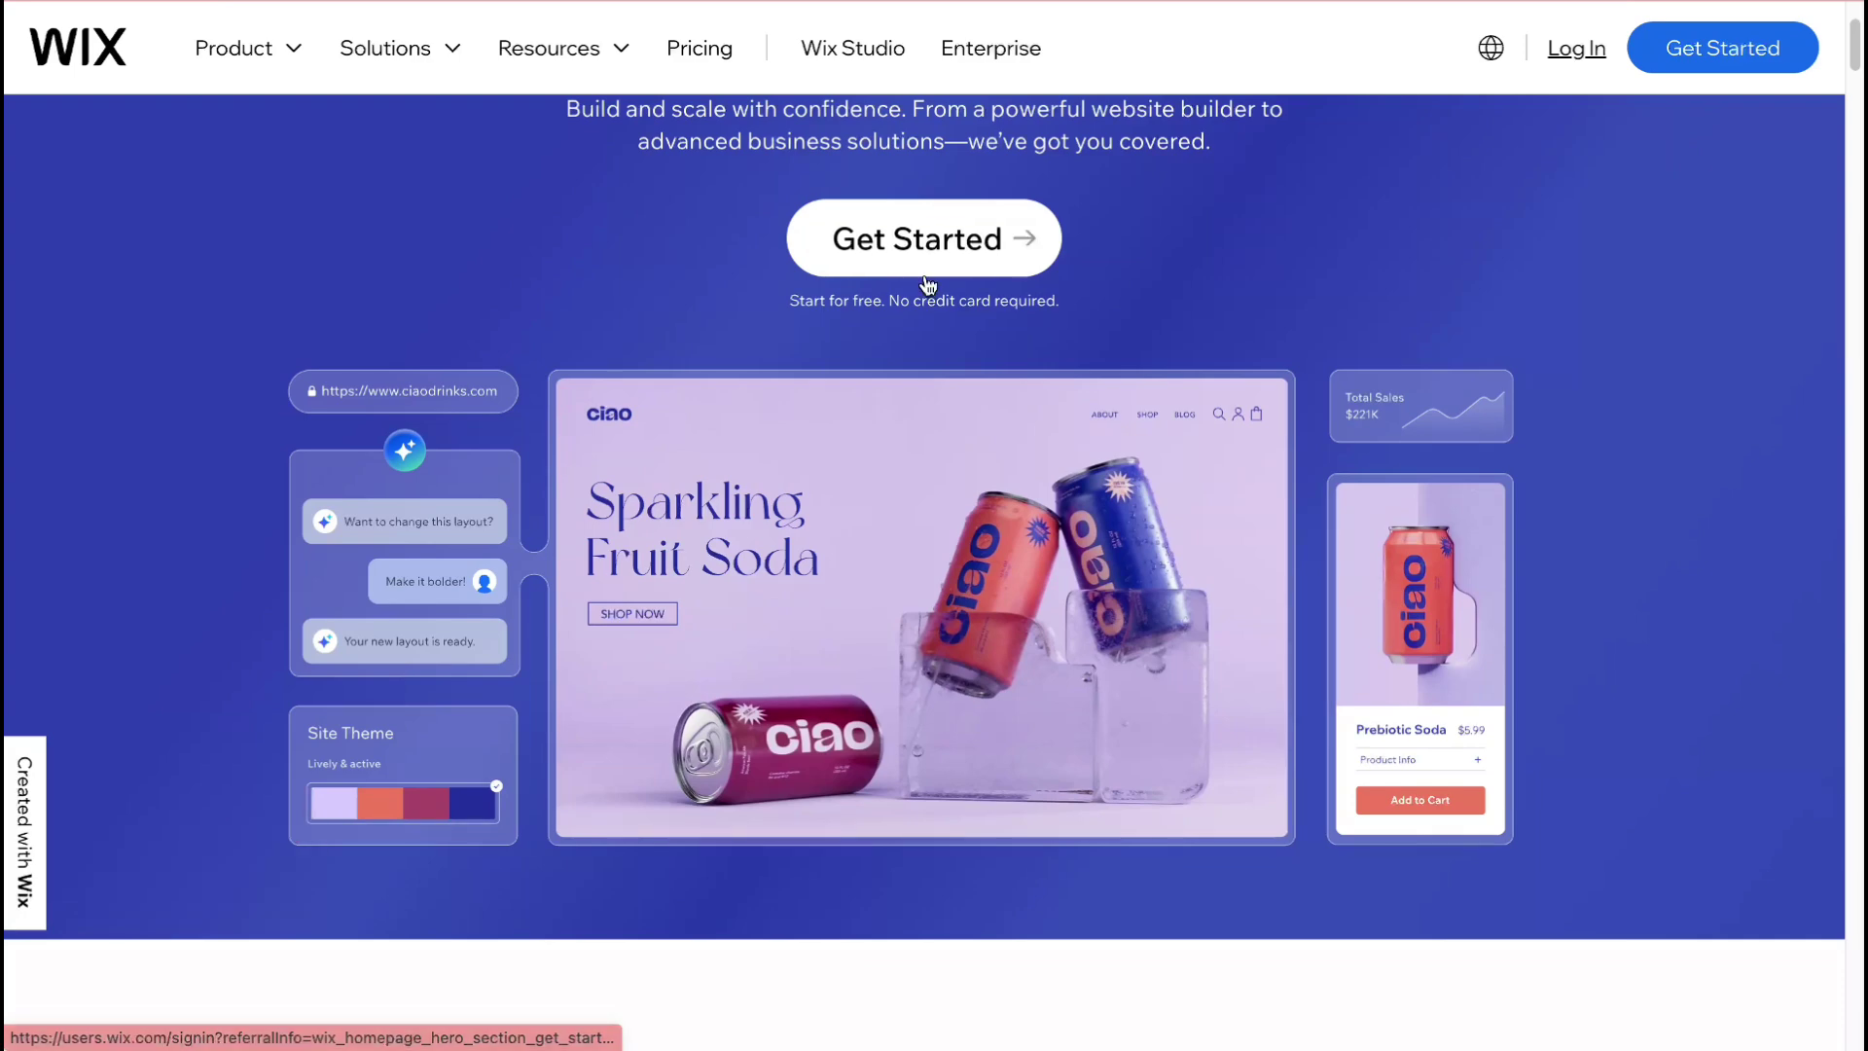
Start creating a new site from the Sites overview and choose to set it up without the AI chat.
{"action": "scroll", "coordinate": [924, 284], "scroll_direction": "up", "scroll_amount": 2}
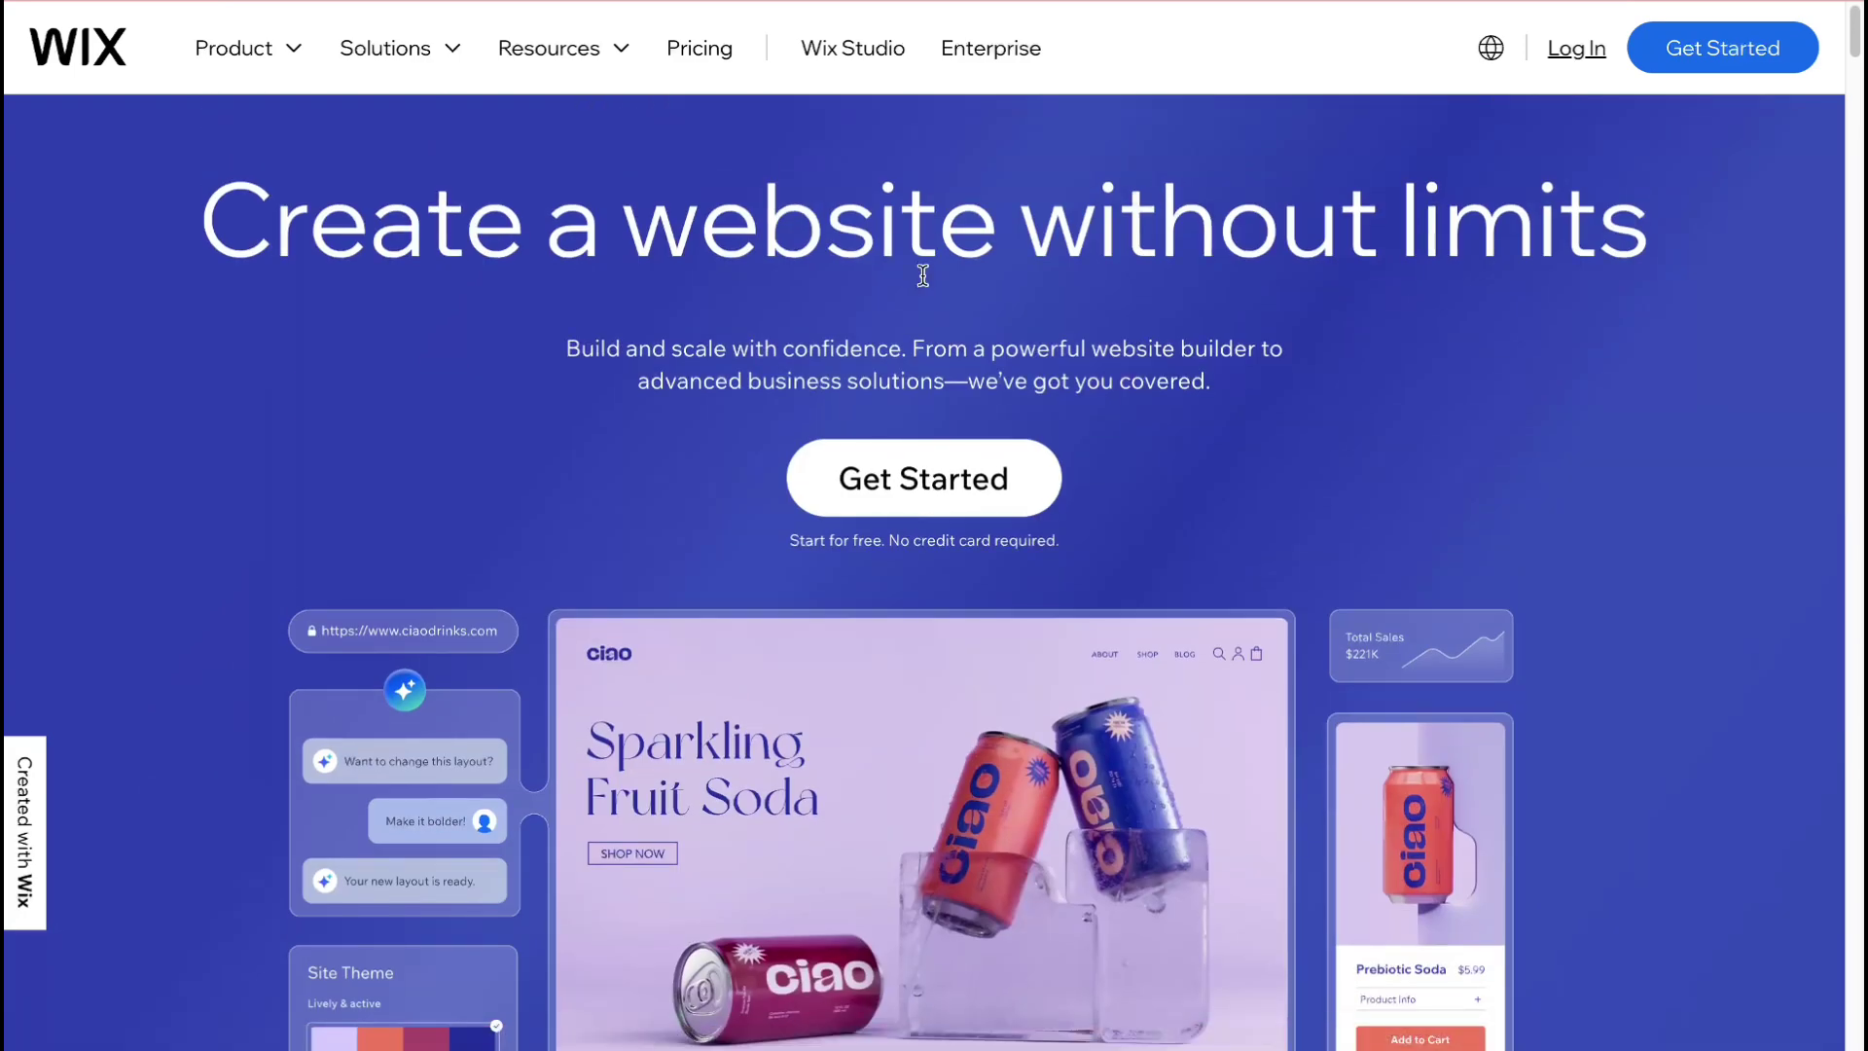
{"action": "left_click", "coordinate": [944, 508]}
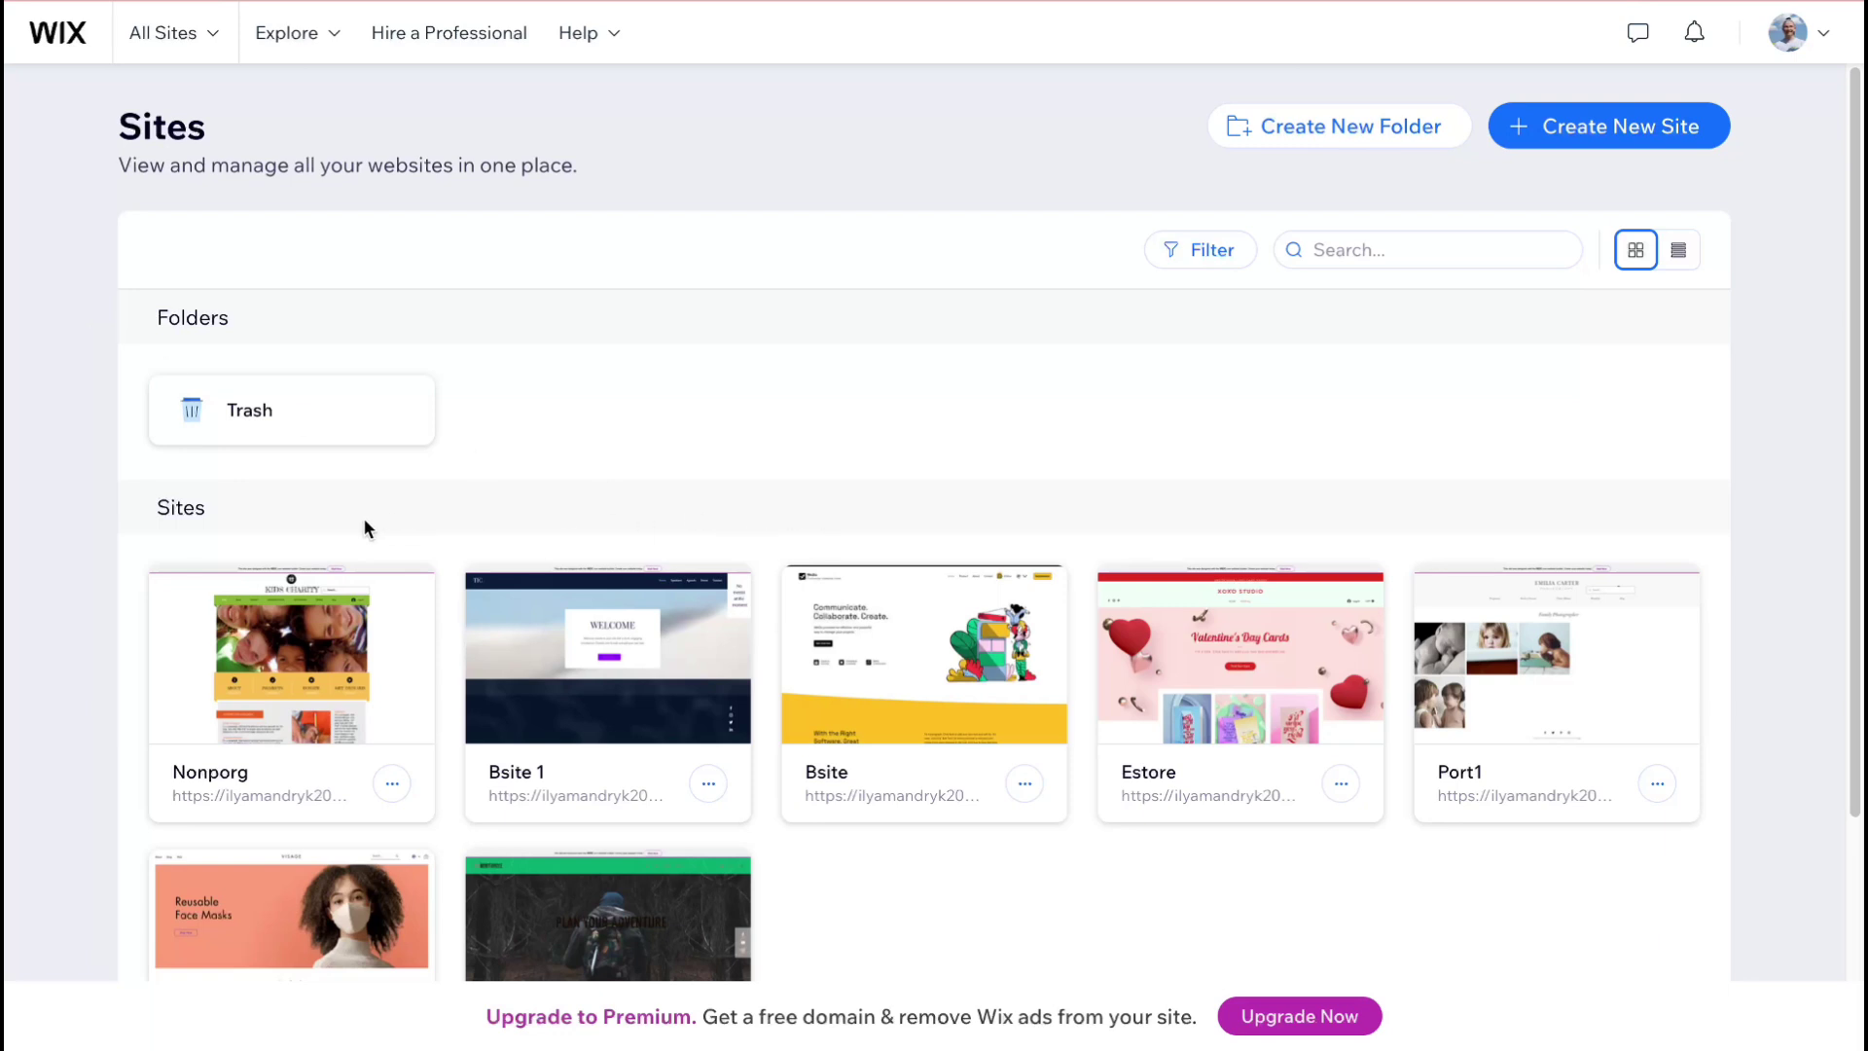
{"action": "scroll", "coordinate": [370, 584], "scroll_direction": "down", "scroll_amount": 3}
{"action": "scroll", "coordinate": [435, 658], "scroll_direction": "up", "scroll_amount": 2}
{"action": "scroll", "coordinate": [862, 408], "scroll_direction": "up", "scroll_amount": 1}
{"action": "left_click", "coordinate": [1644, 136]}
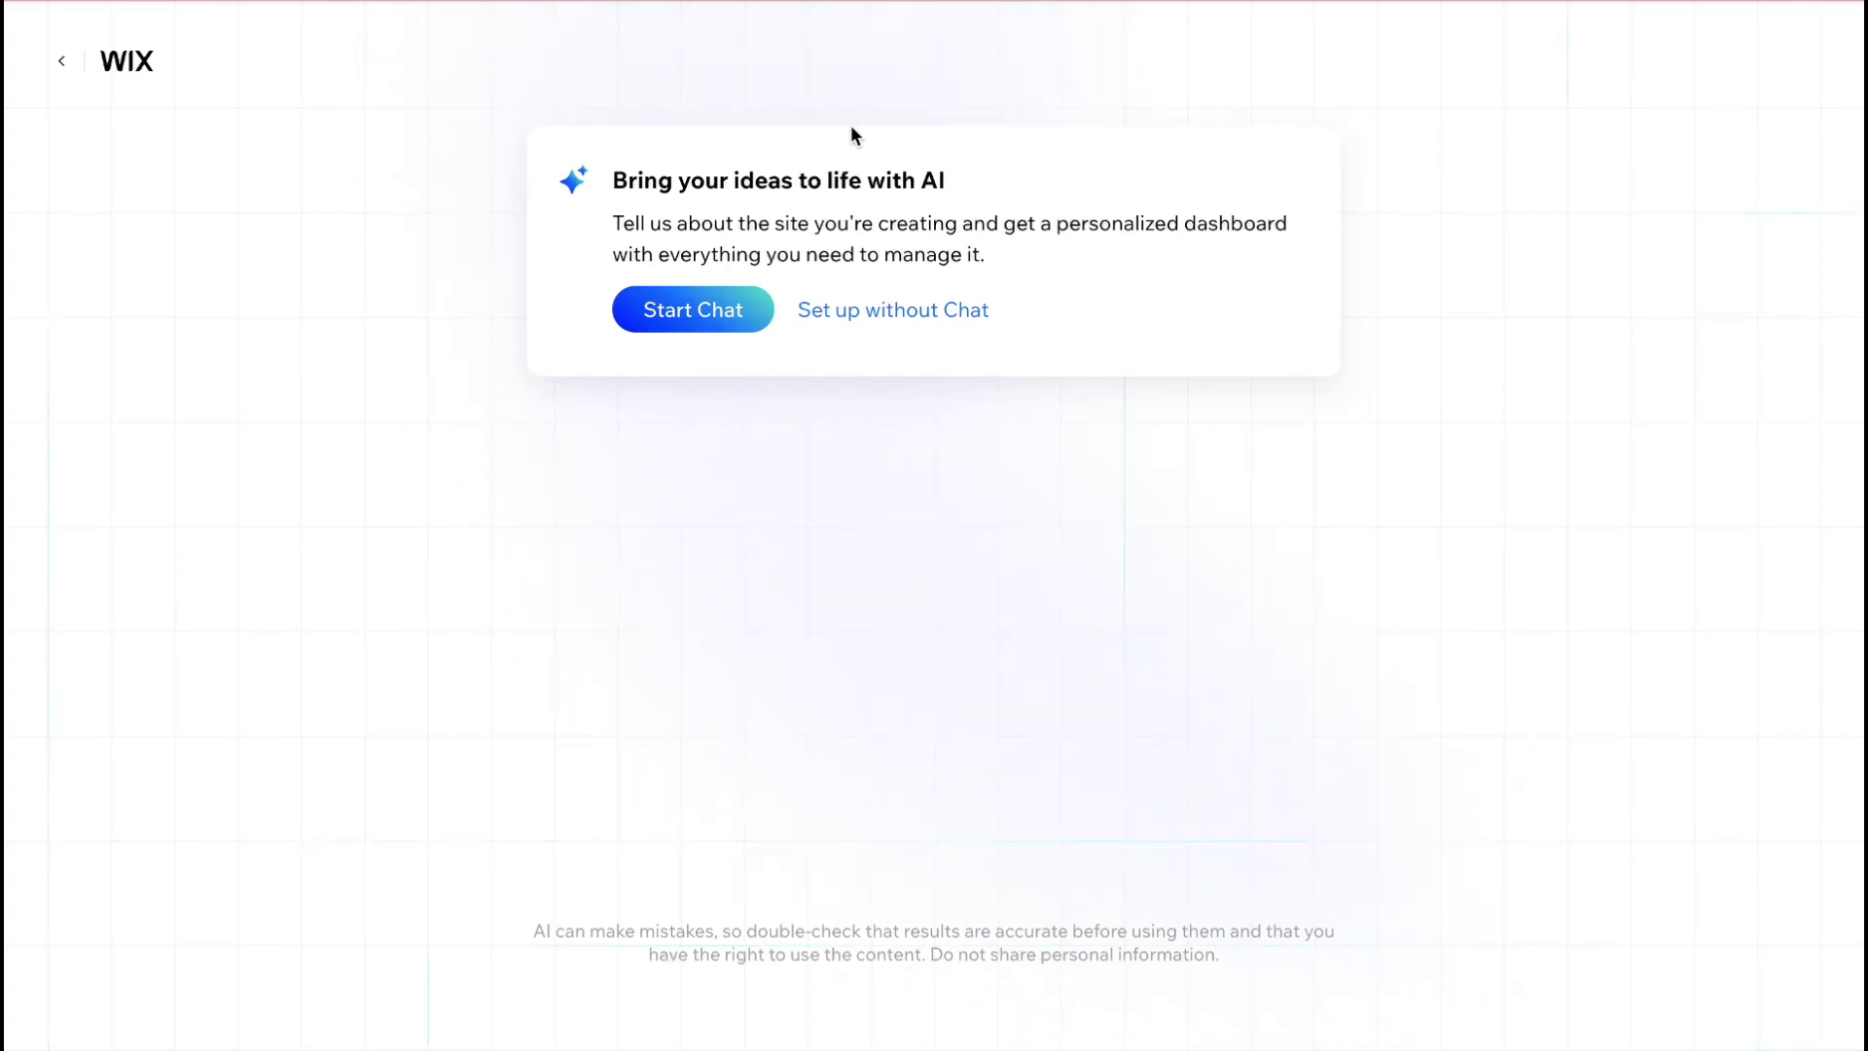
{"action": "left_click", "coordinate": [923, 328]}
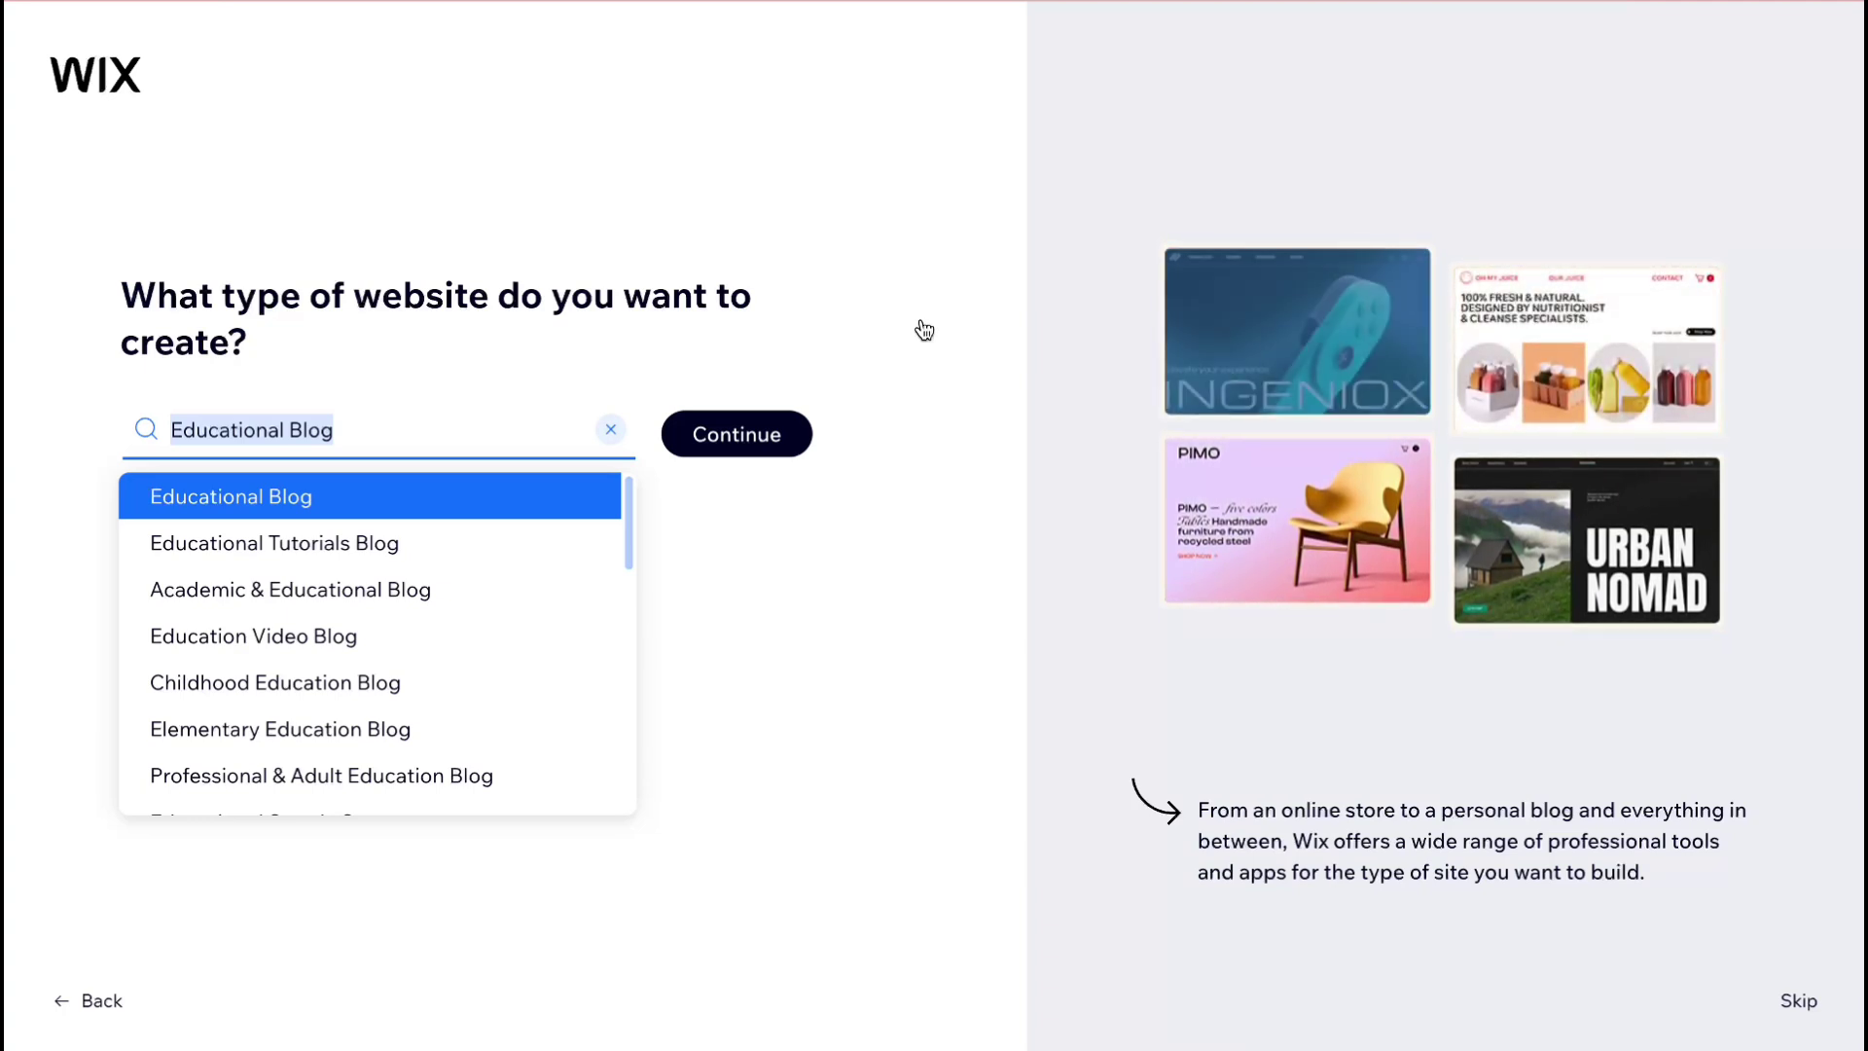
Search the website types for "membership", choose Online Club as the type and continue.
{"action": "type", "text": "me"}
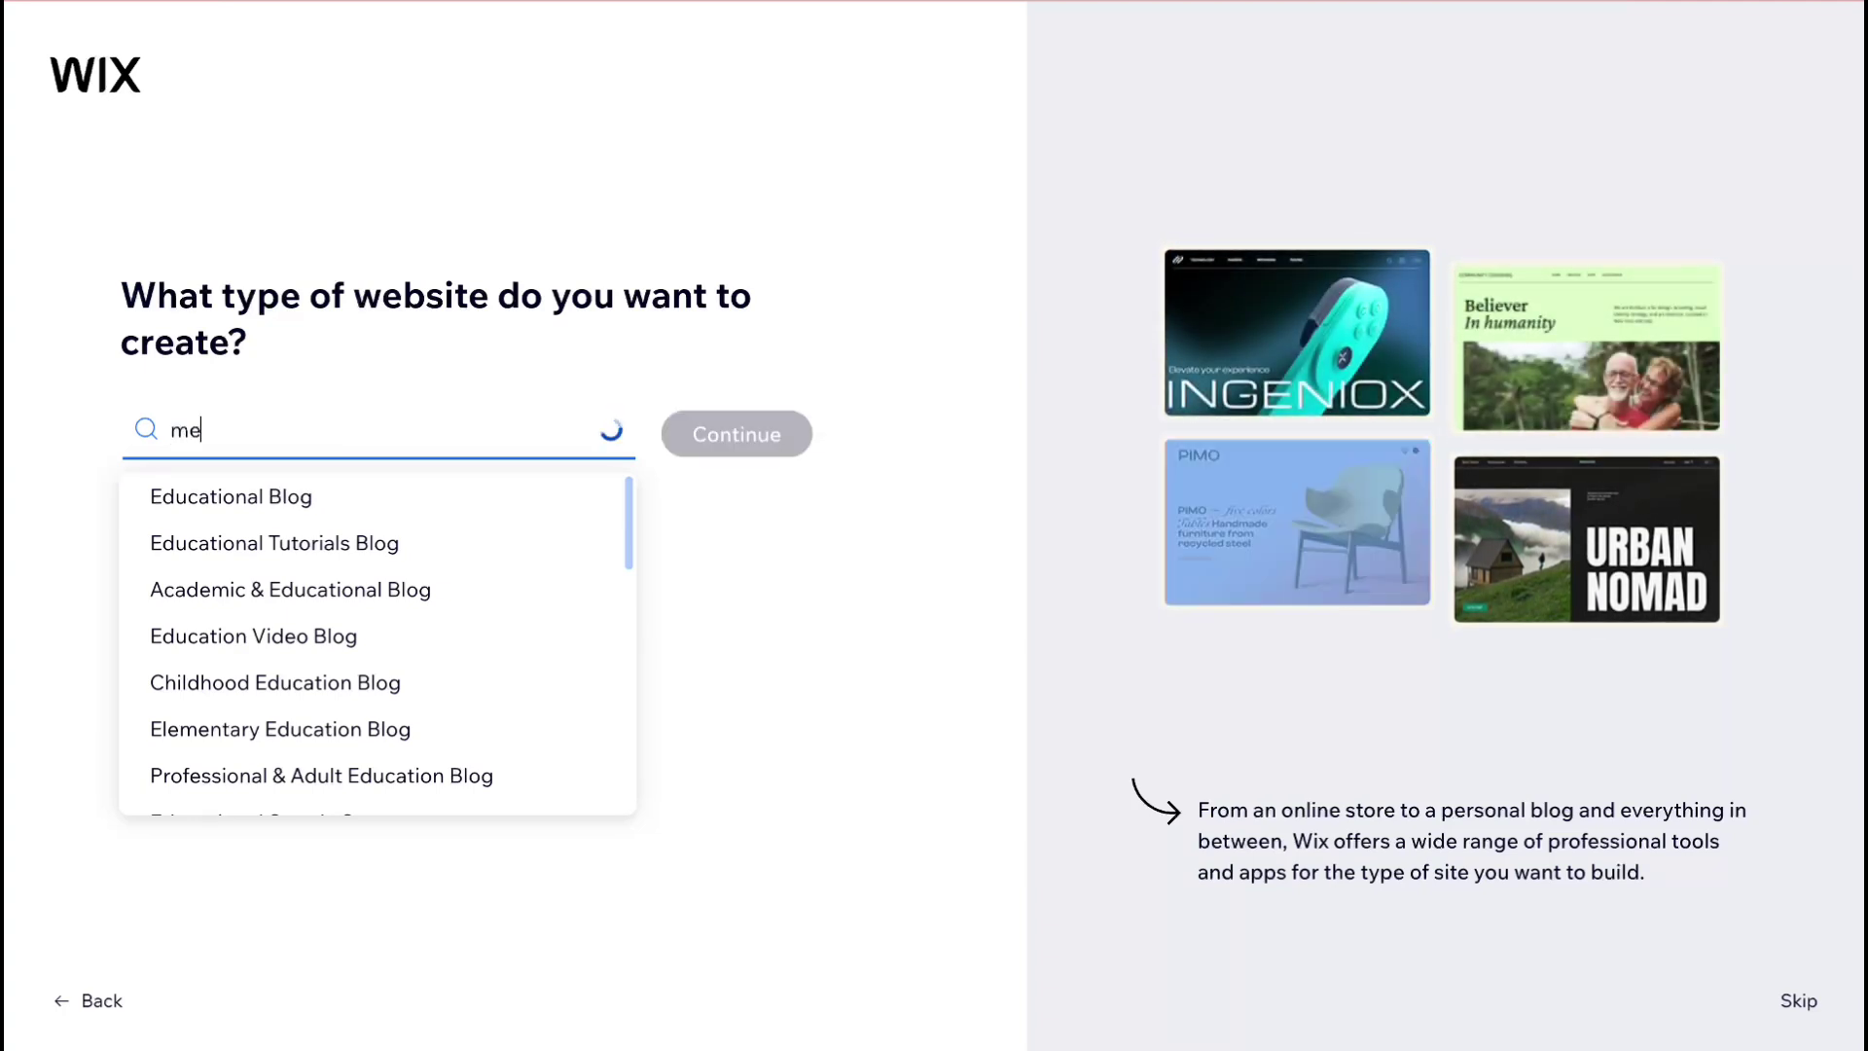
{"action": "type", "text": "mber"}
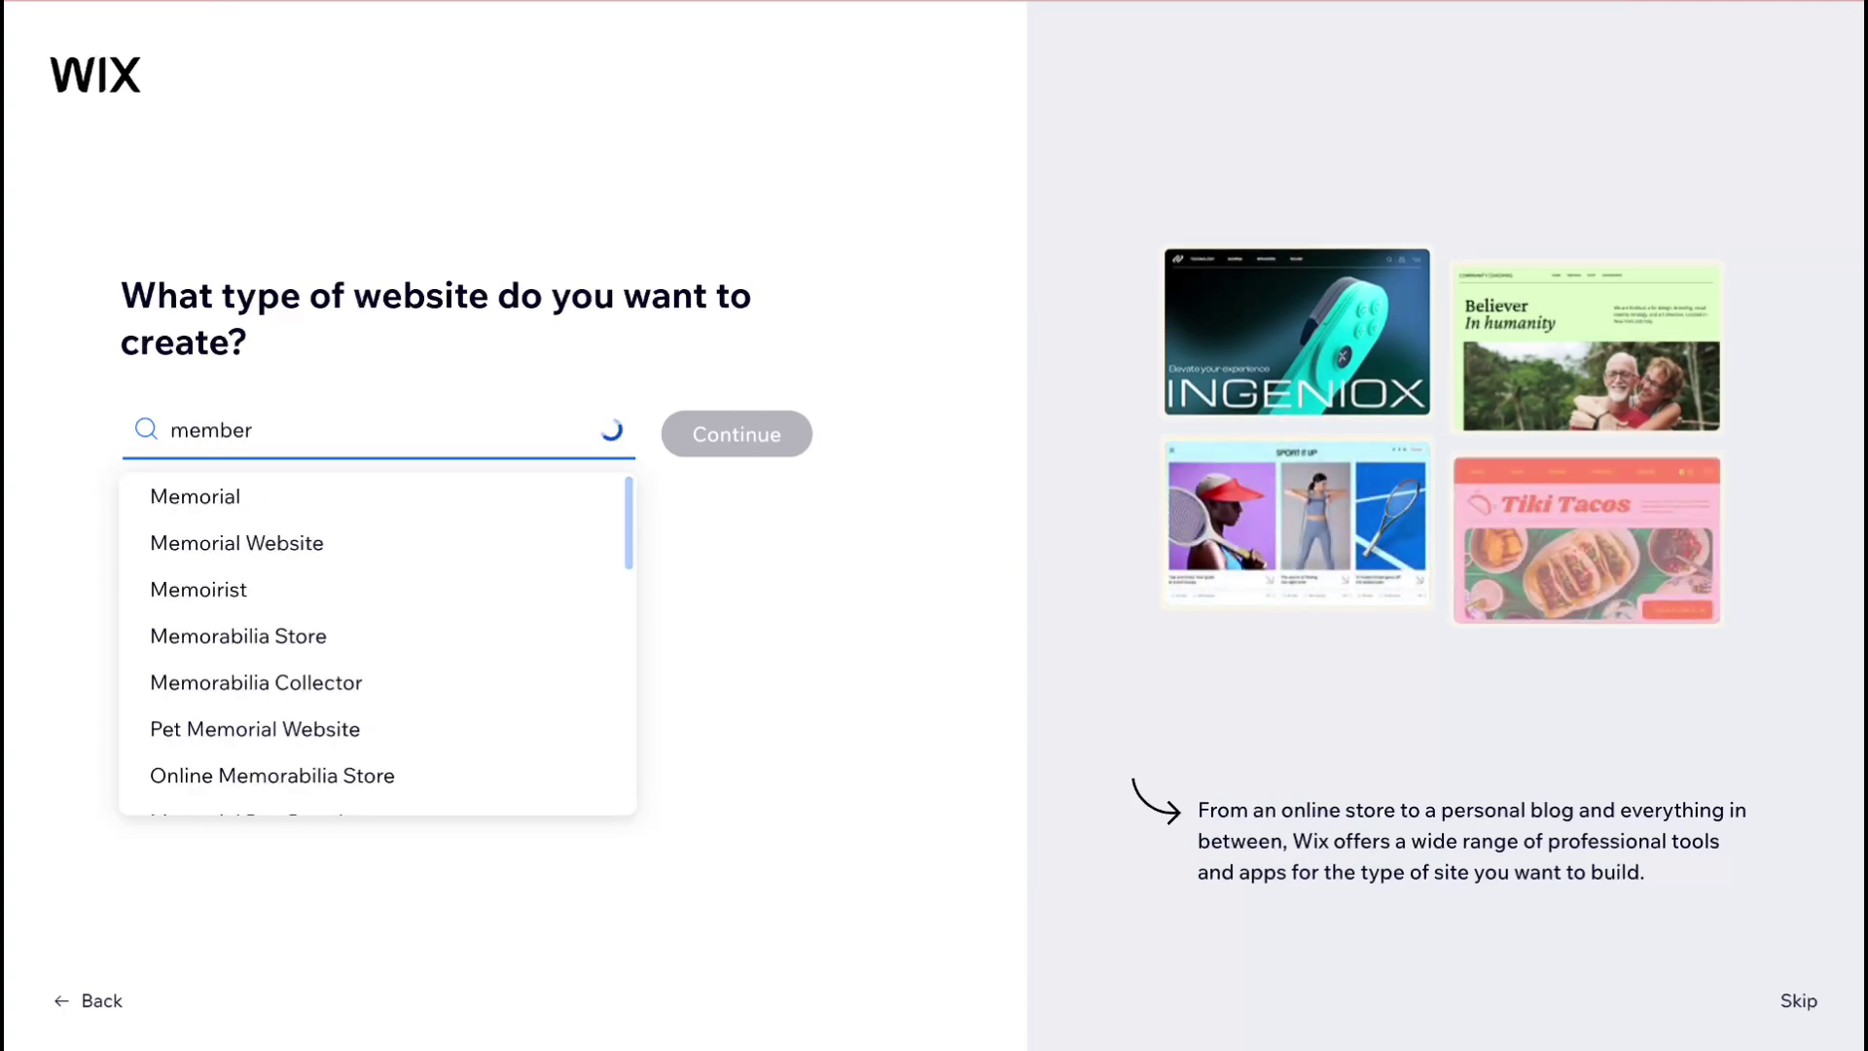
{"action": "type", "text": "ship"}
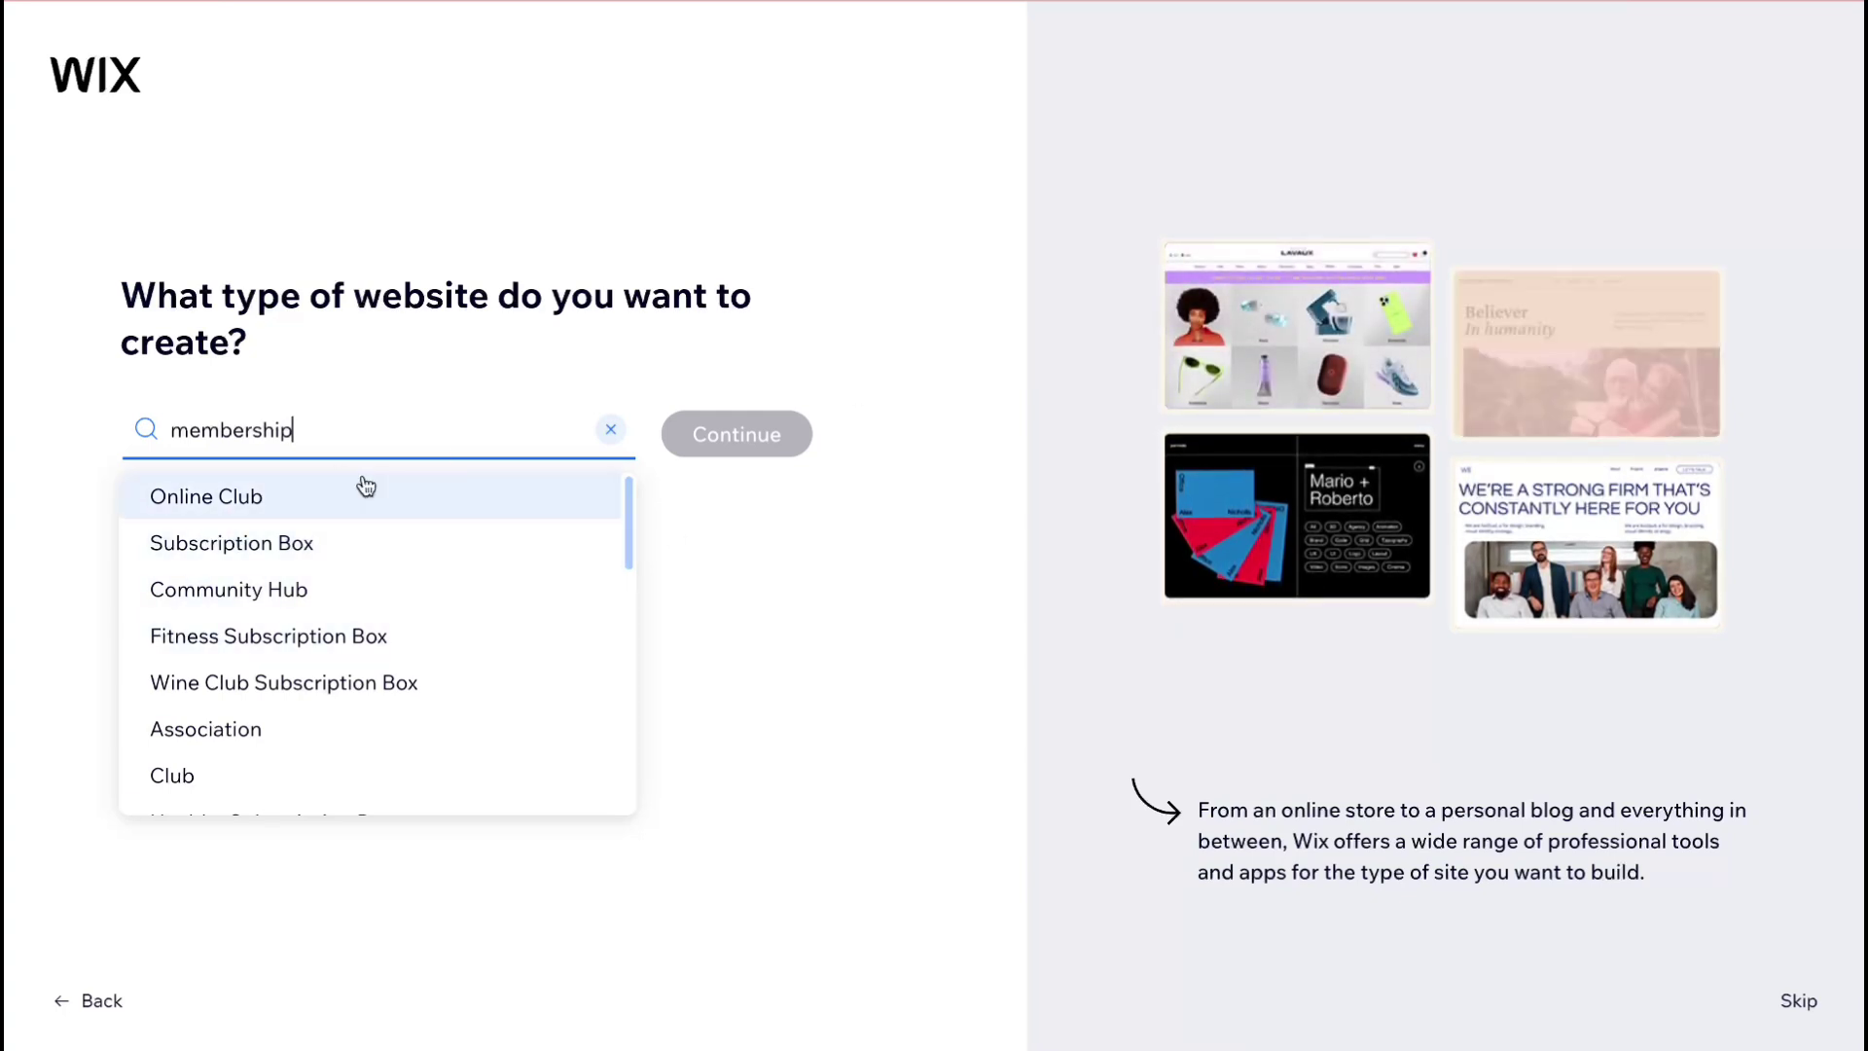
{"action": "scroll", "coordinate": [243, 633], "scroll_direction": "down", "scroll_amount": 3}
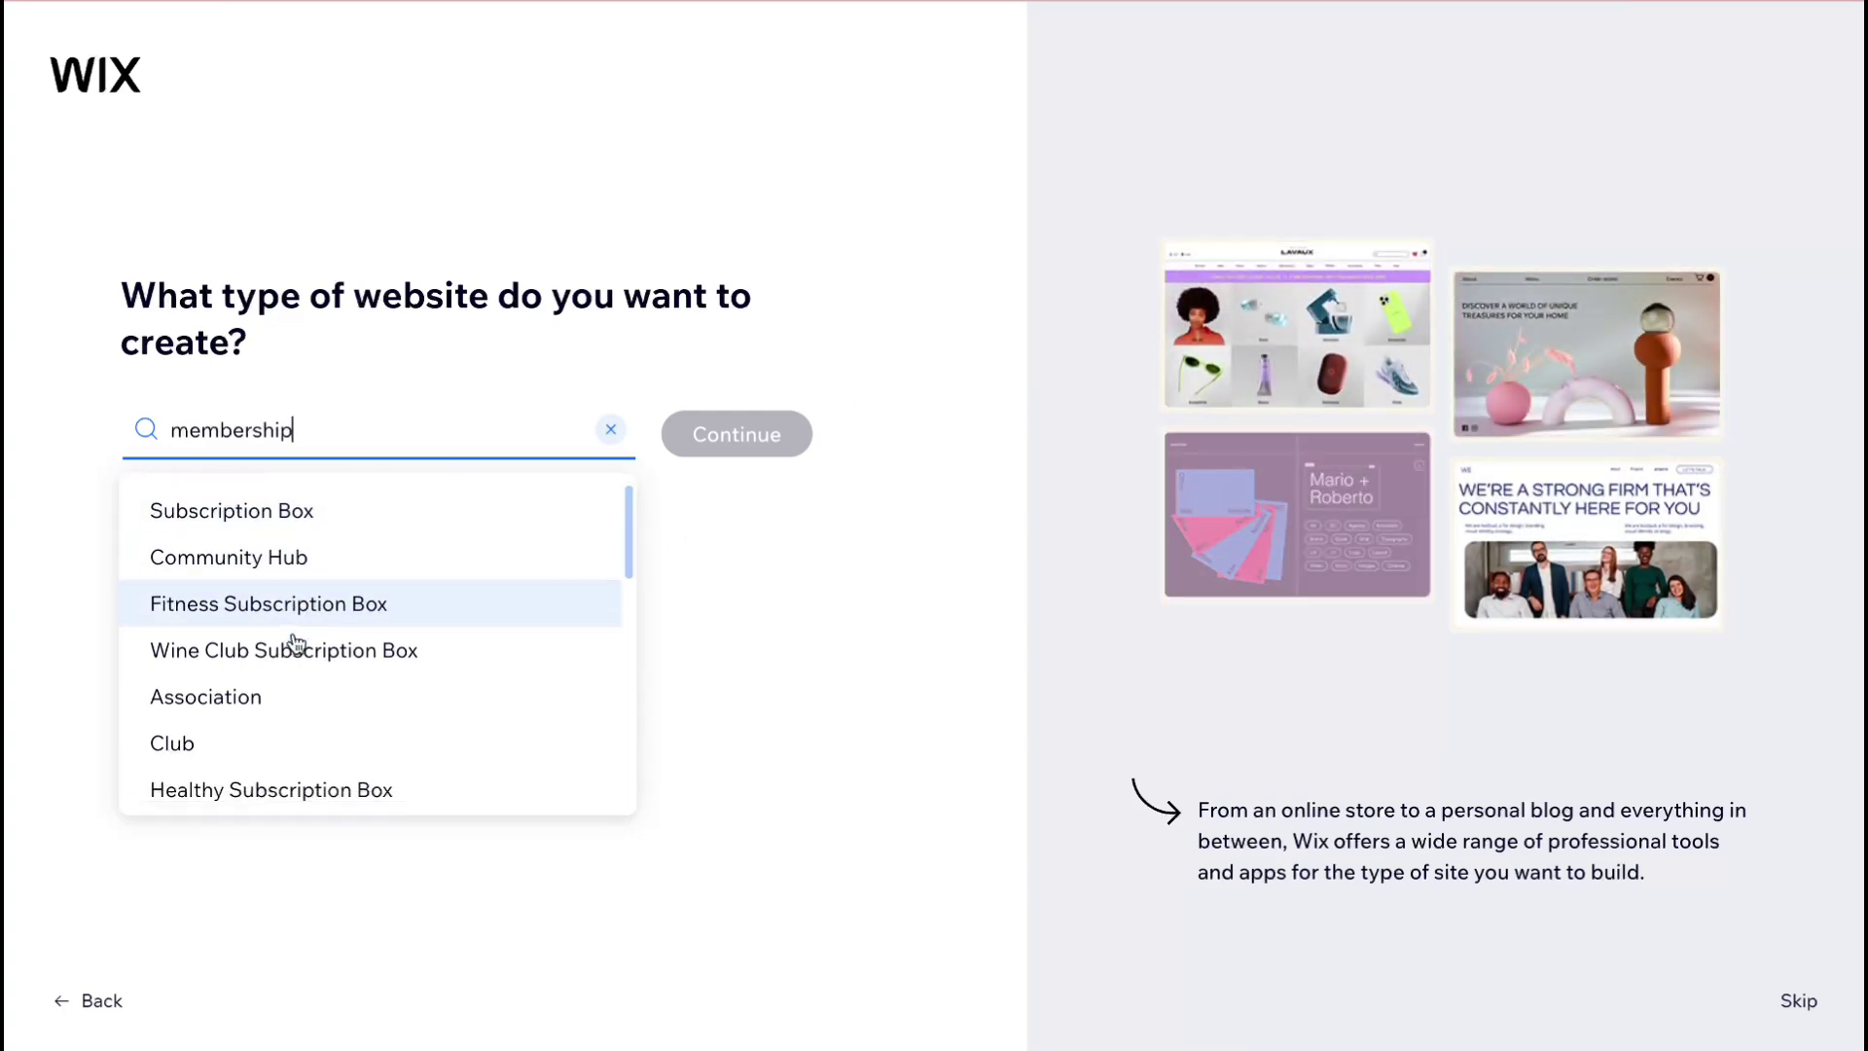
{"action": "scroll", "coordinate": [297, 642], "scroll_direction": "up", "scroll_amount": 3}
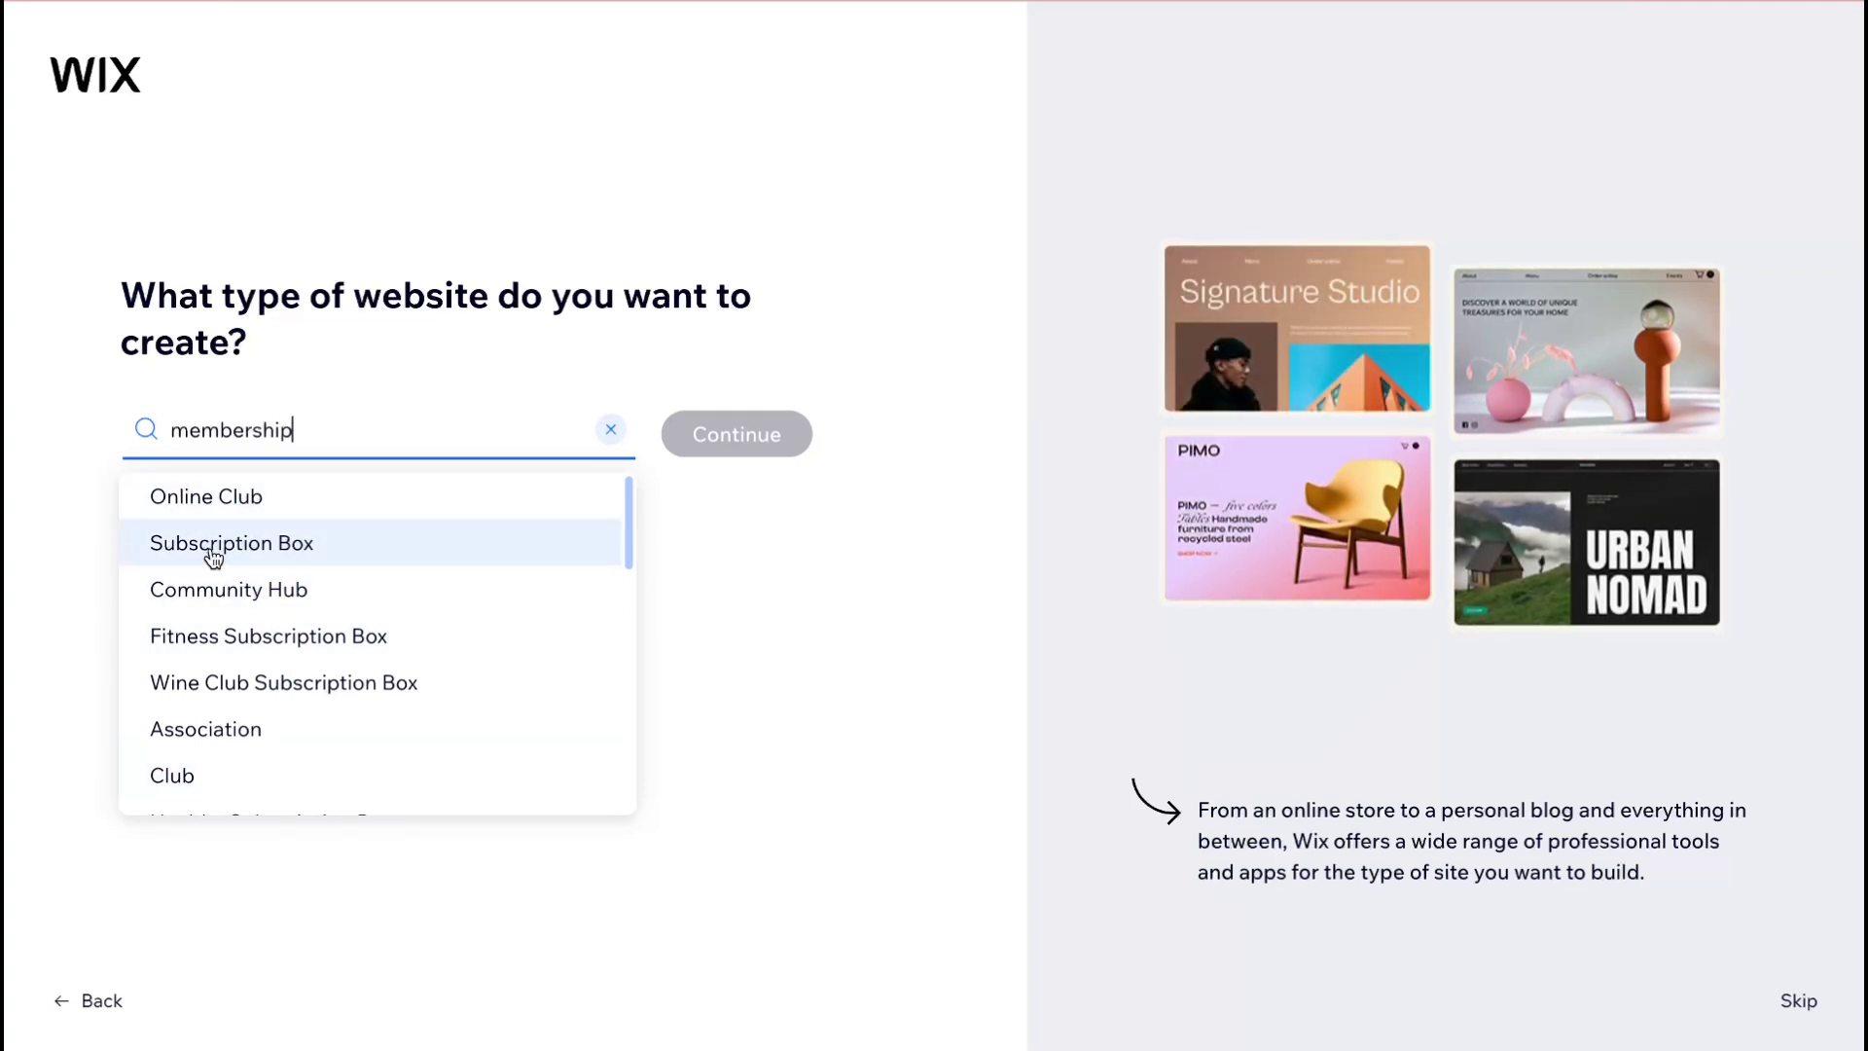
{"action": "left_click", "coordinate": [222, 497]}
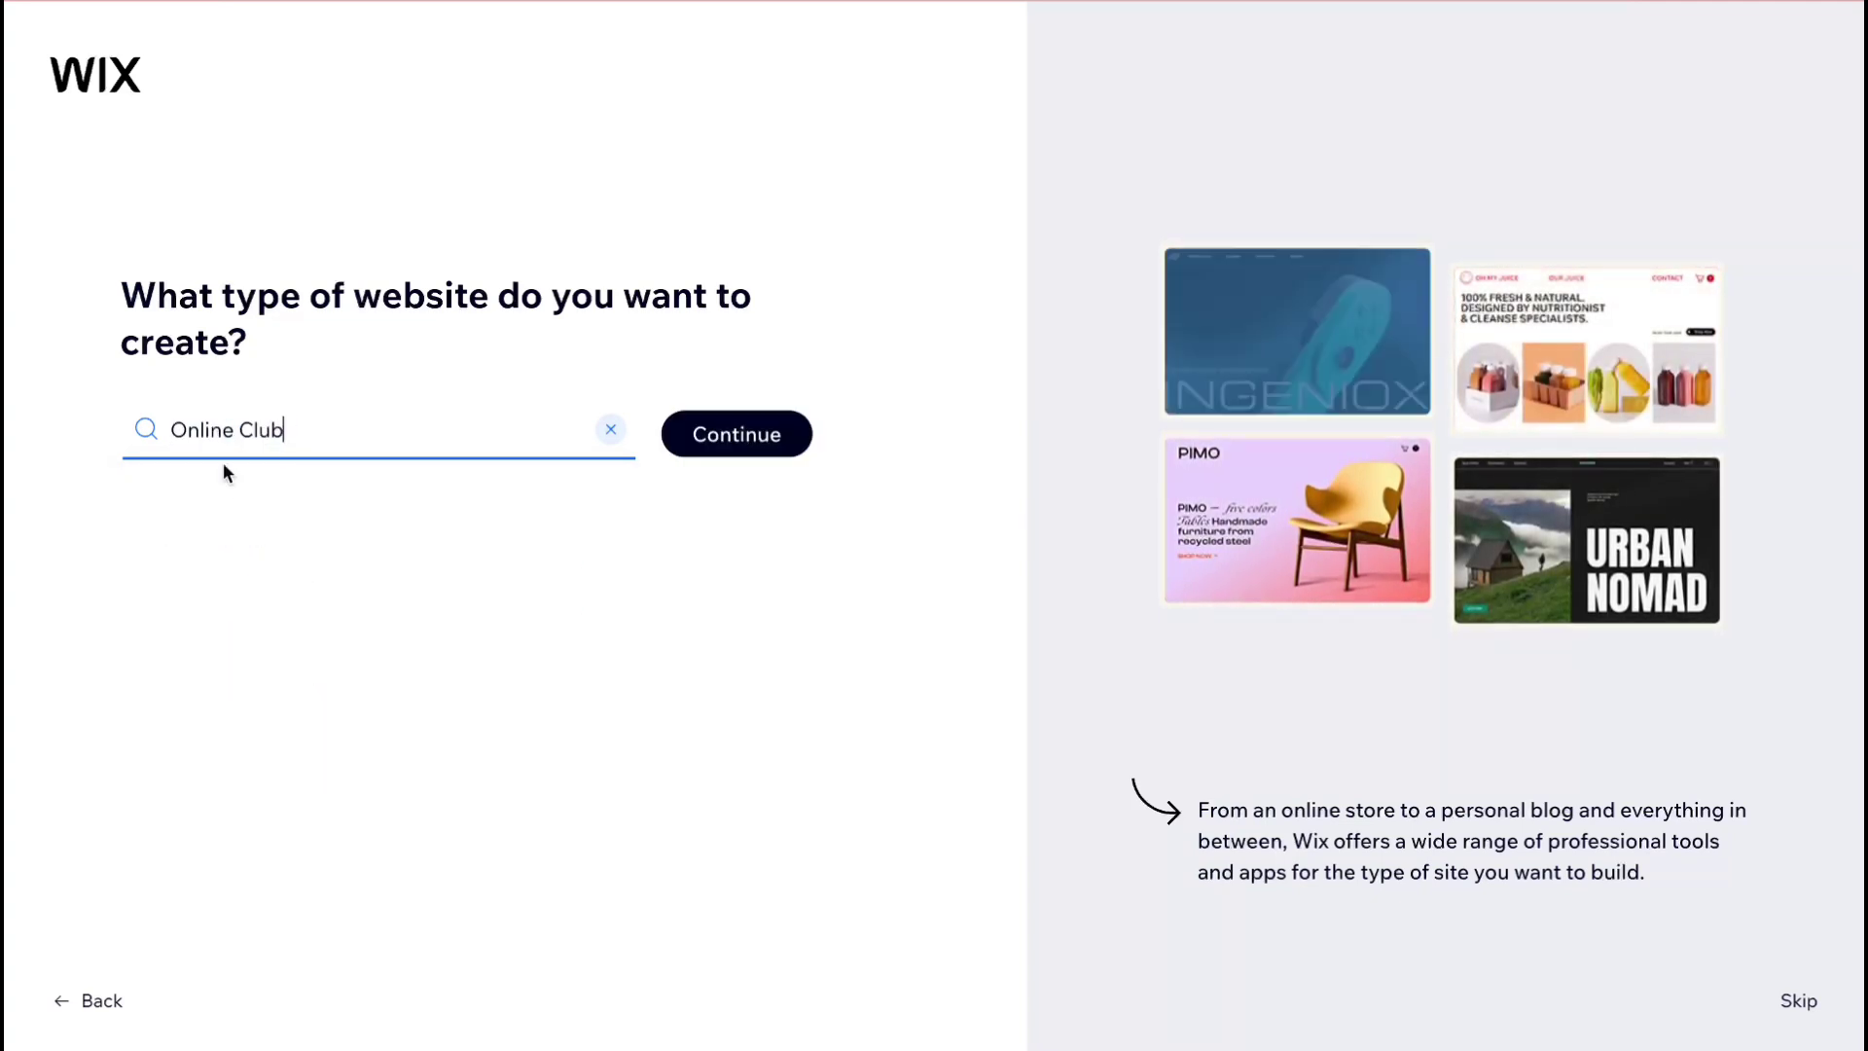
{"action": "left_click", "coordinate": [769, 444]}
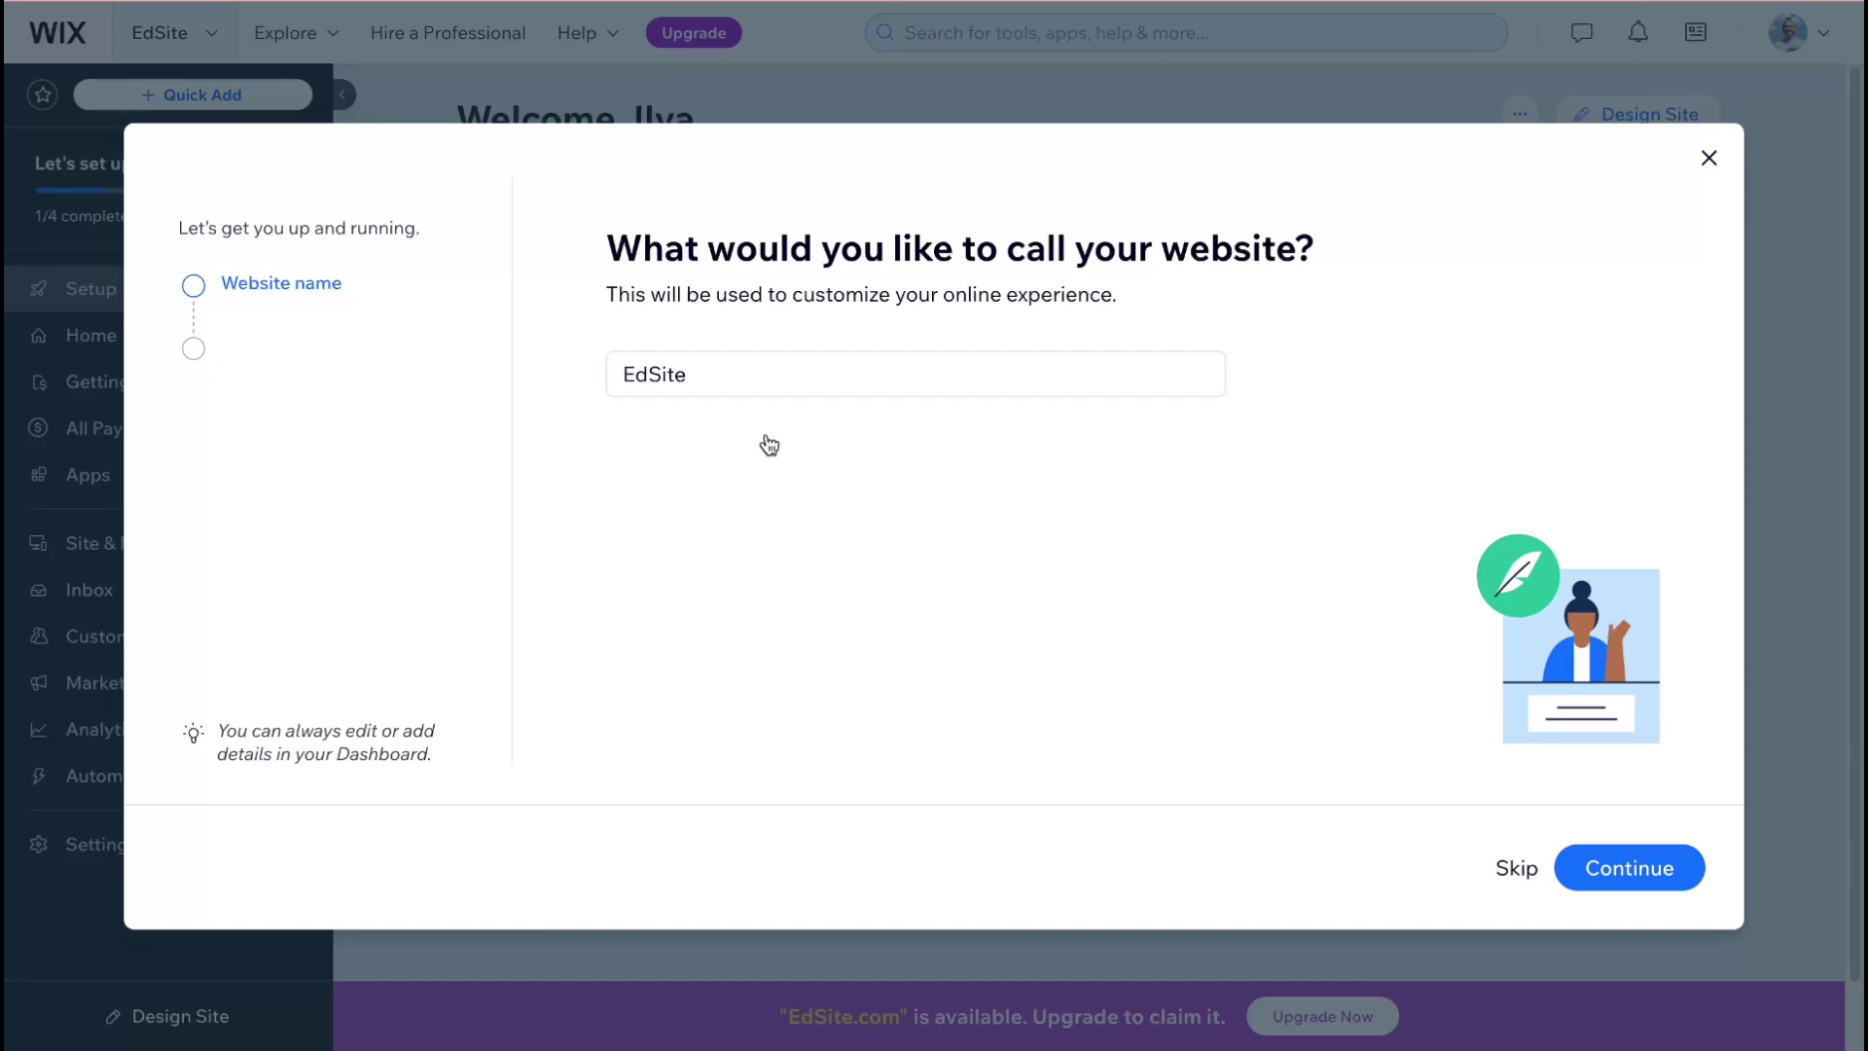
Name the website MemSite and continue to the site goals.
{"action": "left_click", "coordinate": [819, 365]}
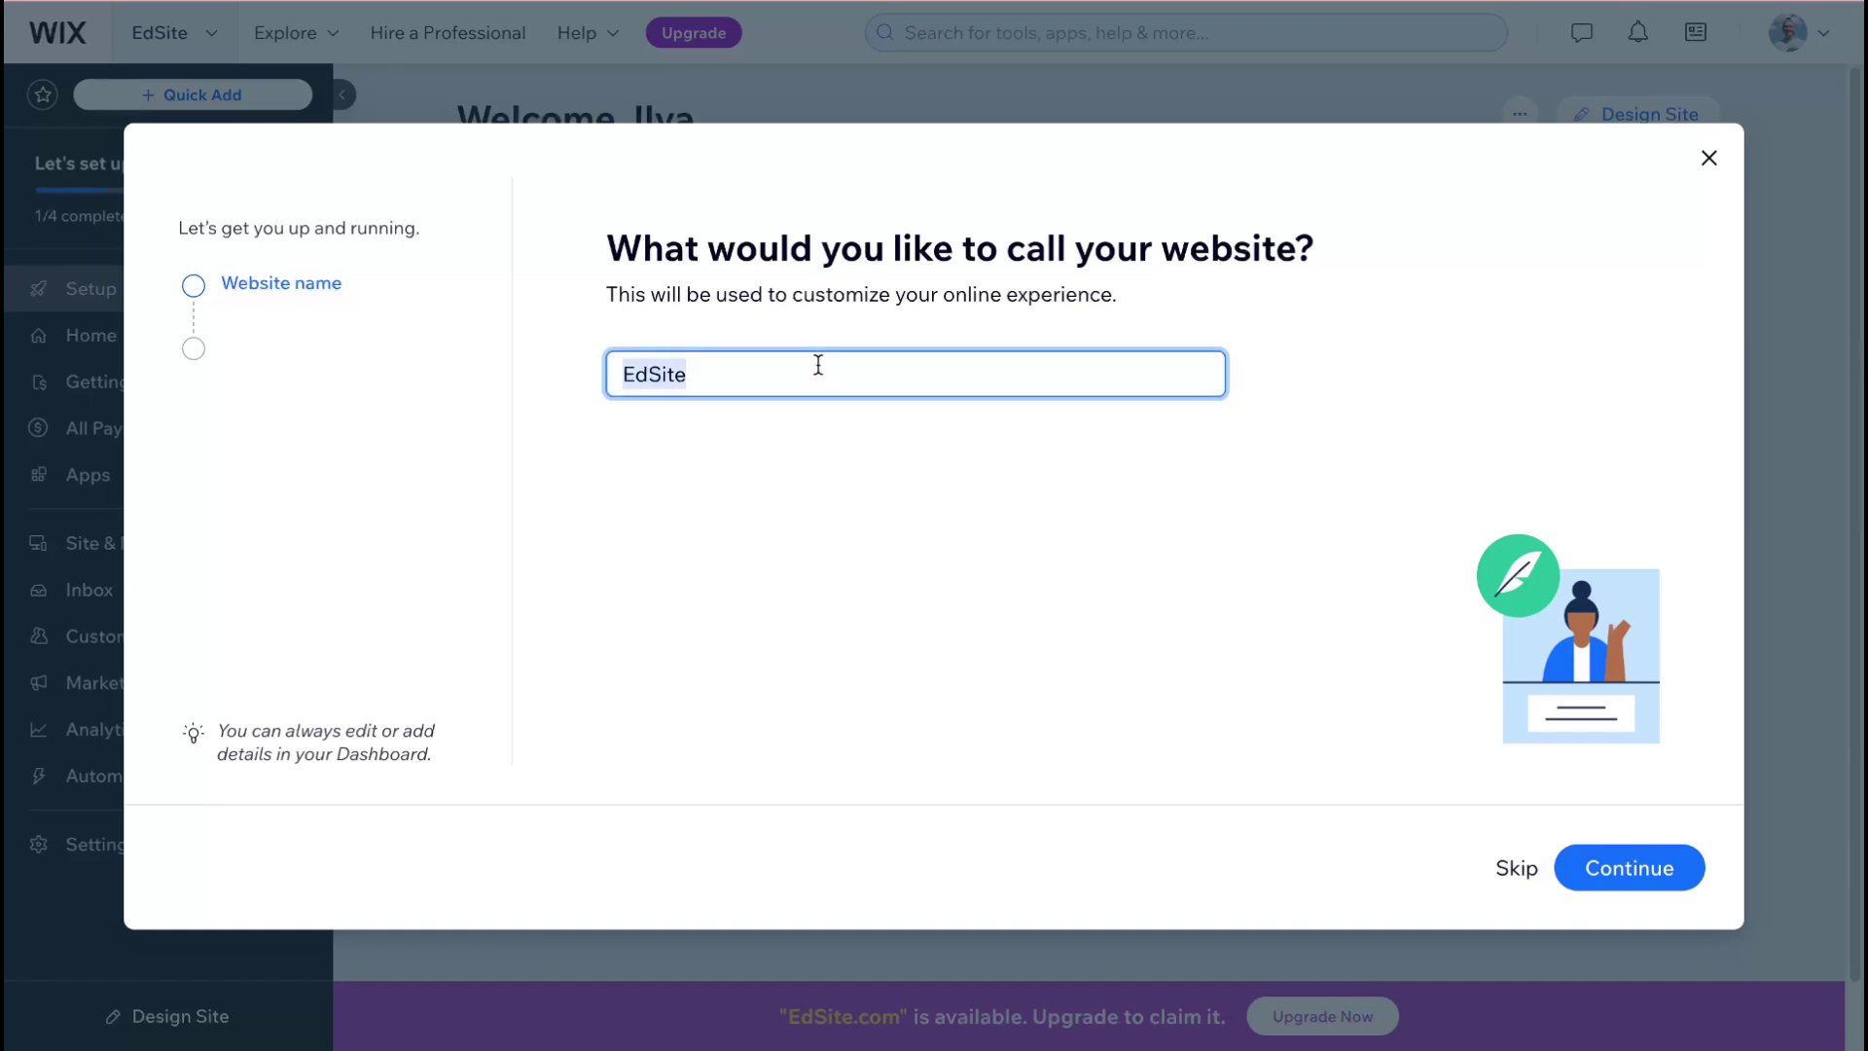
{"action": "type", "text": "Mem"}
{"action": "key", "text": "BackSpace"}
{"action": "key", "text": "BackSpace"}
{"action": "key", "text": "BackSpace"}
{"action": "type", "text": "MemSite"}
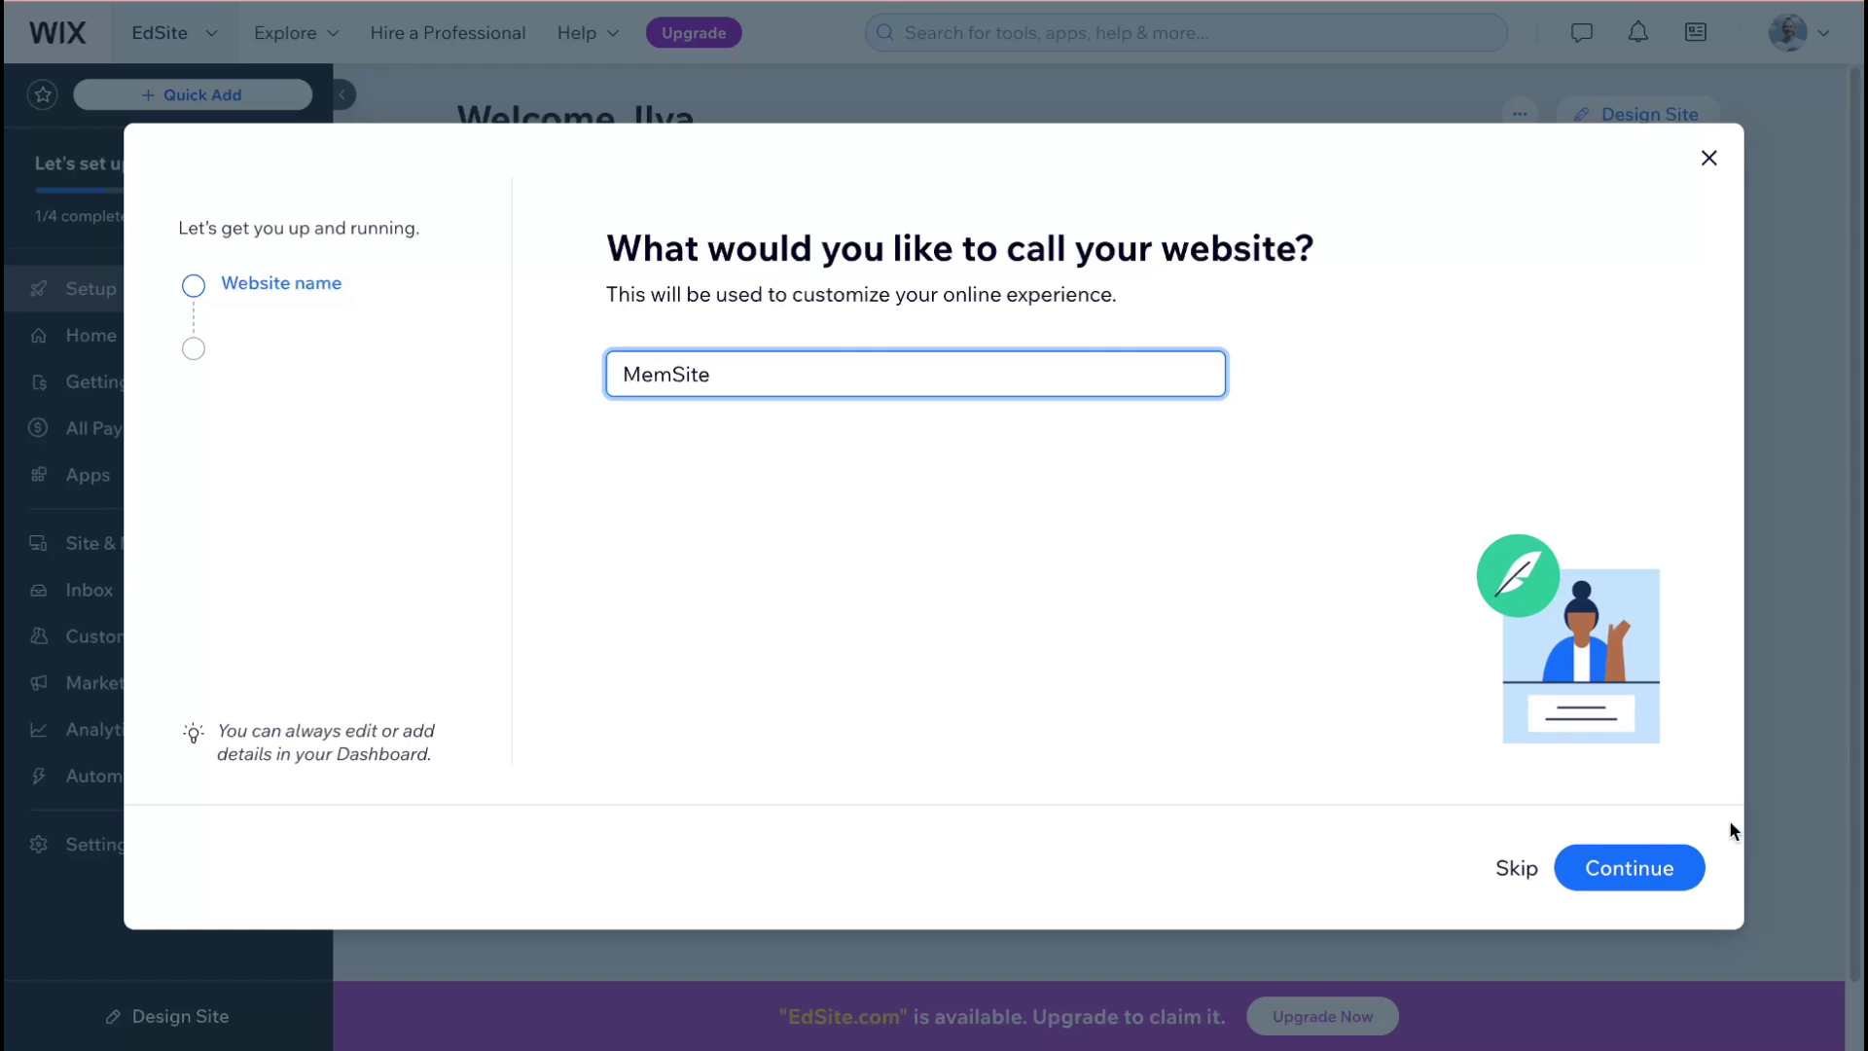
{"action": "left_click", "coordinate": [1630, 867]}
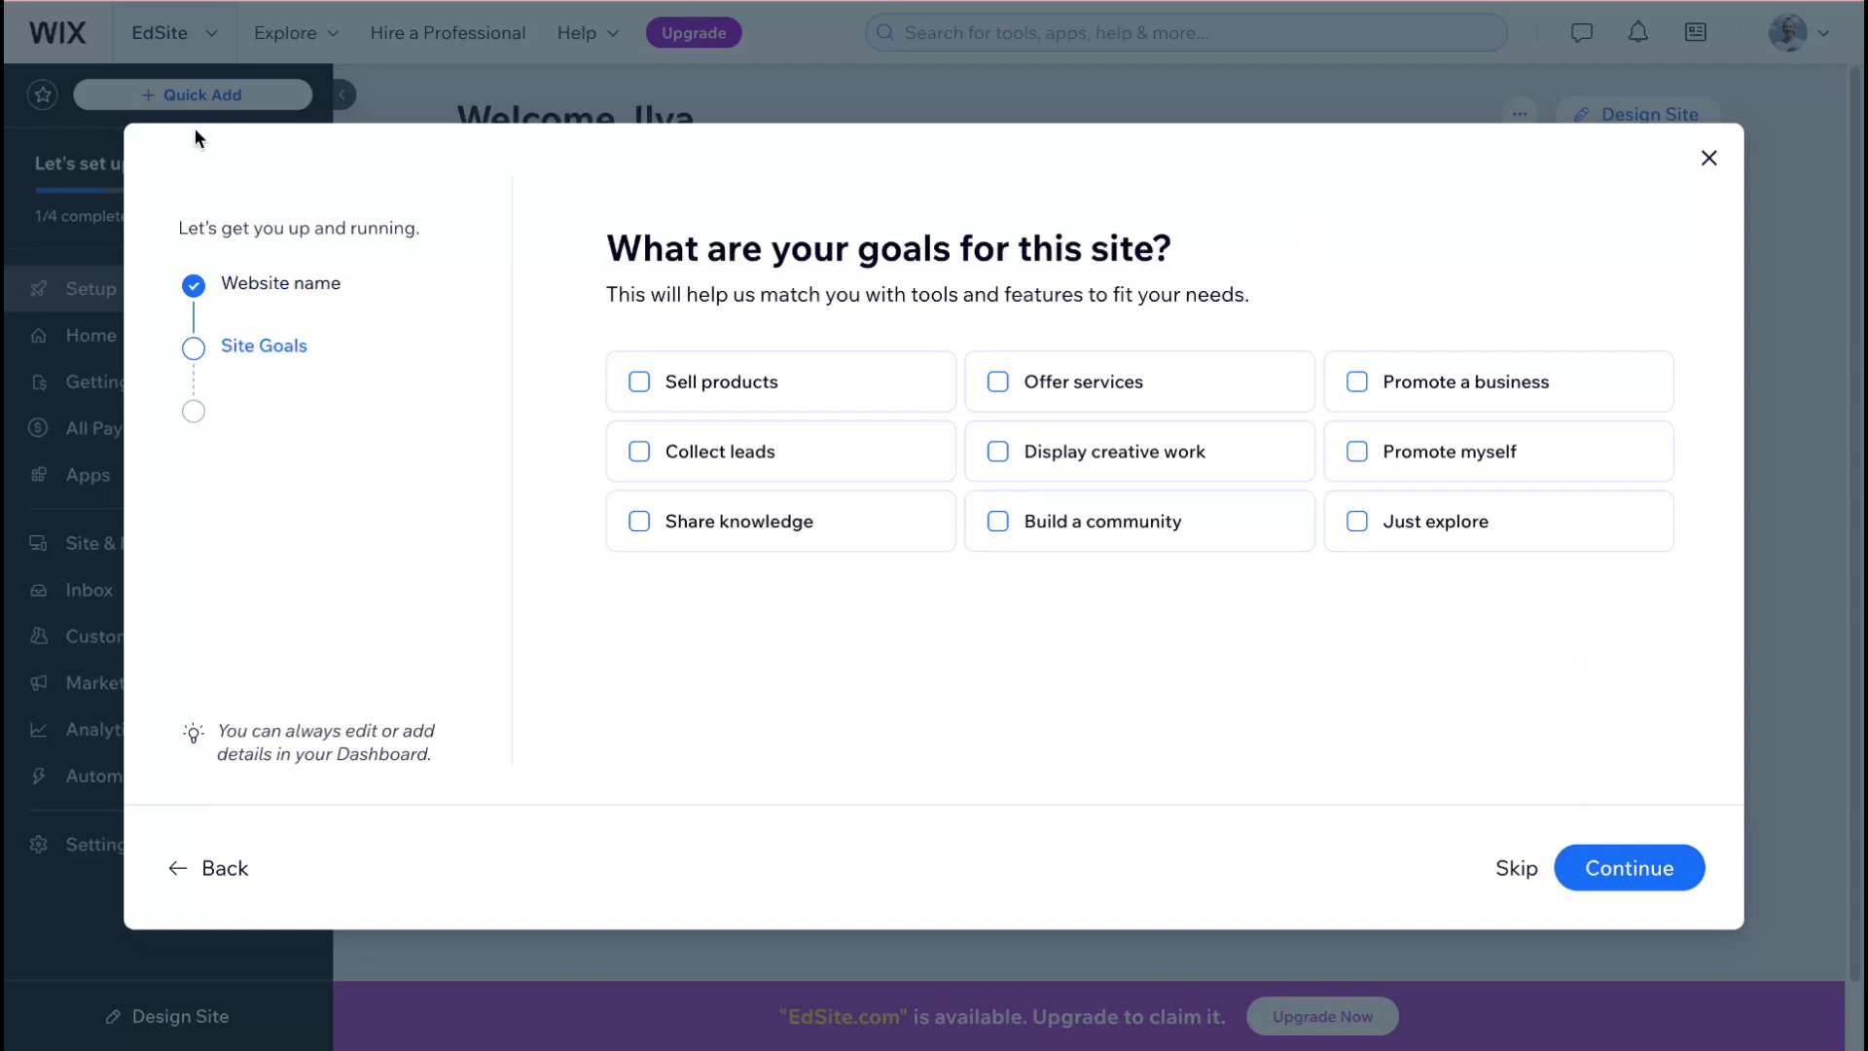
Set the site goals to Share knowledge, Build a community and Sell products, and continue to the app selection.
{"action": "left_click_drag", "start_coordinate": [604, 242], "coordinate": [1467, 317]}
{"action": "left_click", "coordinate": [1397, 294]}
{"action": "left_click", "coordinate": [691, 537]}
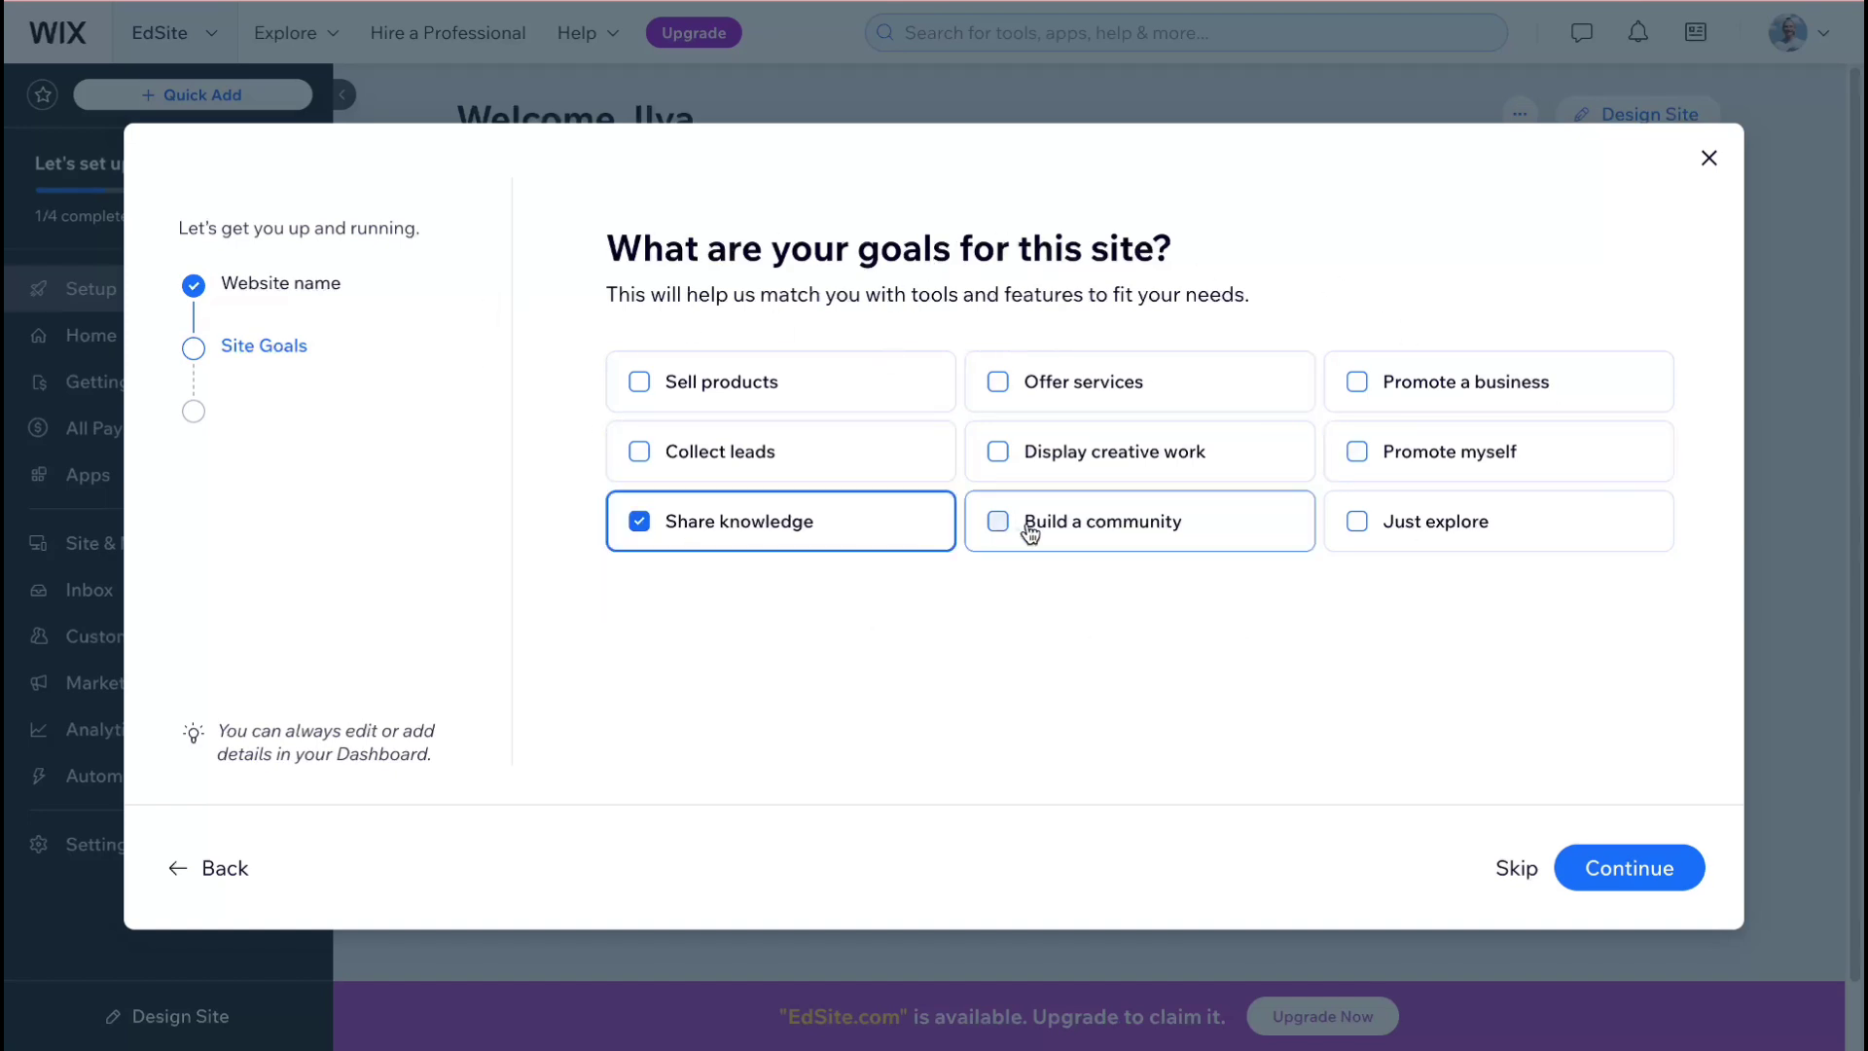
{"action": "left_click", "coordinate": [1119, 539]}
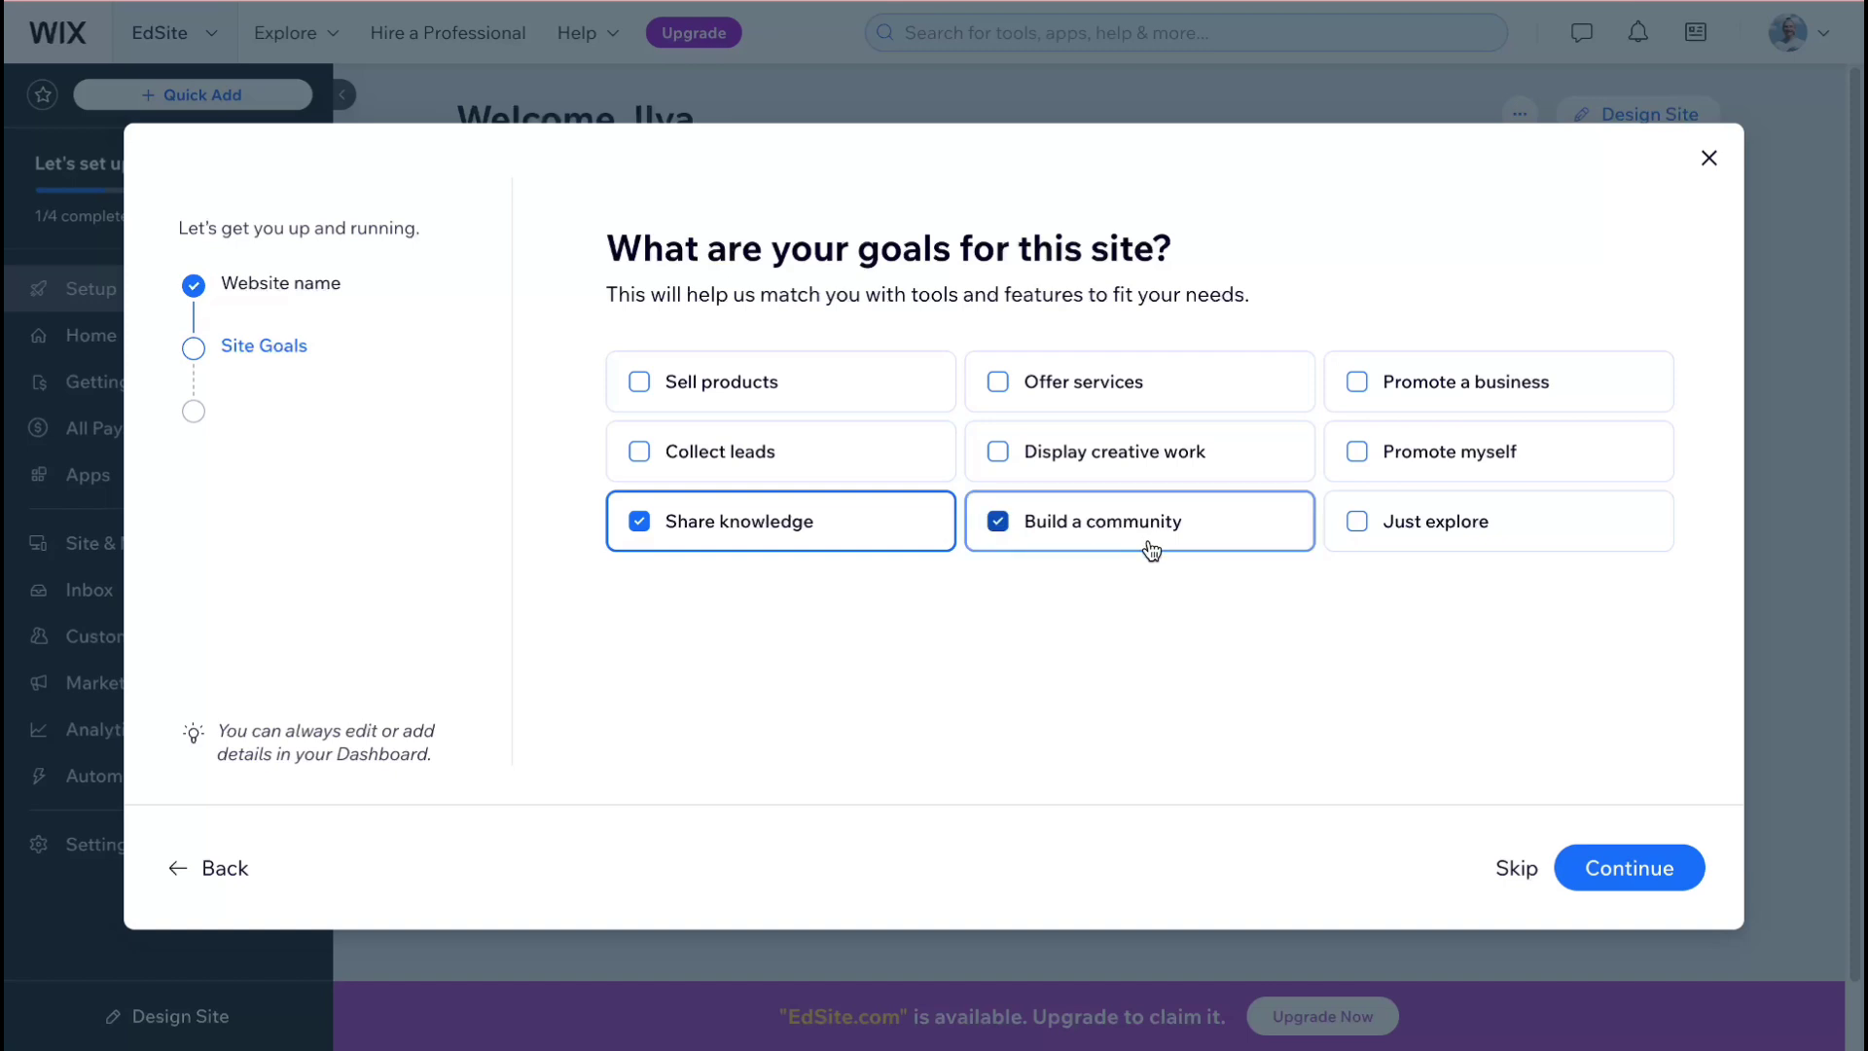
{"action": "left_click", "coordinate": [776, 387]}
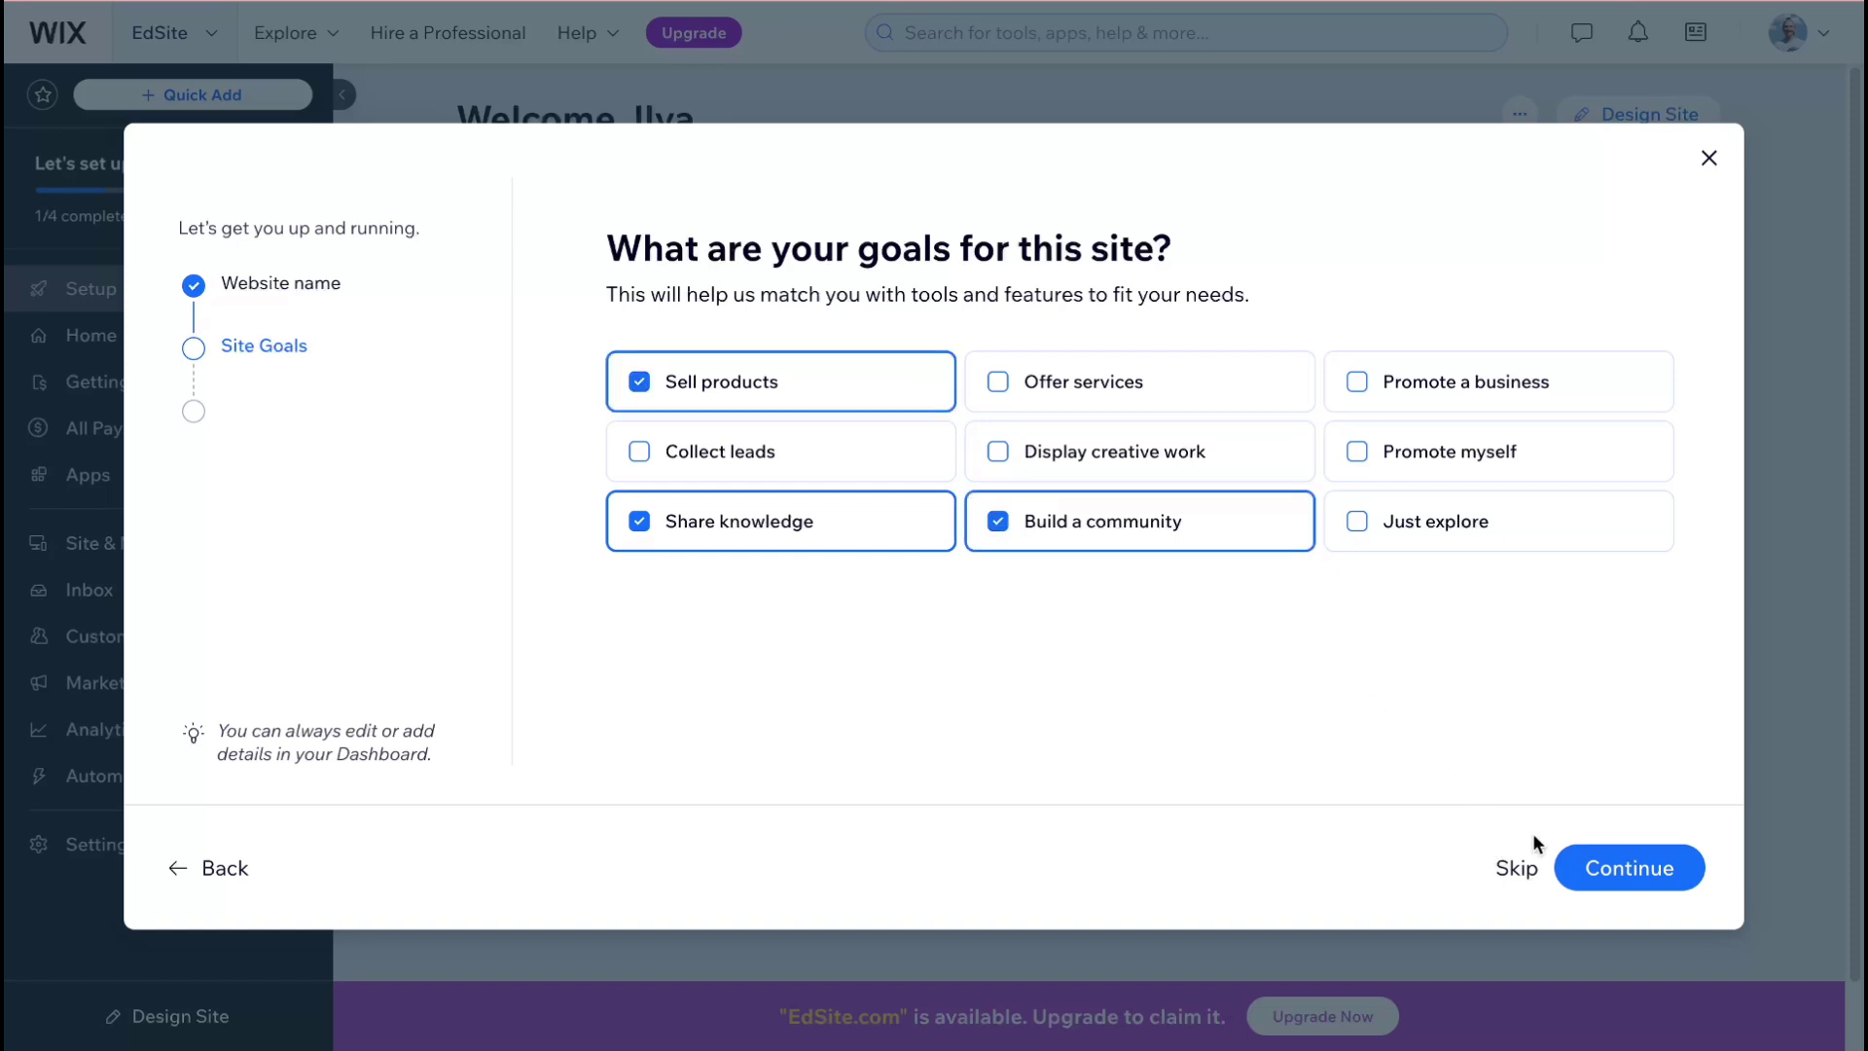
{"action": "left_click", "coordinate": [1641, 876]}
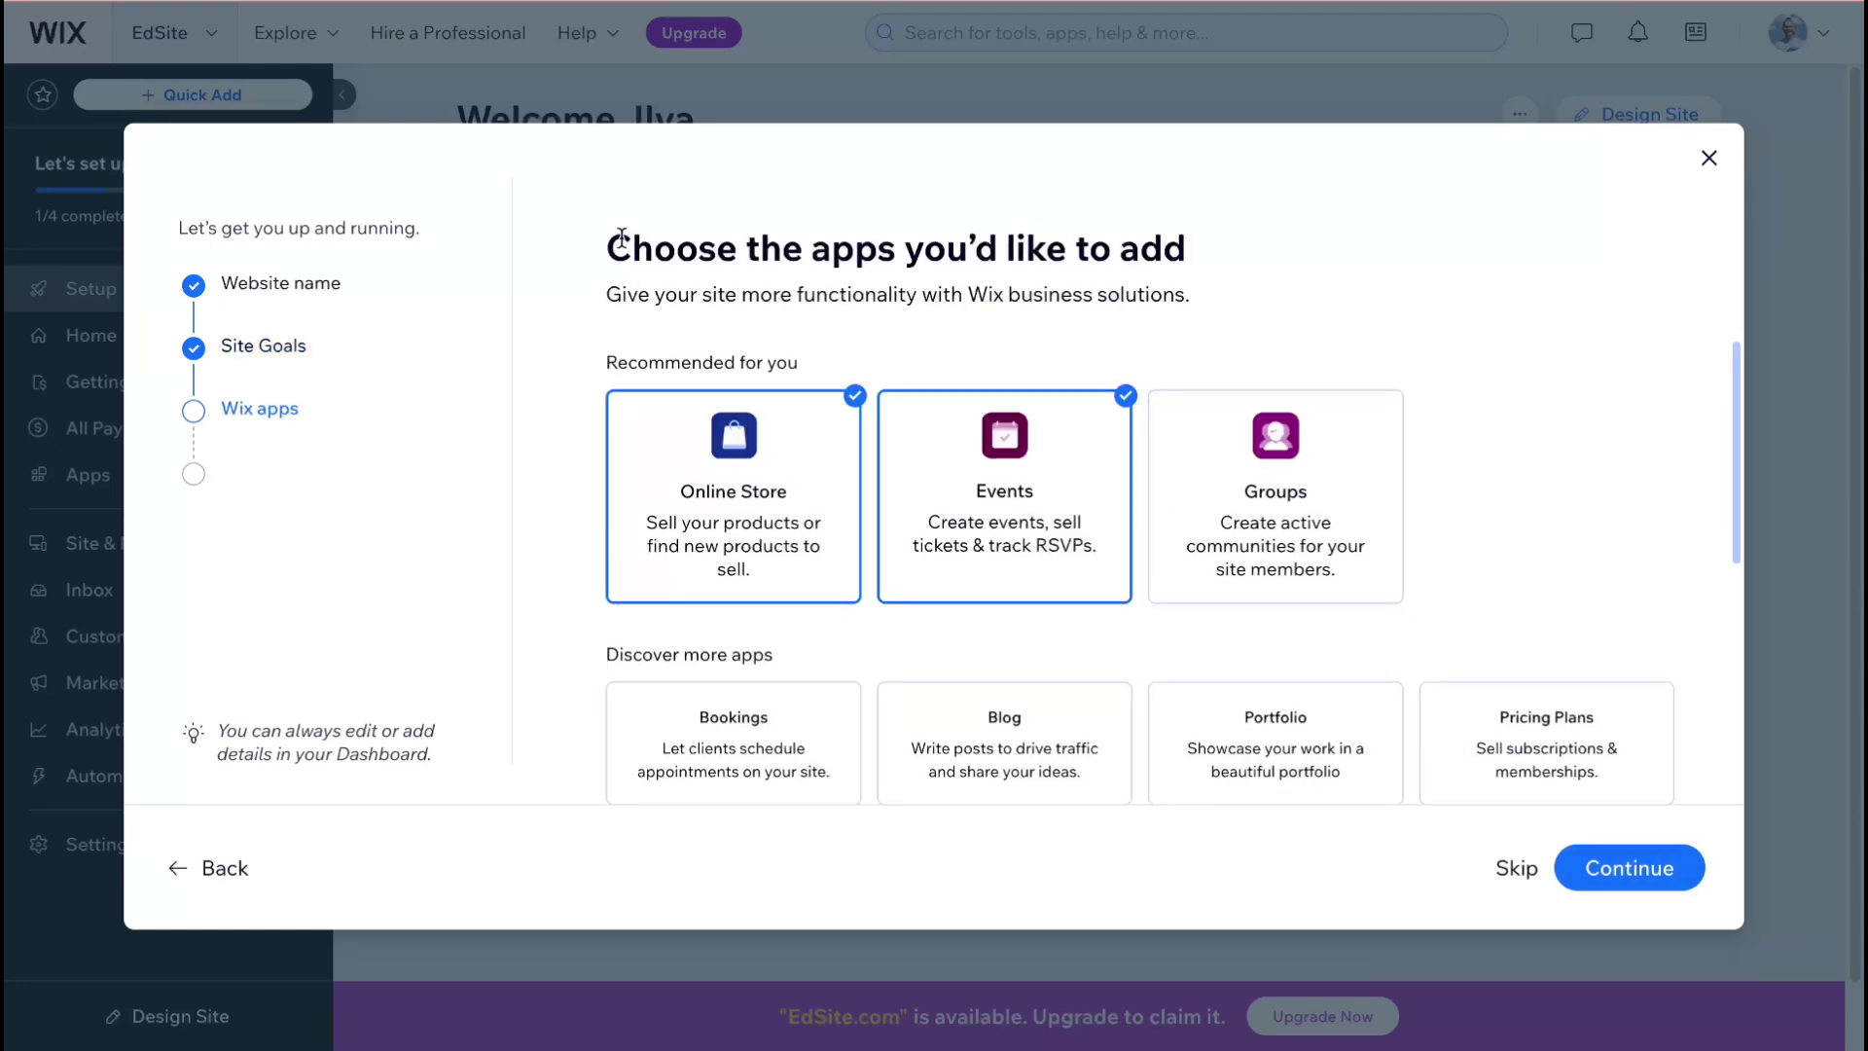
Add the Blog, Video and Online Programs apps to the preselected ones and confirm the app selection.
{"action": "left_click_drag", "start_coordinate": [614, 243], "coordinate": [1375, 282]}
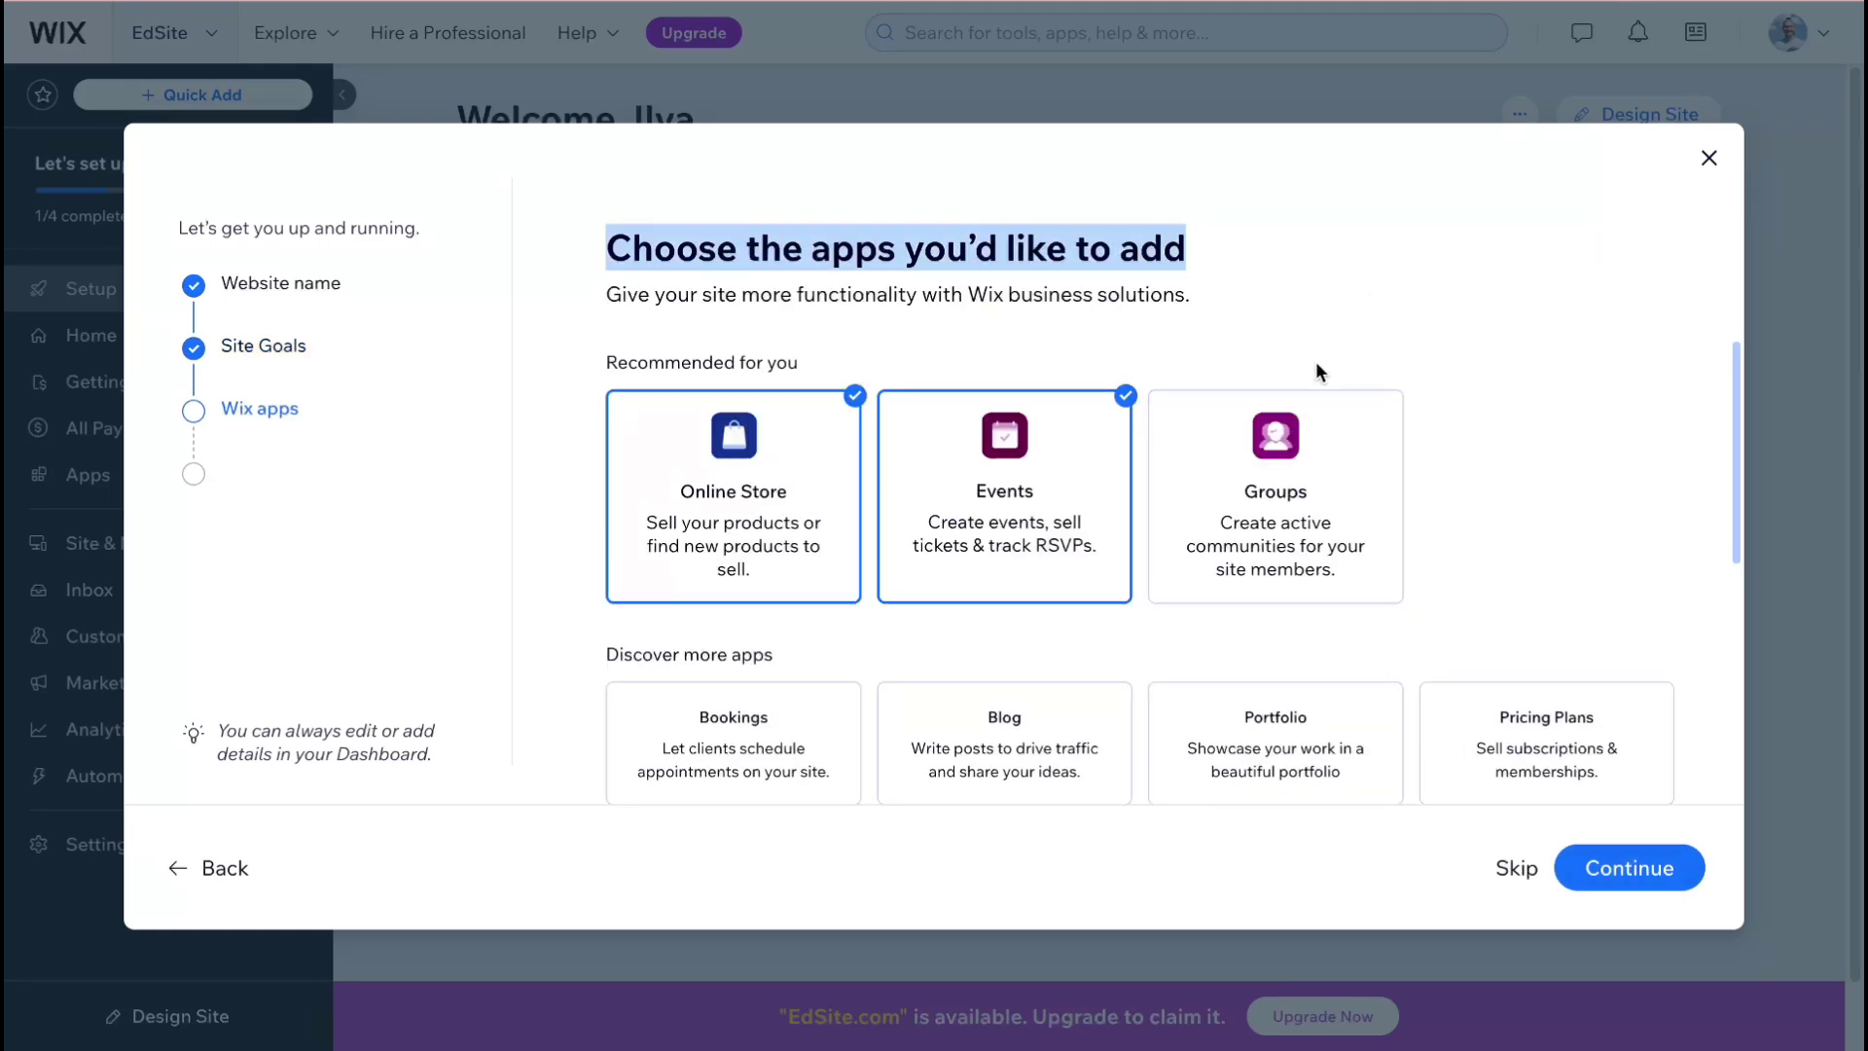
{"action": "scroll", "coordinate": [1407, 403], "scroll_direction": "down", "scroll_amount": 3}
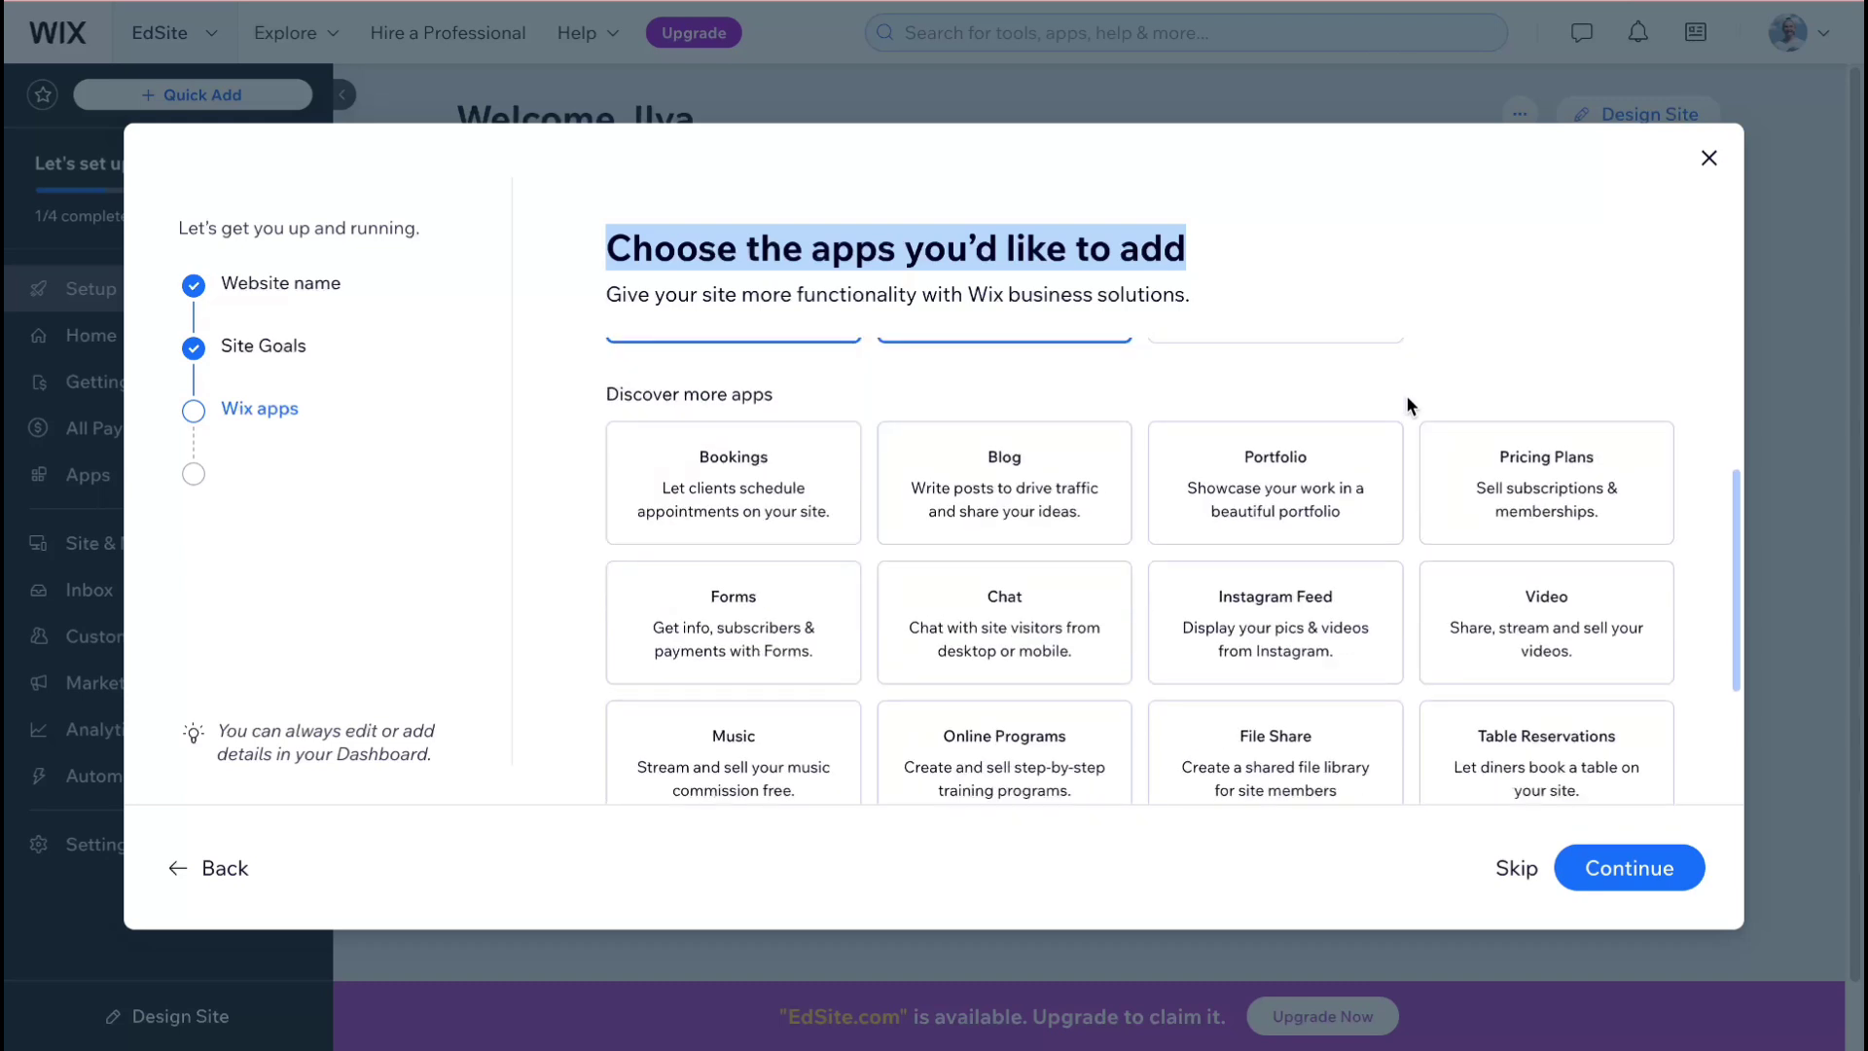
{"action": "scroll", "coordinate": [992, 389], "scroll_direction": "down", "scroll_amount": 1}
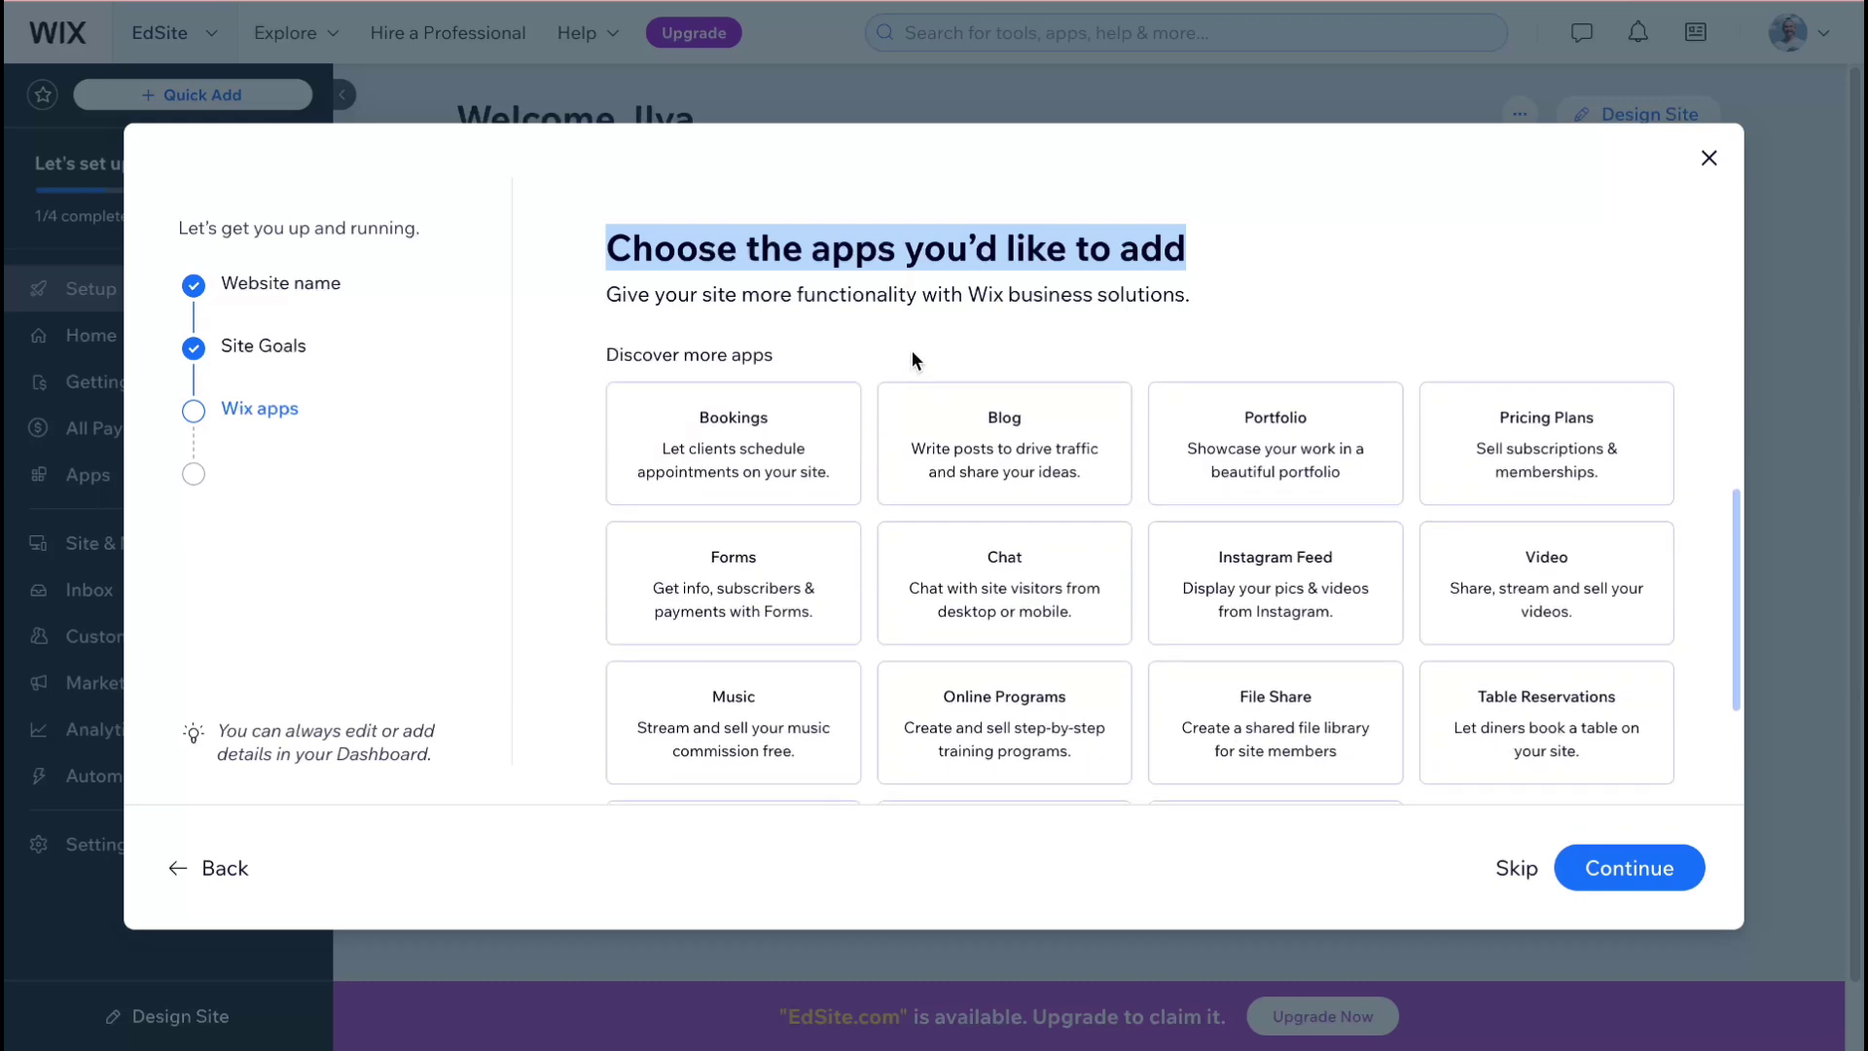
{"action": "left_click", "coordinate": [971, 456]}
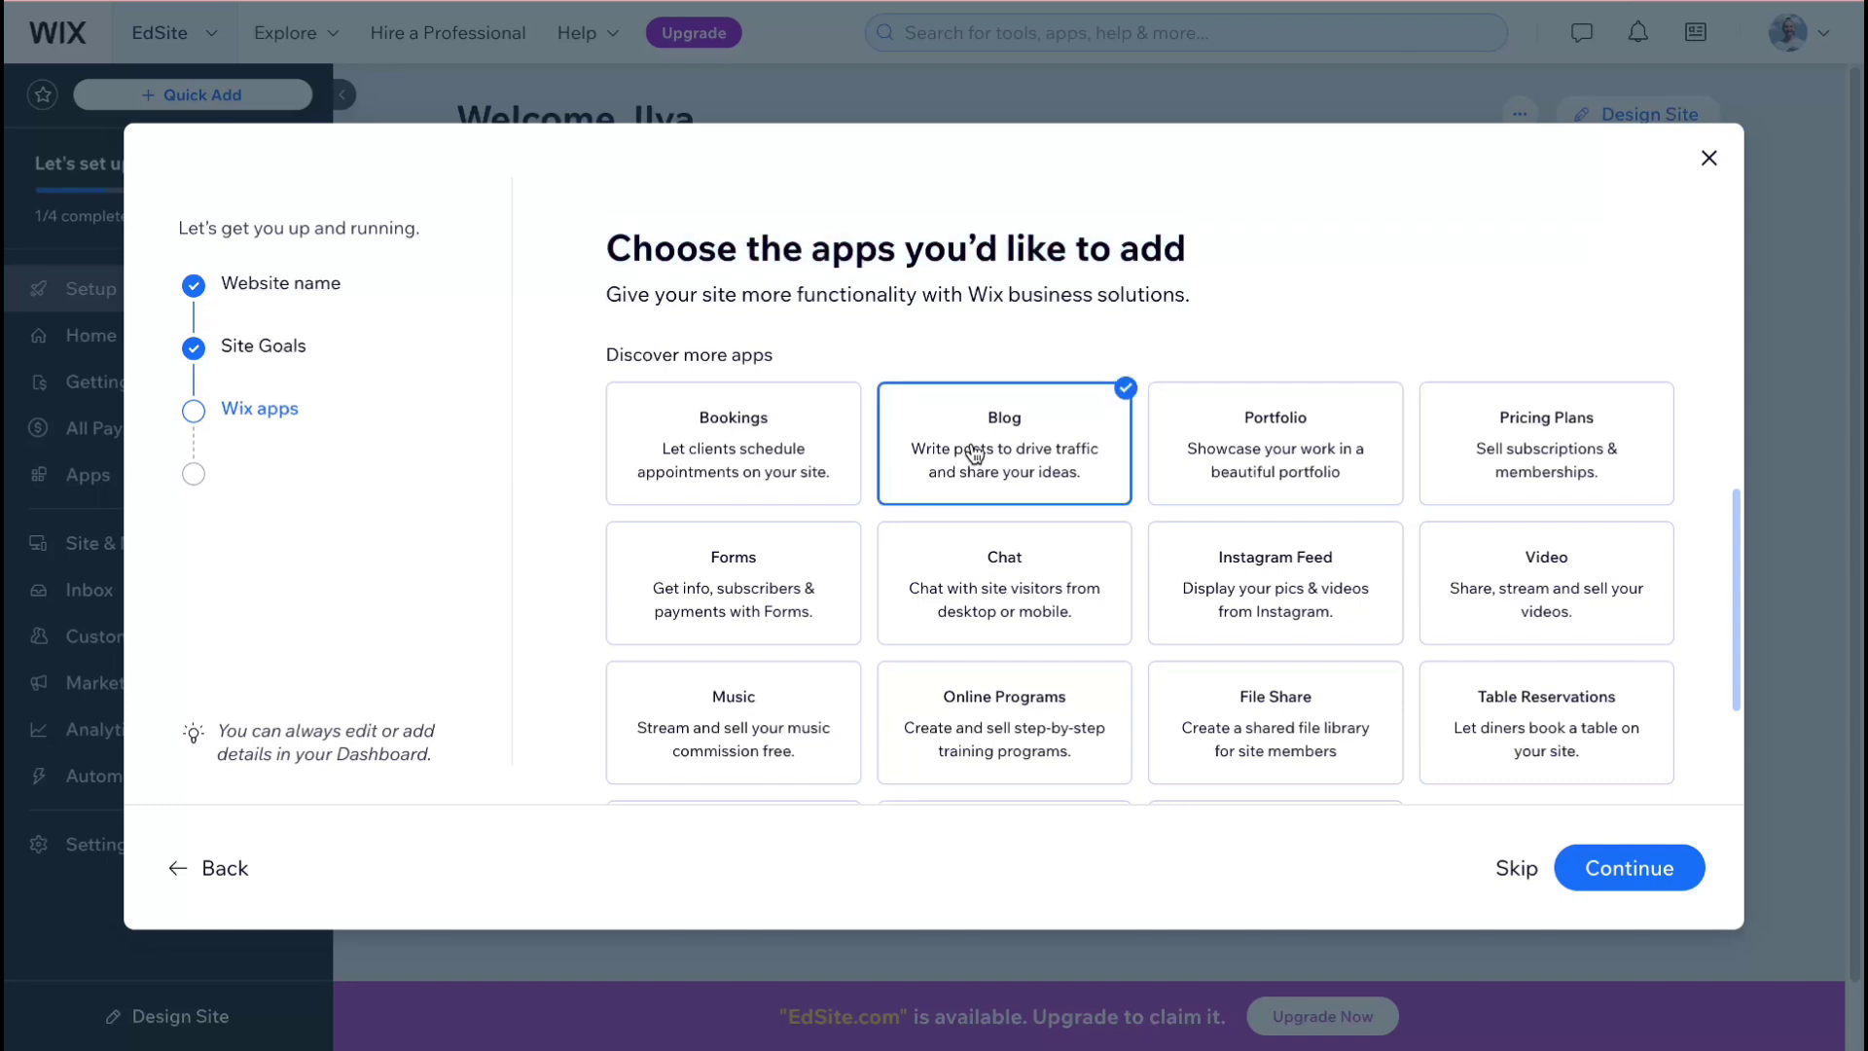
{"action": "scroll", "coordinate": [978, 456], "scroll_direction": "down", "scroll_amount": 2}
{"action": "left_click", "coordinate": [1551, 434]}
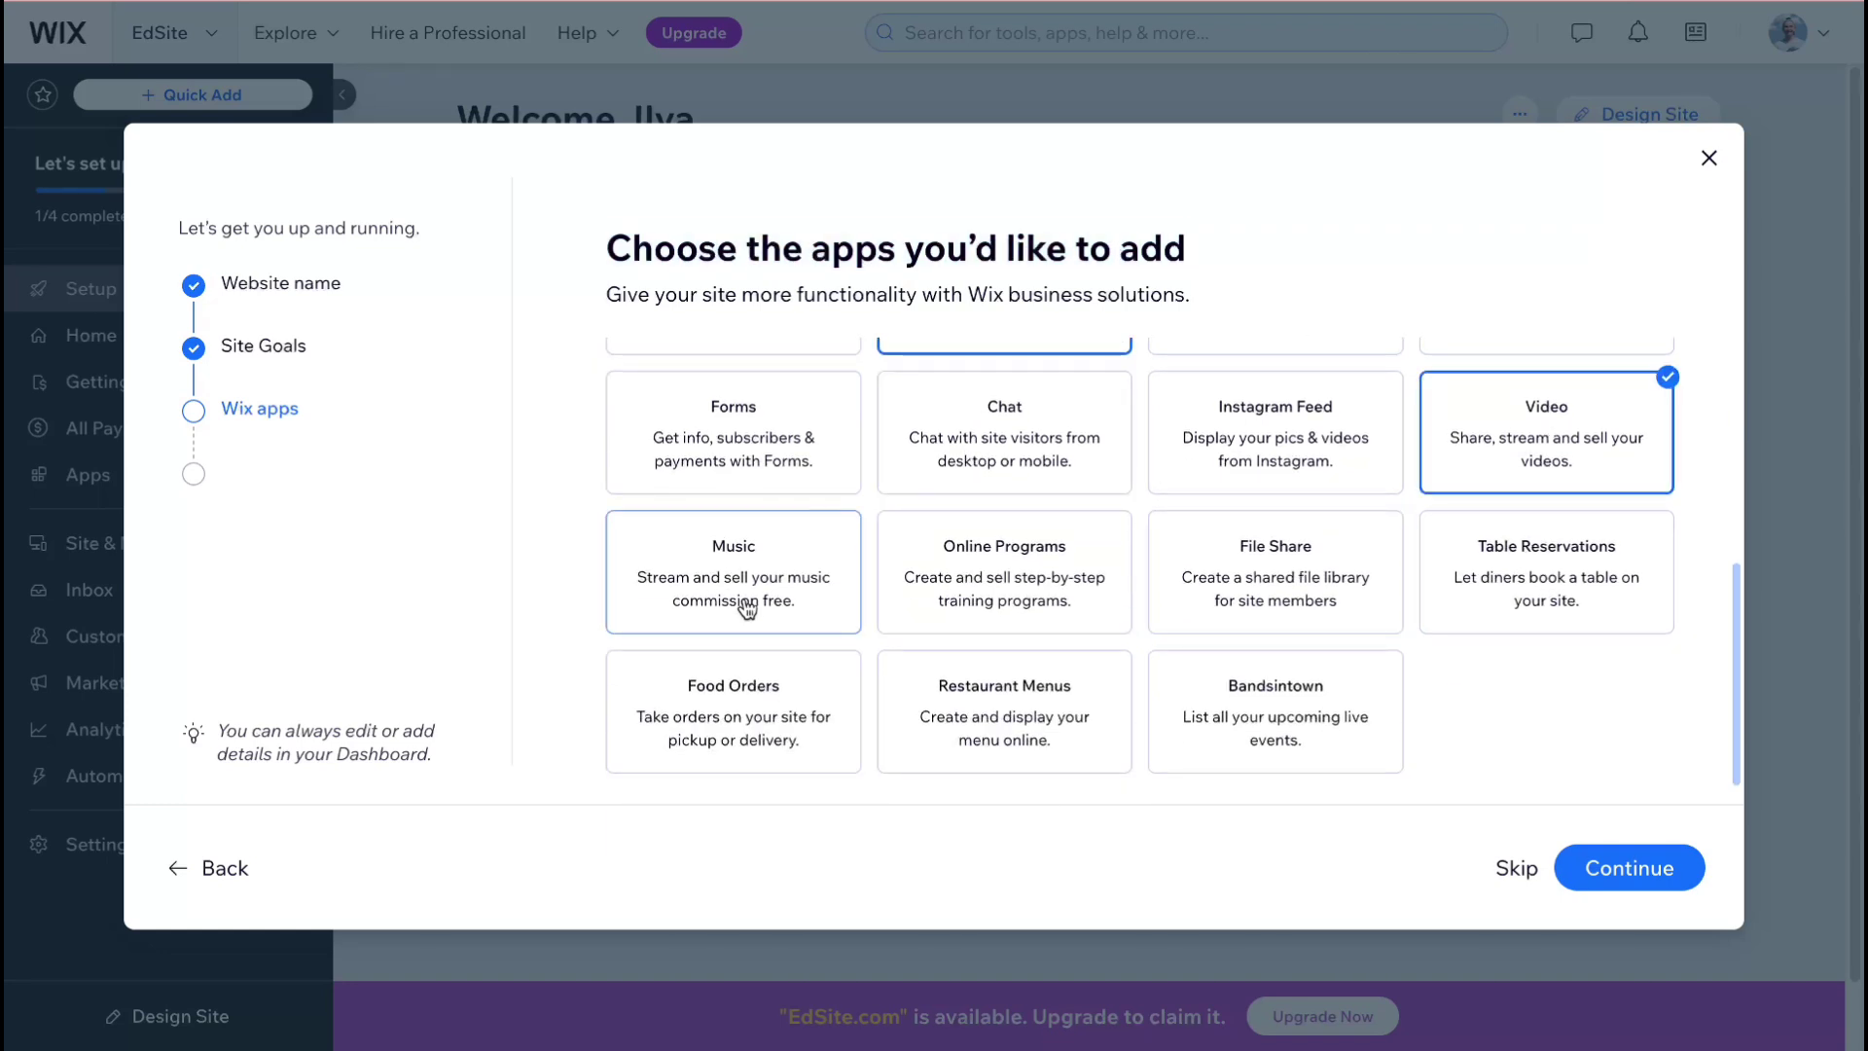
{"action": "left_click", "coordinate": [1017, 571]}
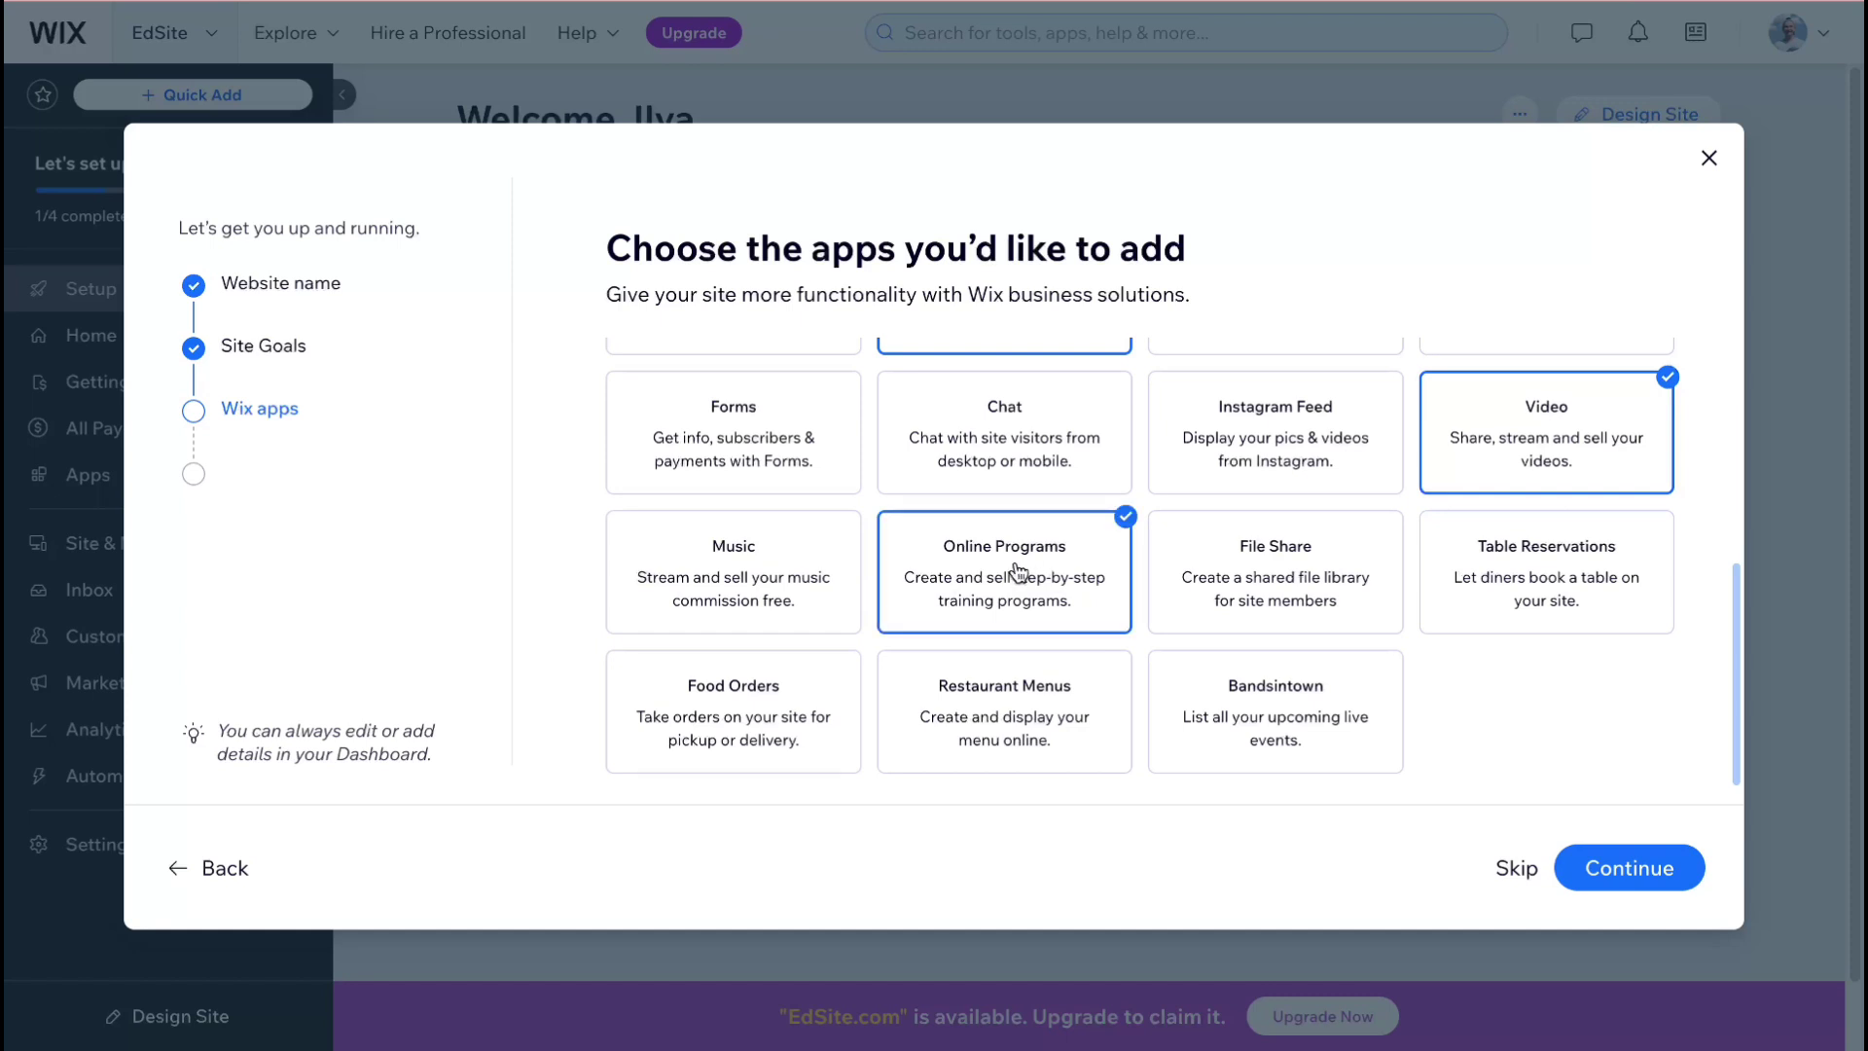
{"action": "scroll", "coordinate": [1017, 571], "scroll_direction": "down", "scroll_amount": 1}
{"action": "scroll", "coordinate": [1017, 572], "scroll_direction": "up", "scroll_amount": 5}
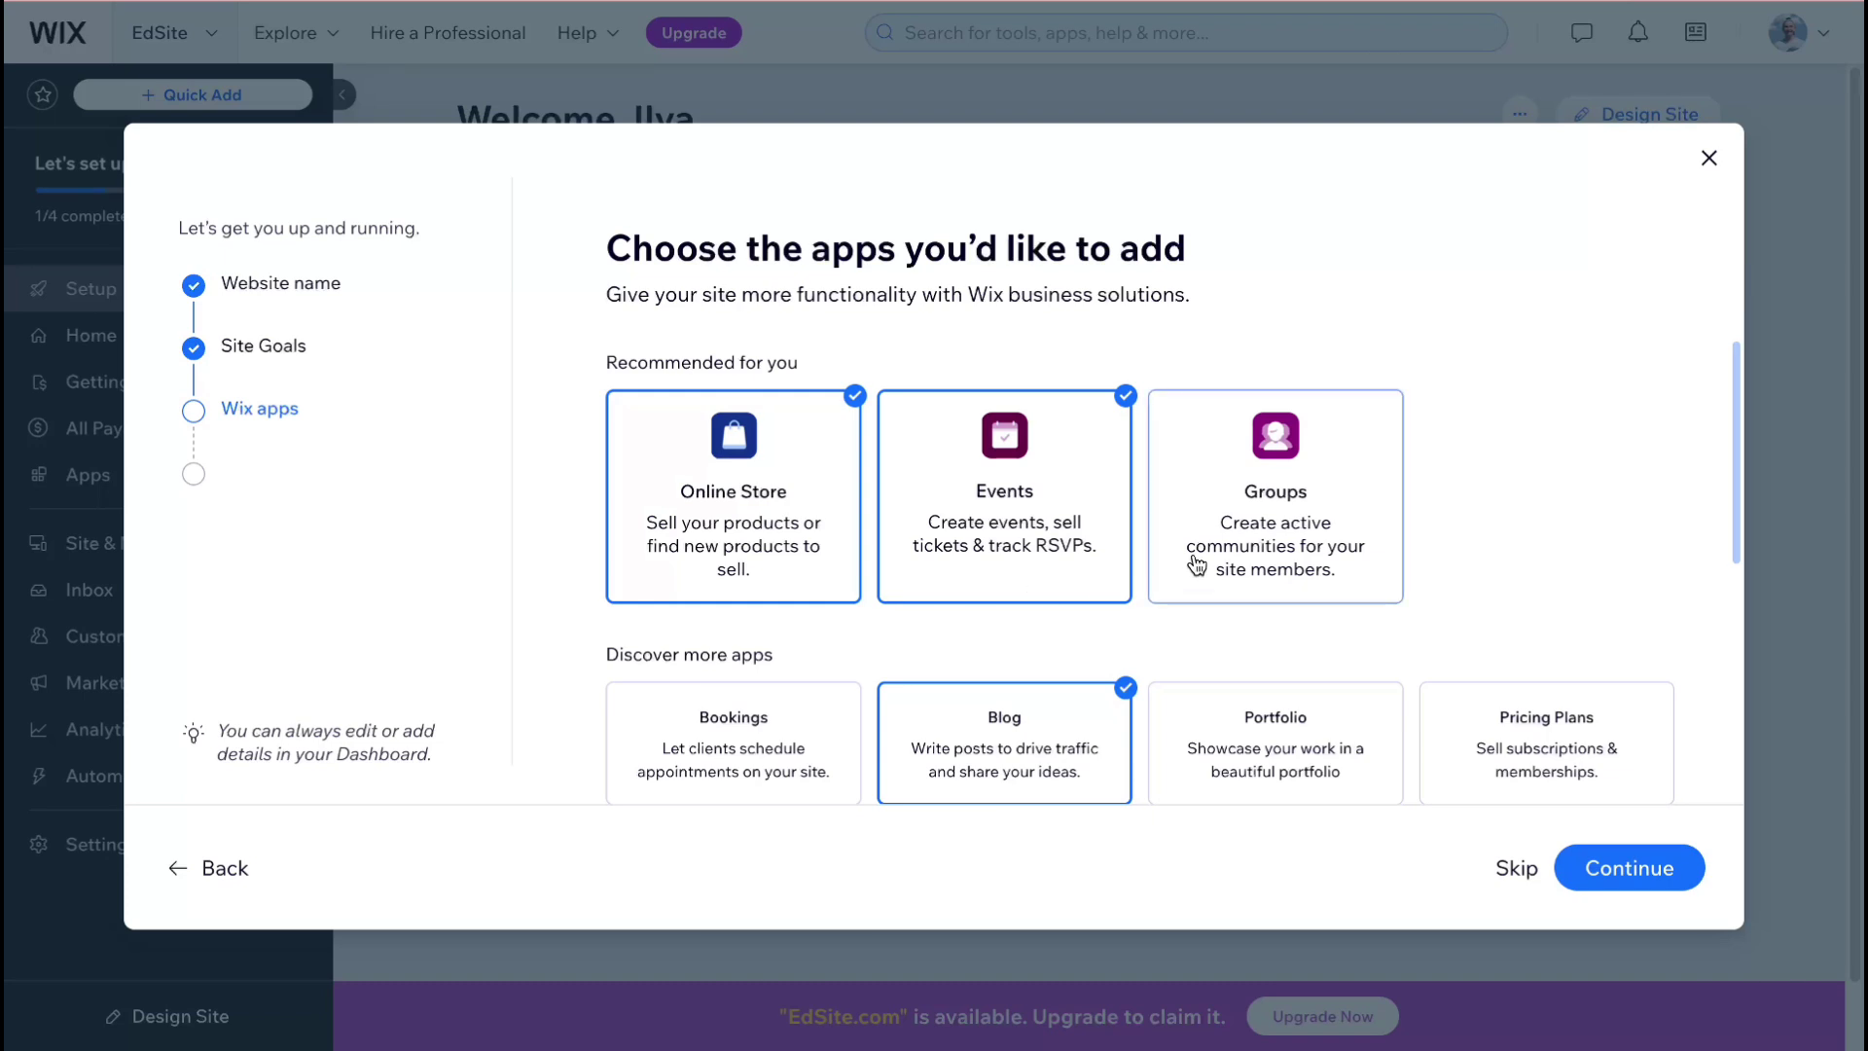
{"action": "left_click", "coordinate": [1654, 881]}
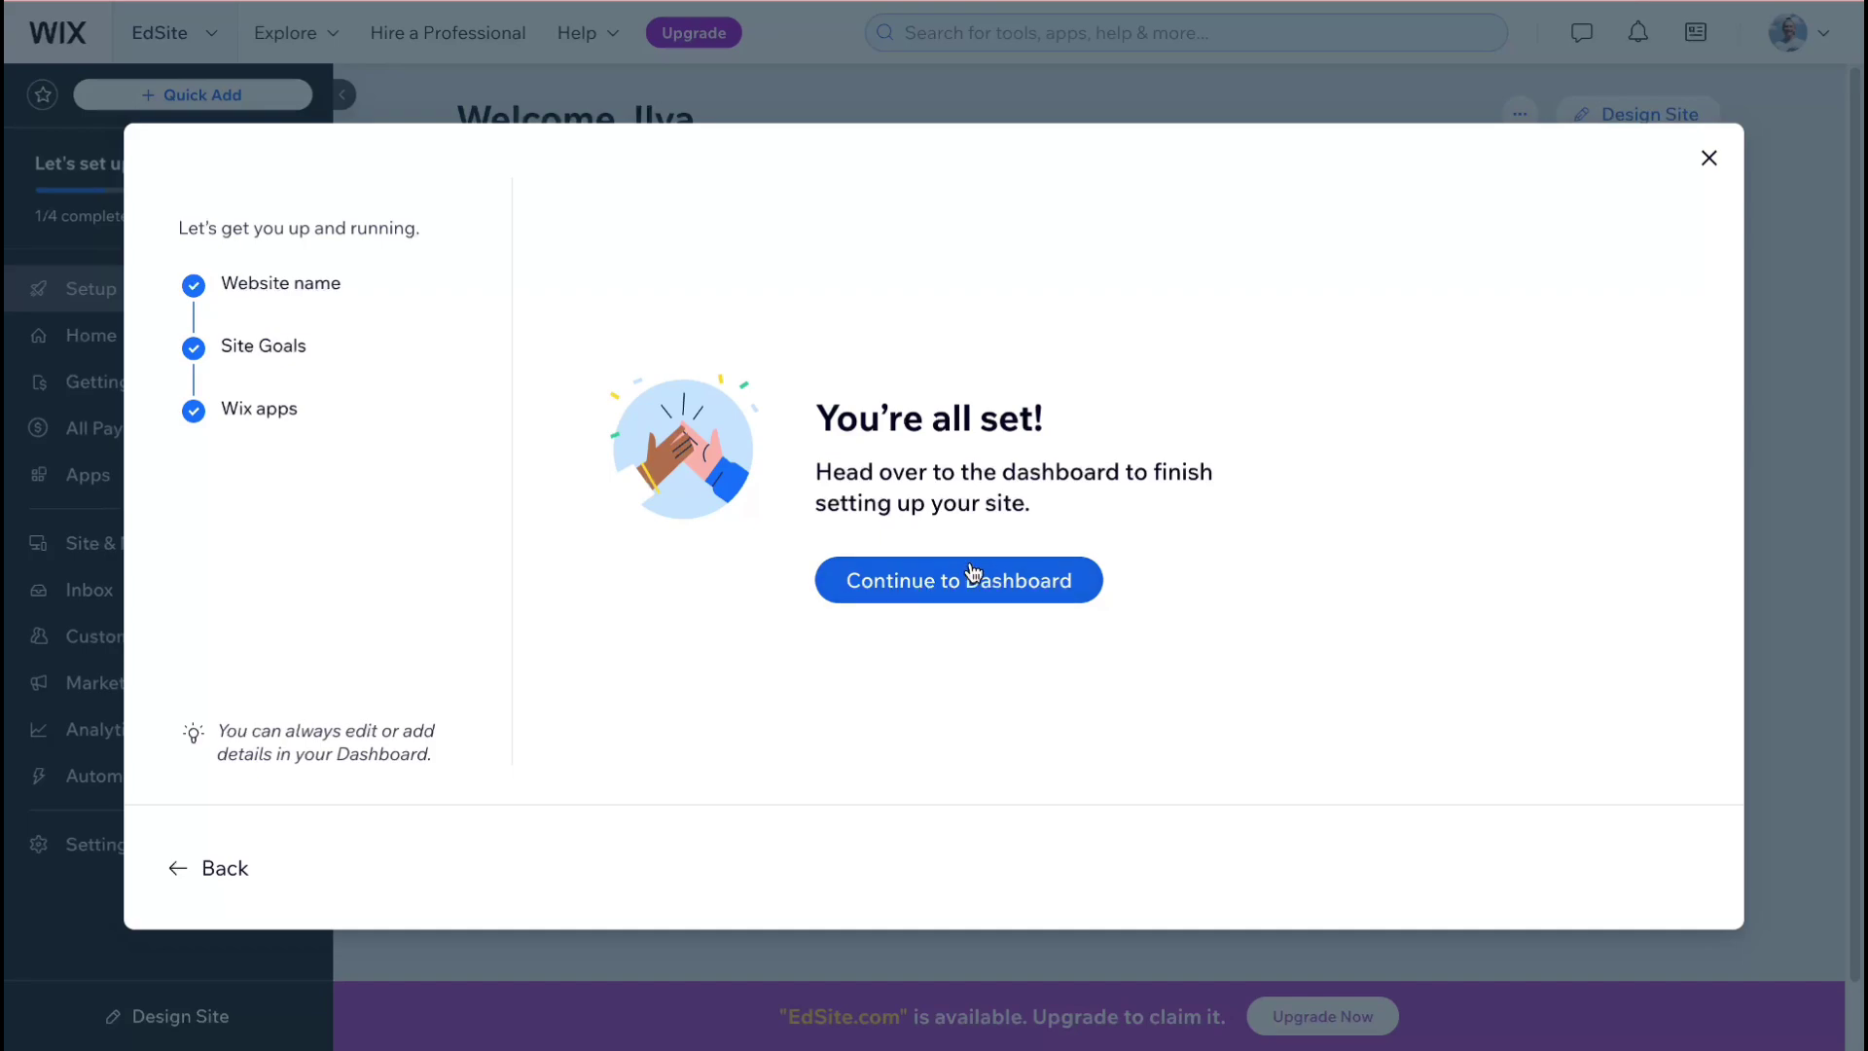
Continue to the site dashboard and check whether the custom domain memsitepro.com is available.
{"action": "left_click", "coordinate": [968, 576]}
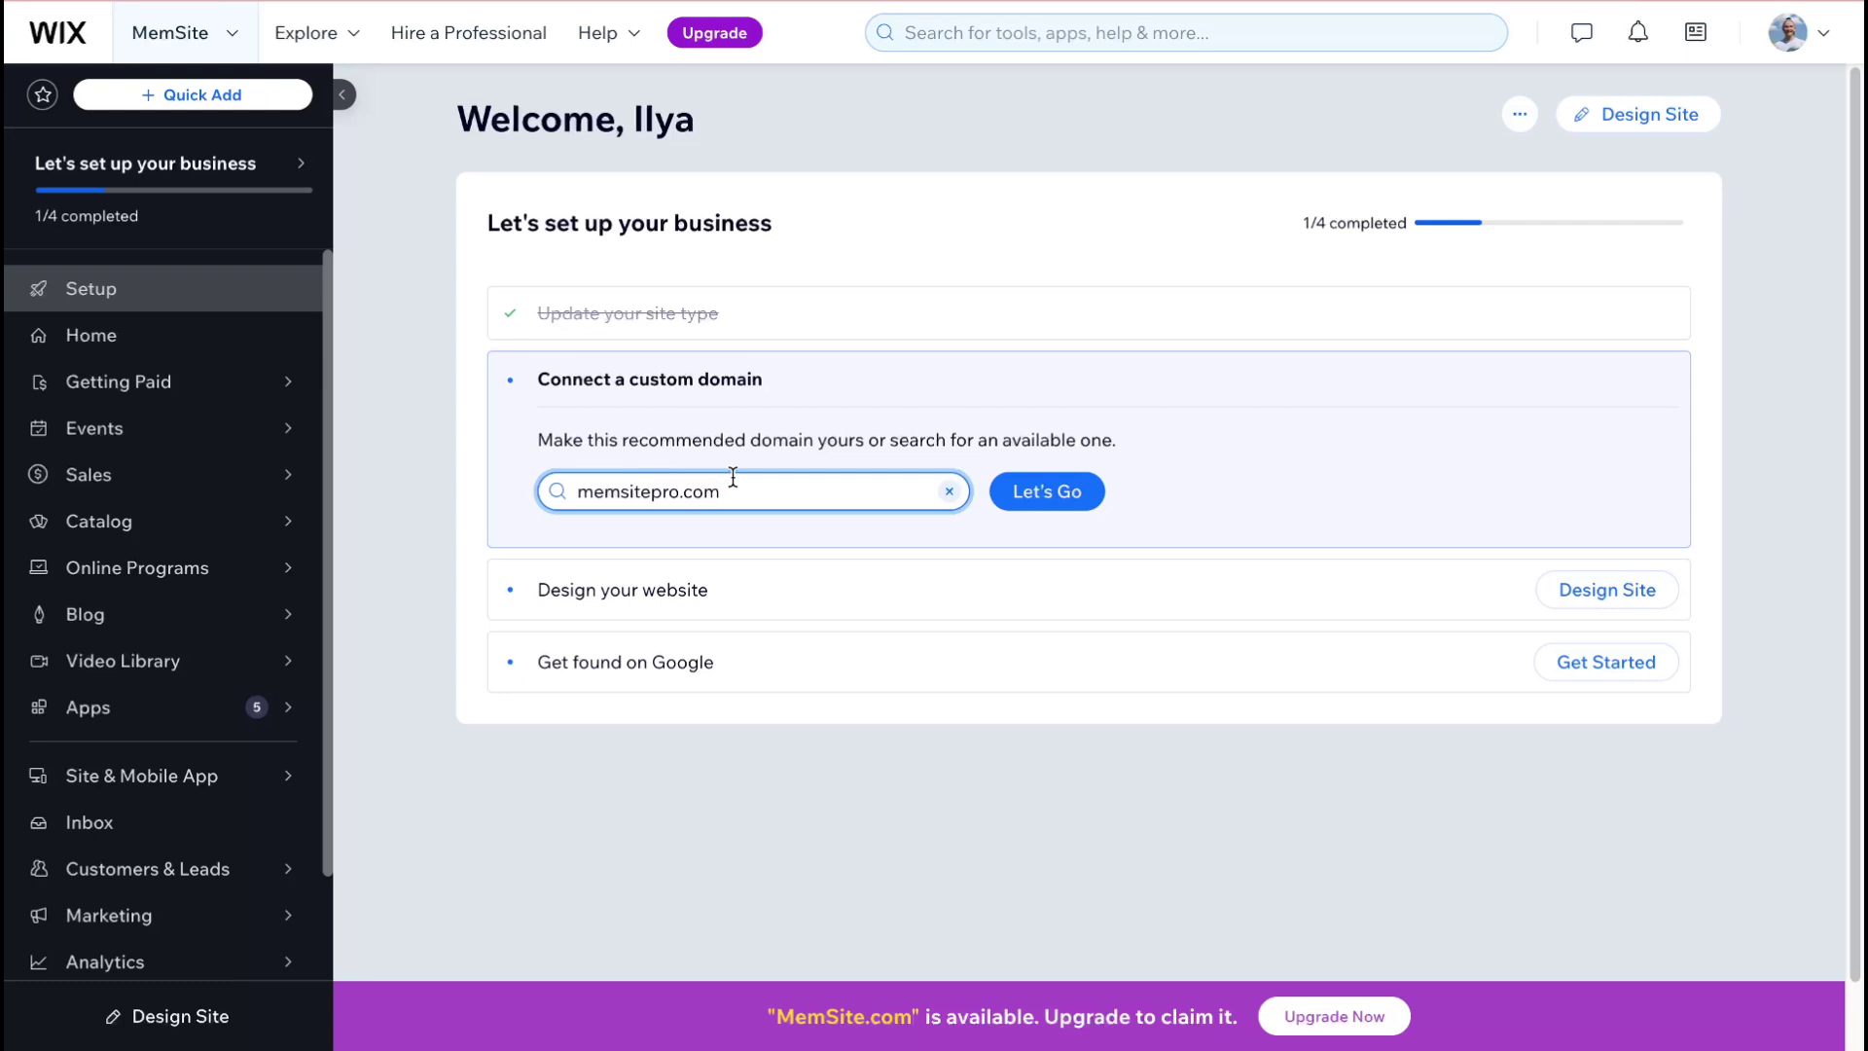
{"action": "left_click", "coordinate": [1065, 493]}
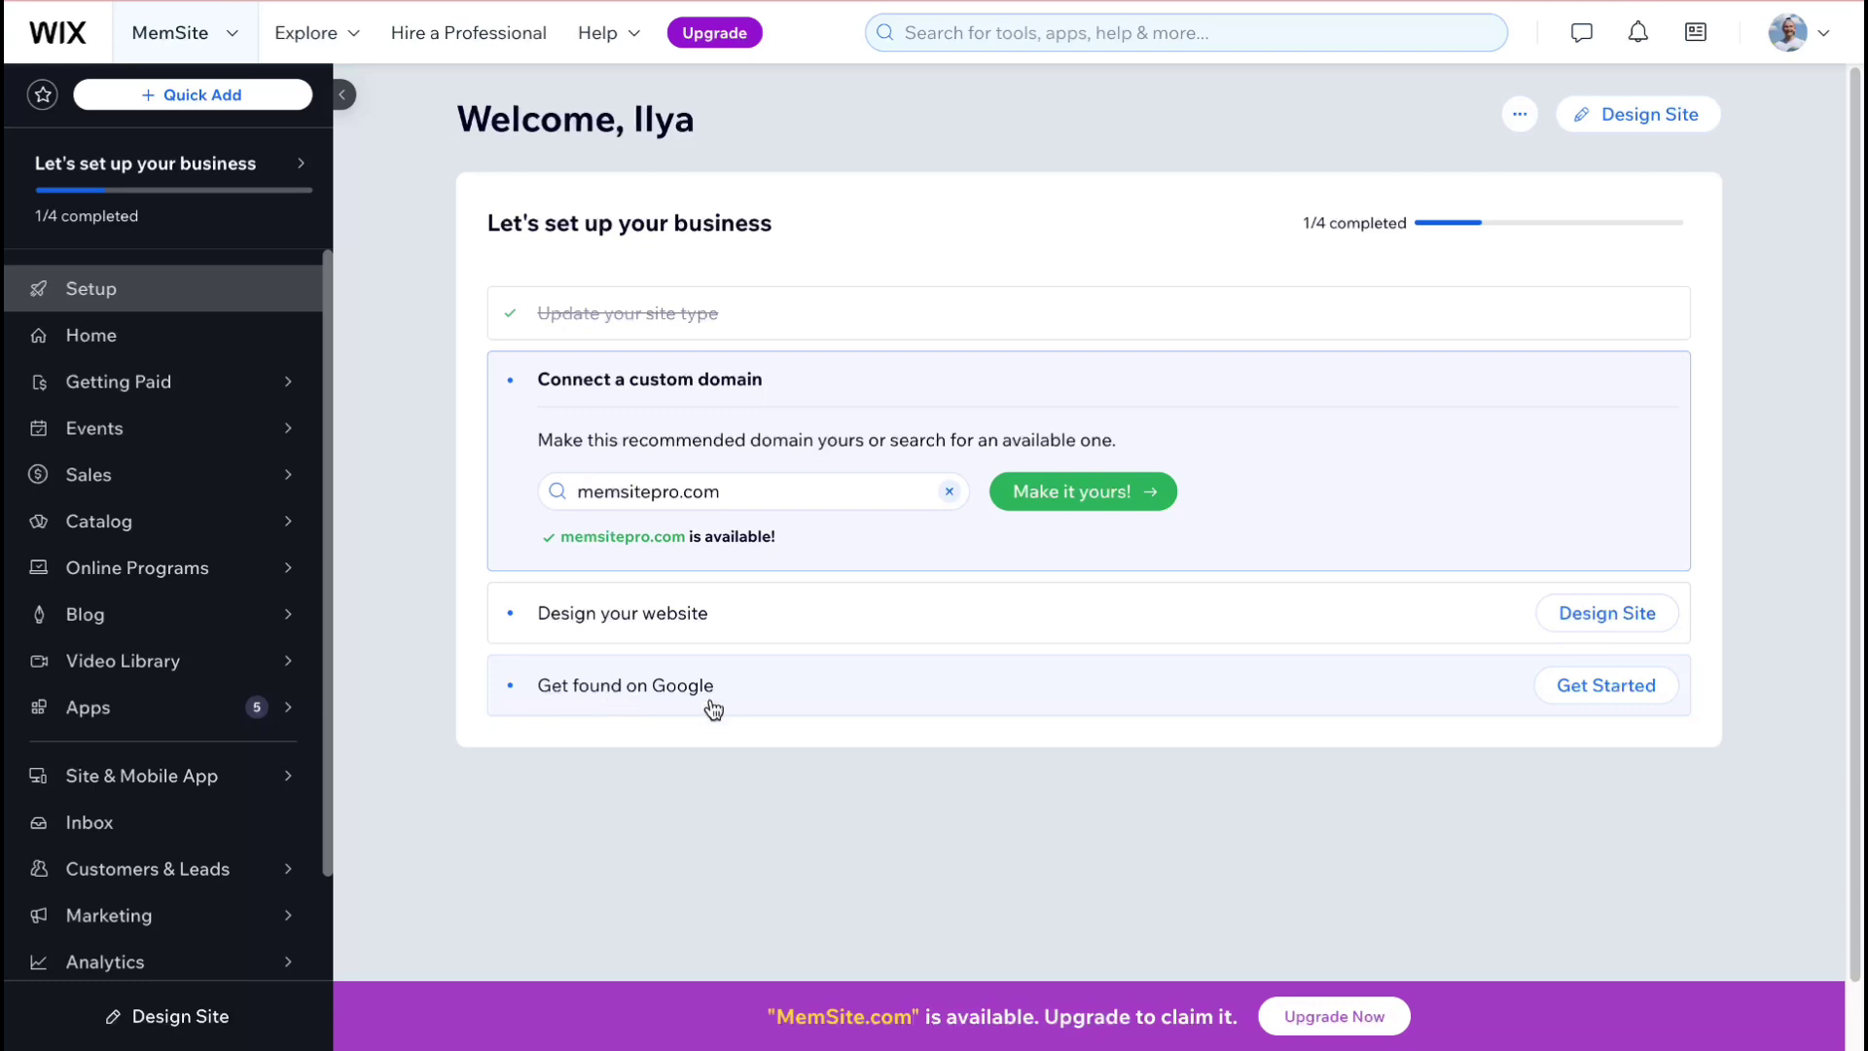
Open the Stripe connection page from the Getting Paid payment methods and review its instructions and available cards.
{"action": "mouse_move", "coordinate": [143, 392]}
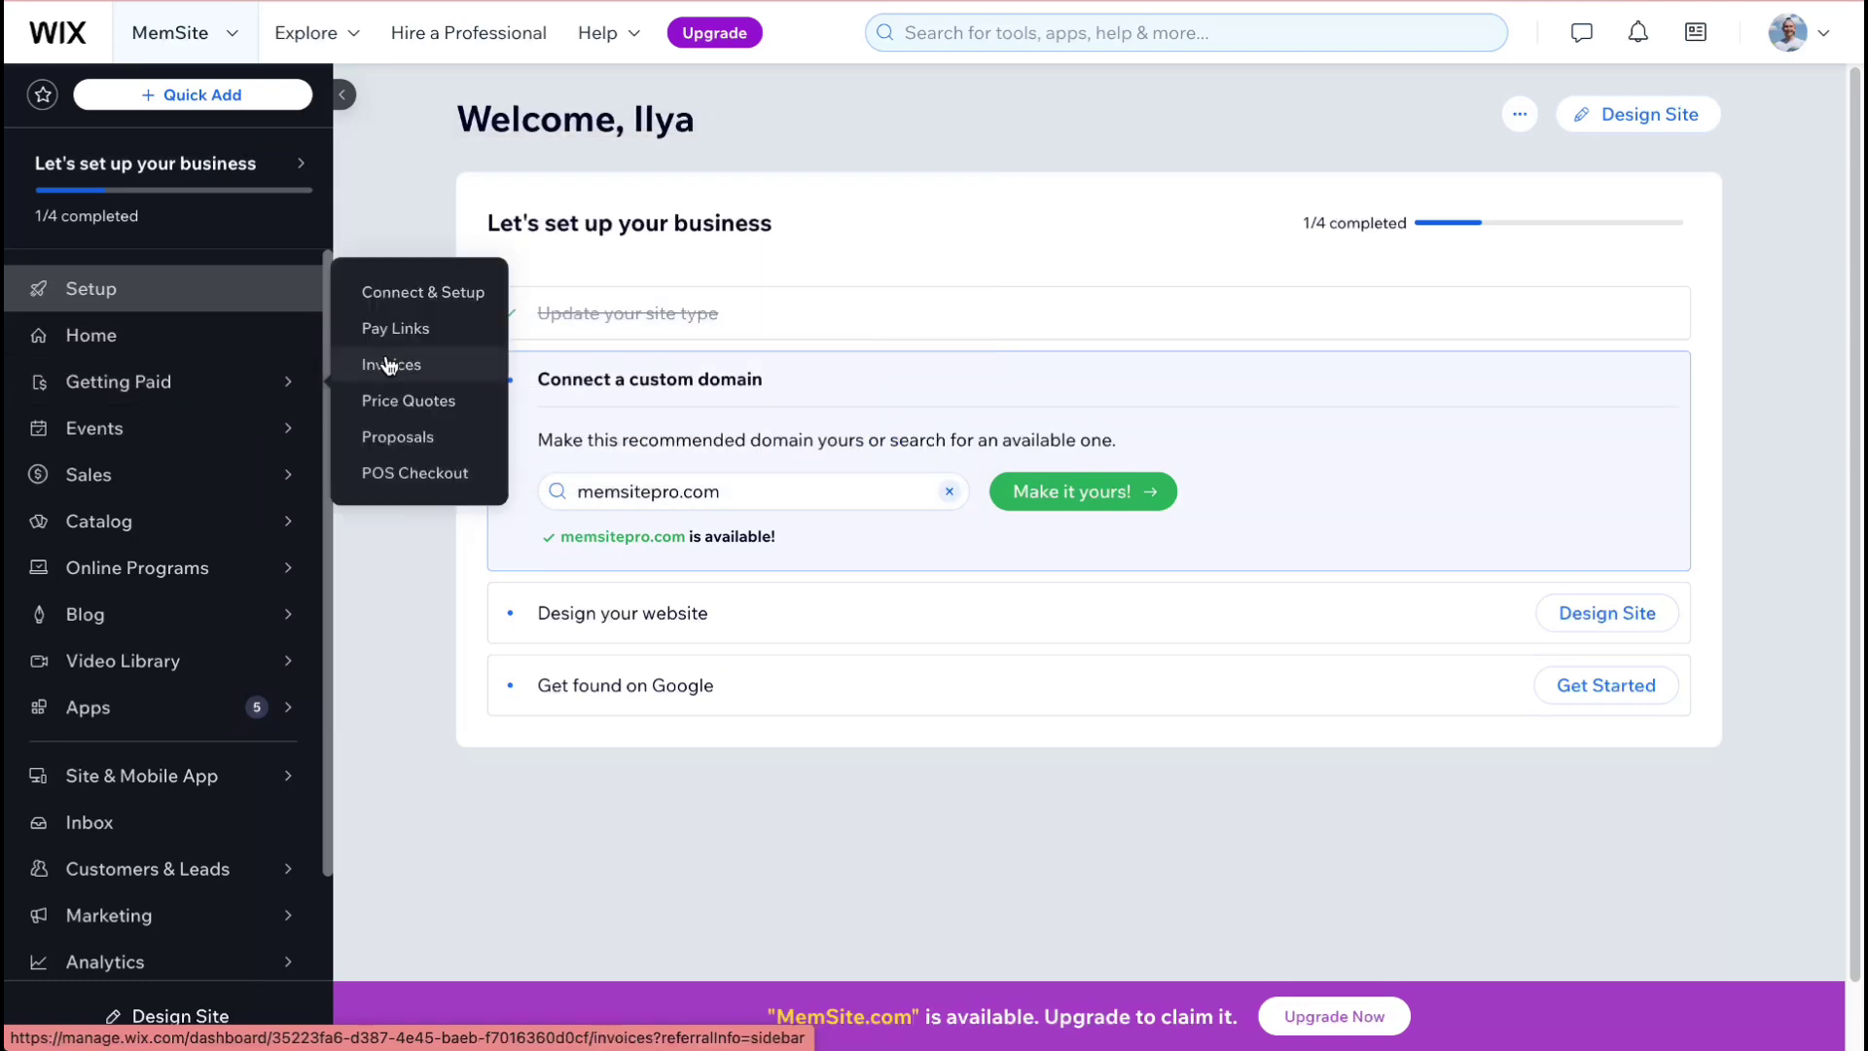
{"action": "left_click", "coordinate": [418, 296]}
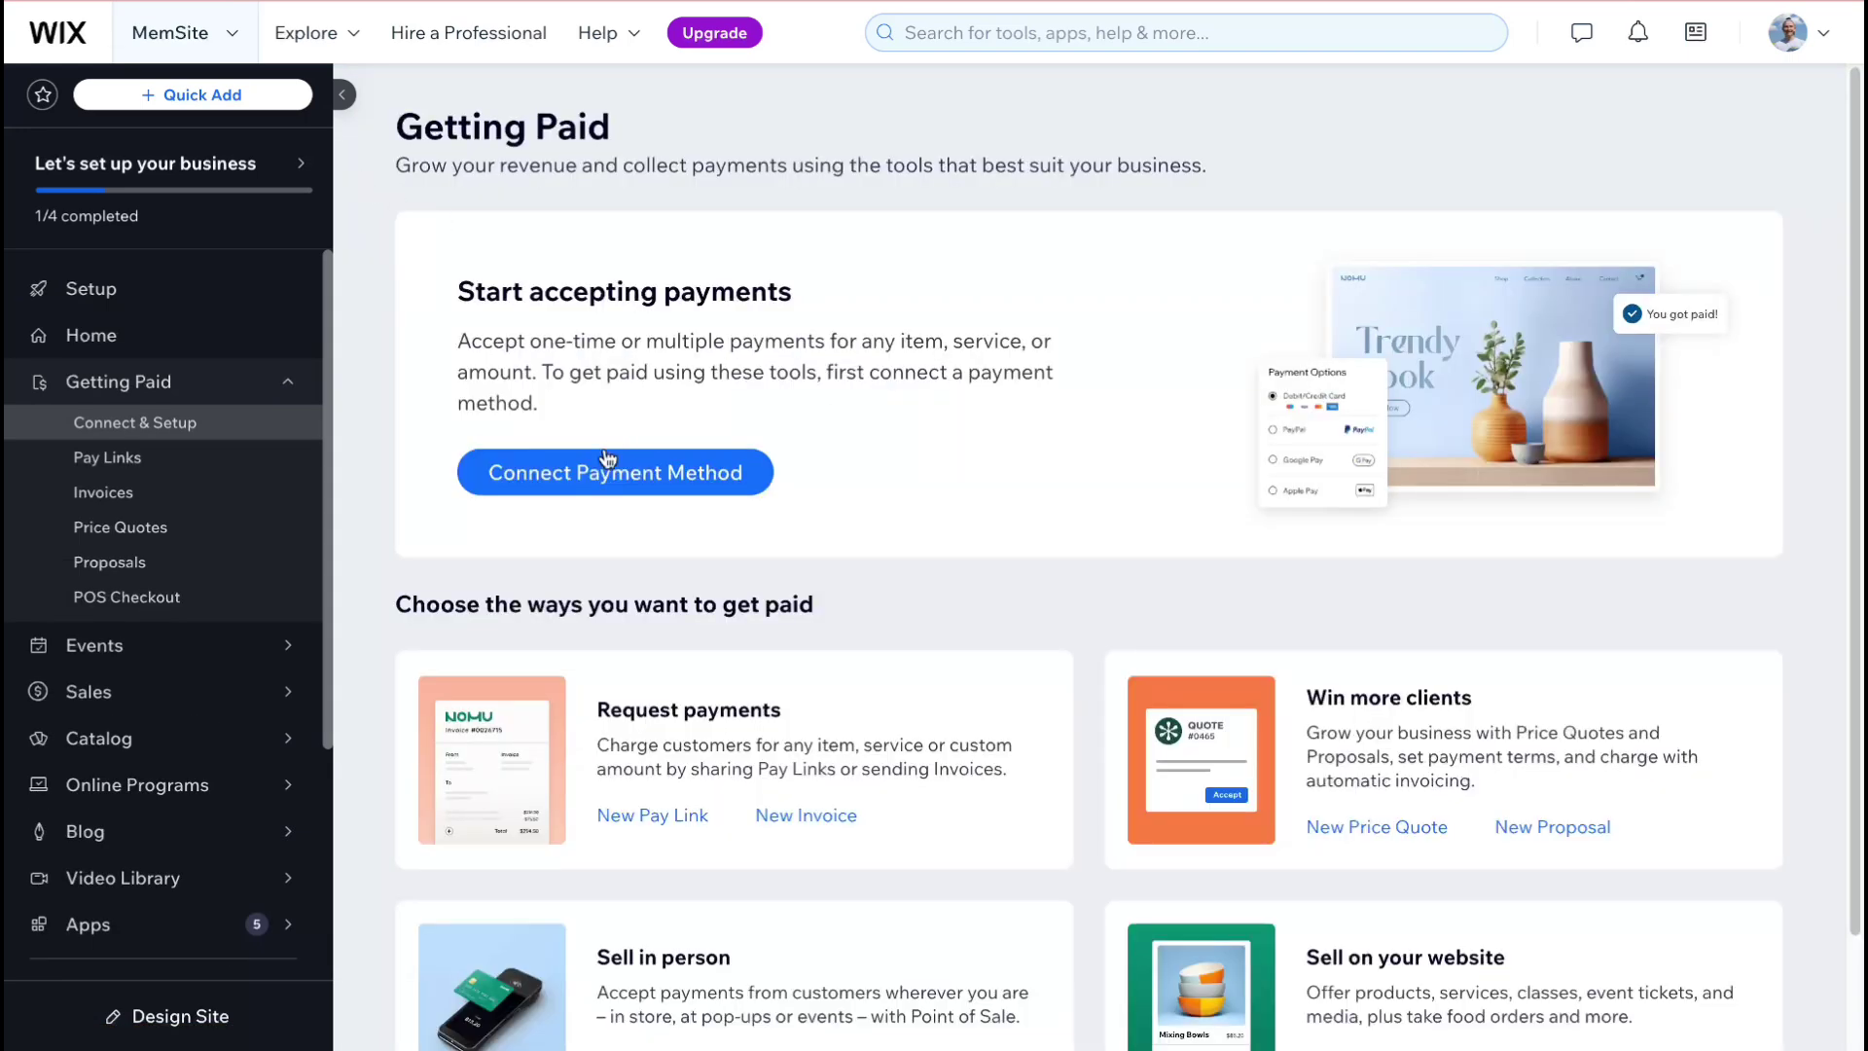
{"action": "left_click", "coordinate": [644, 477]}
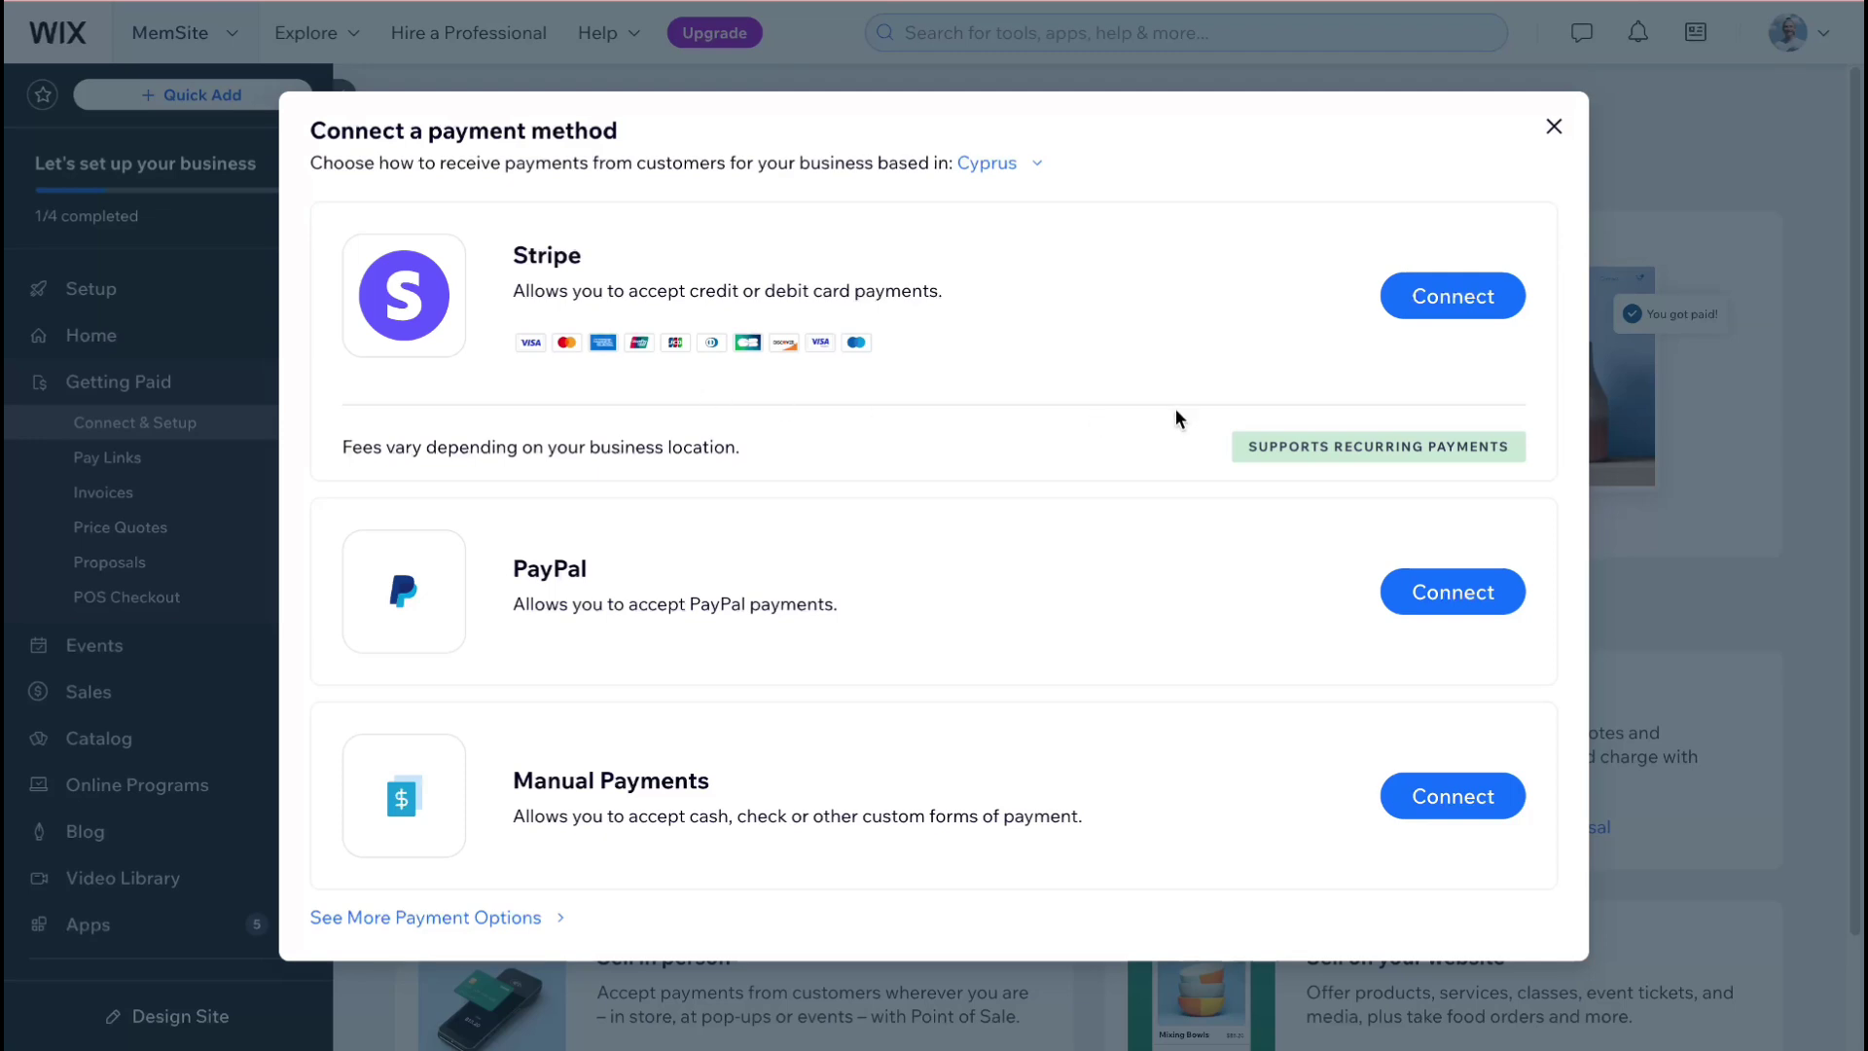
{"action": "left_click_drag", "start_coordinate": [384, 447], "coordinate": [853, 446]}
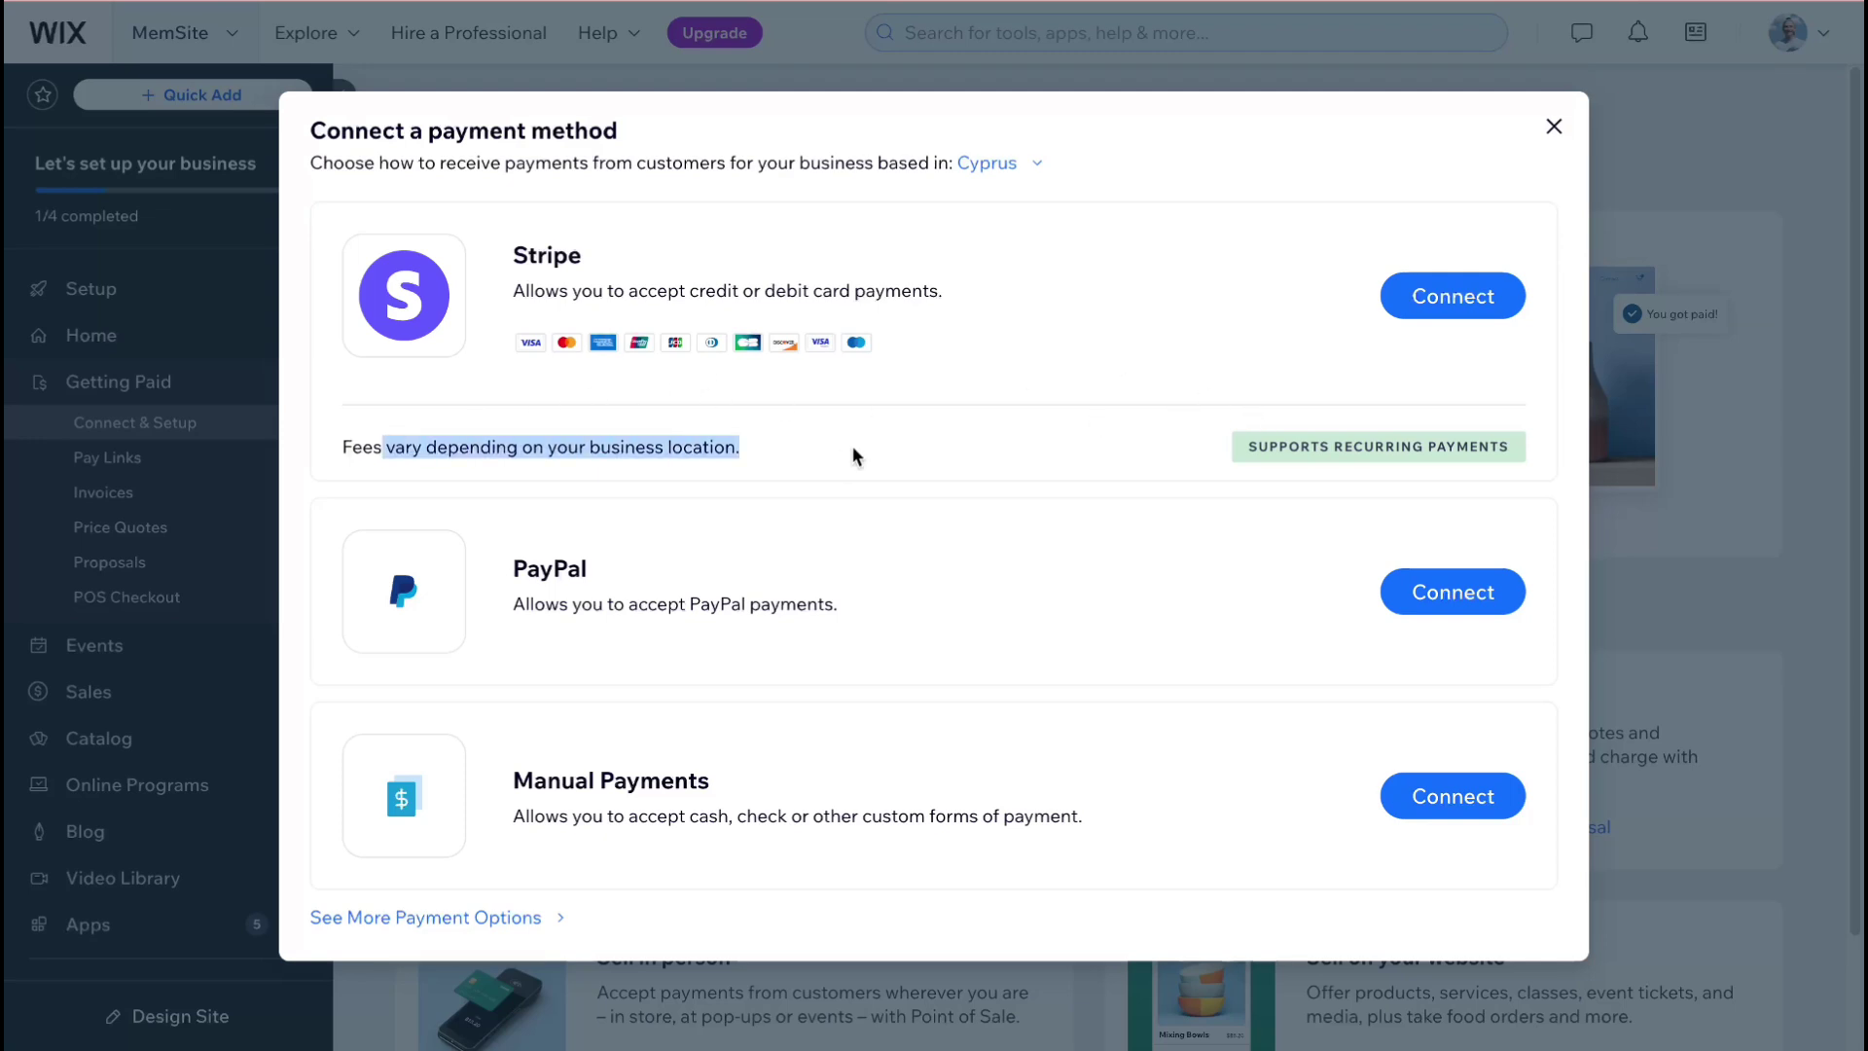
{"action": "left_click", "coordinate": [902, 429]}
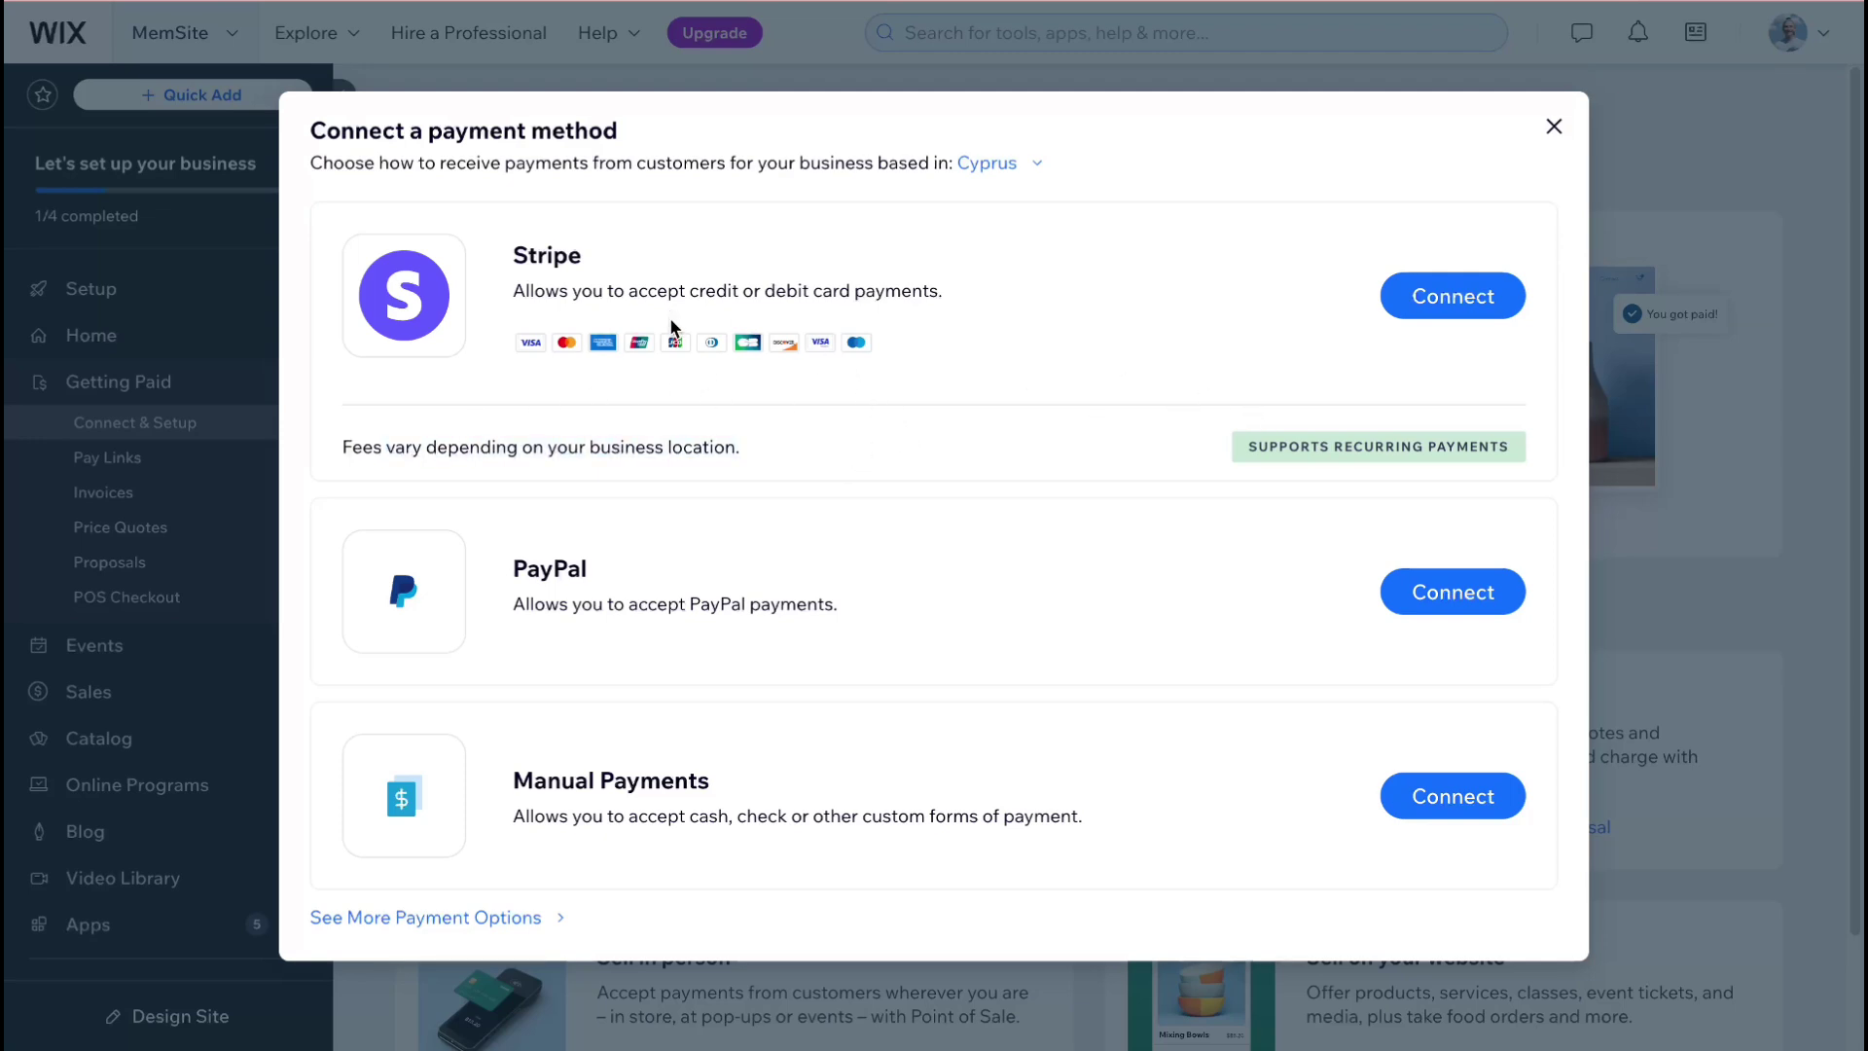
{"action": "left_click", "coordinate": [1450, 300]}
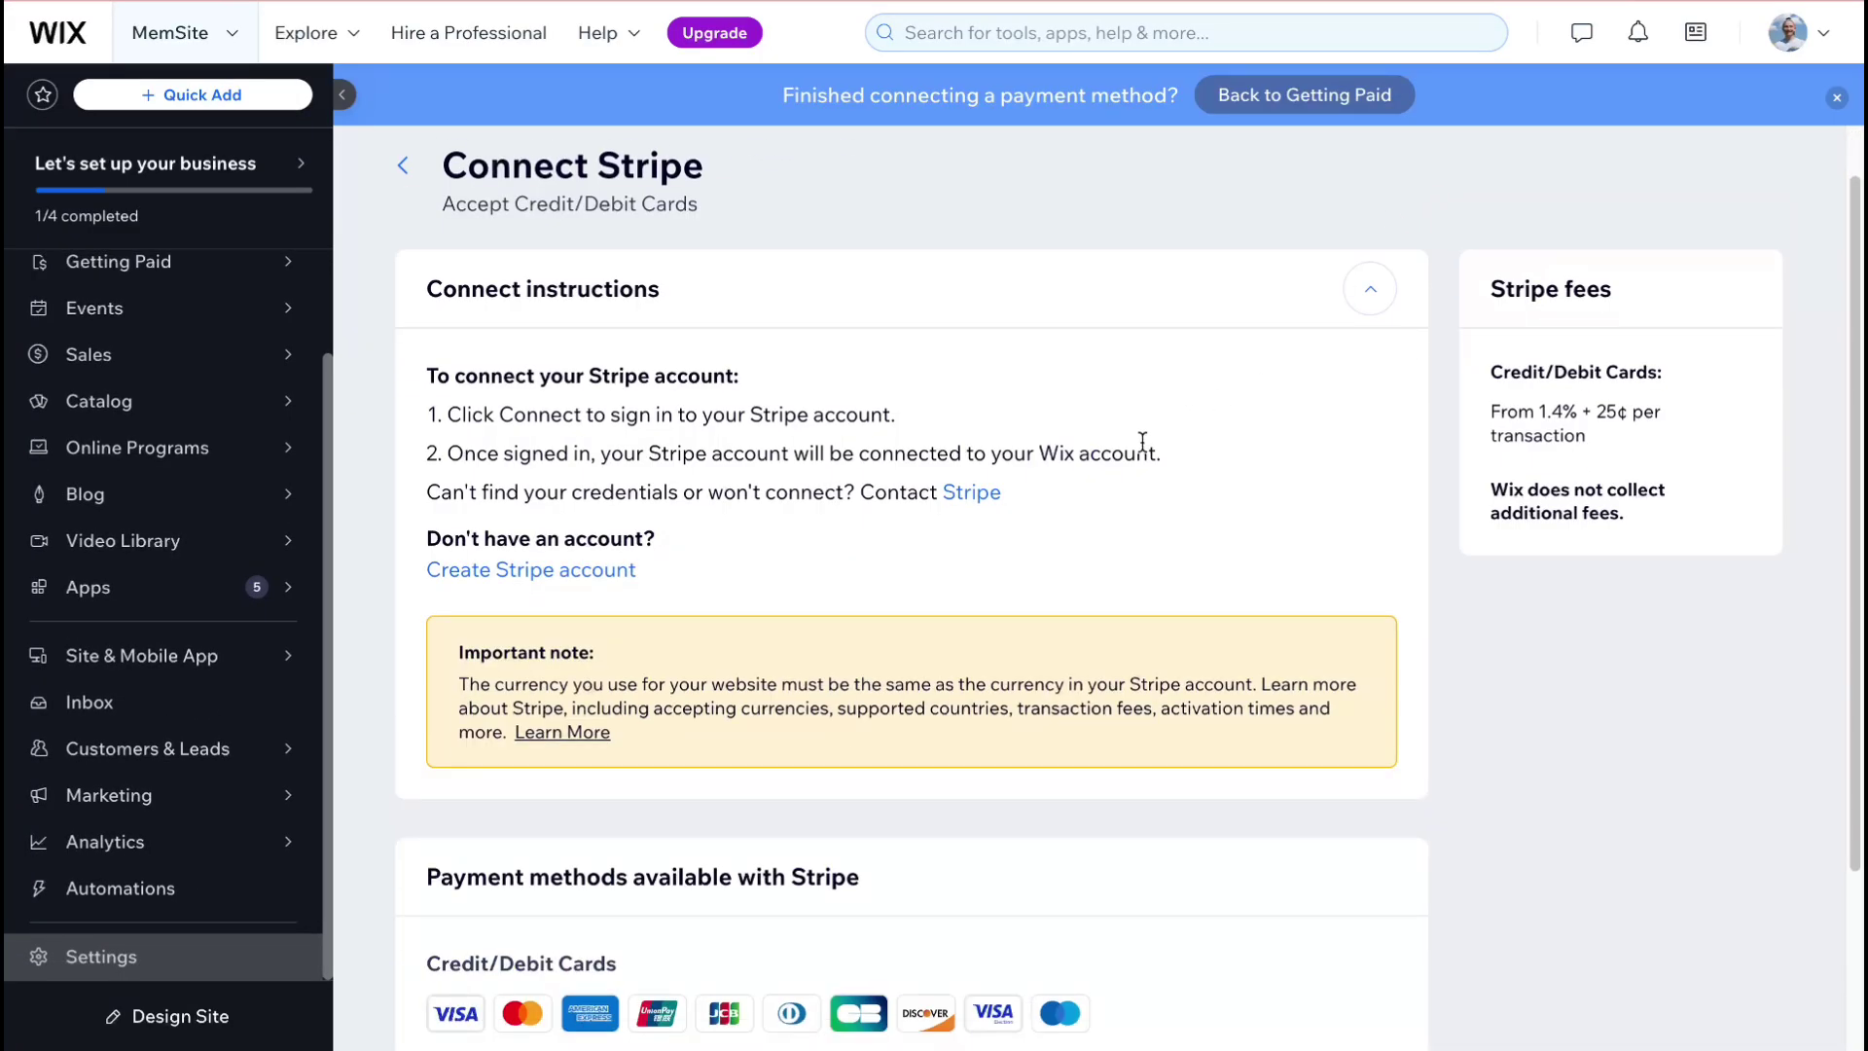
{"action": "scroll", "coordinate": [1116, 443], "scroll_direction": "down", "scroll_amount": 3}
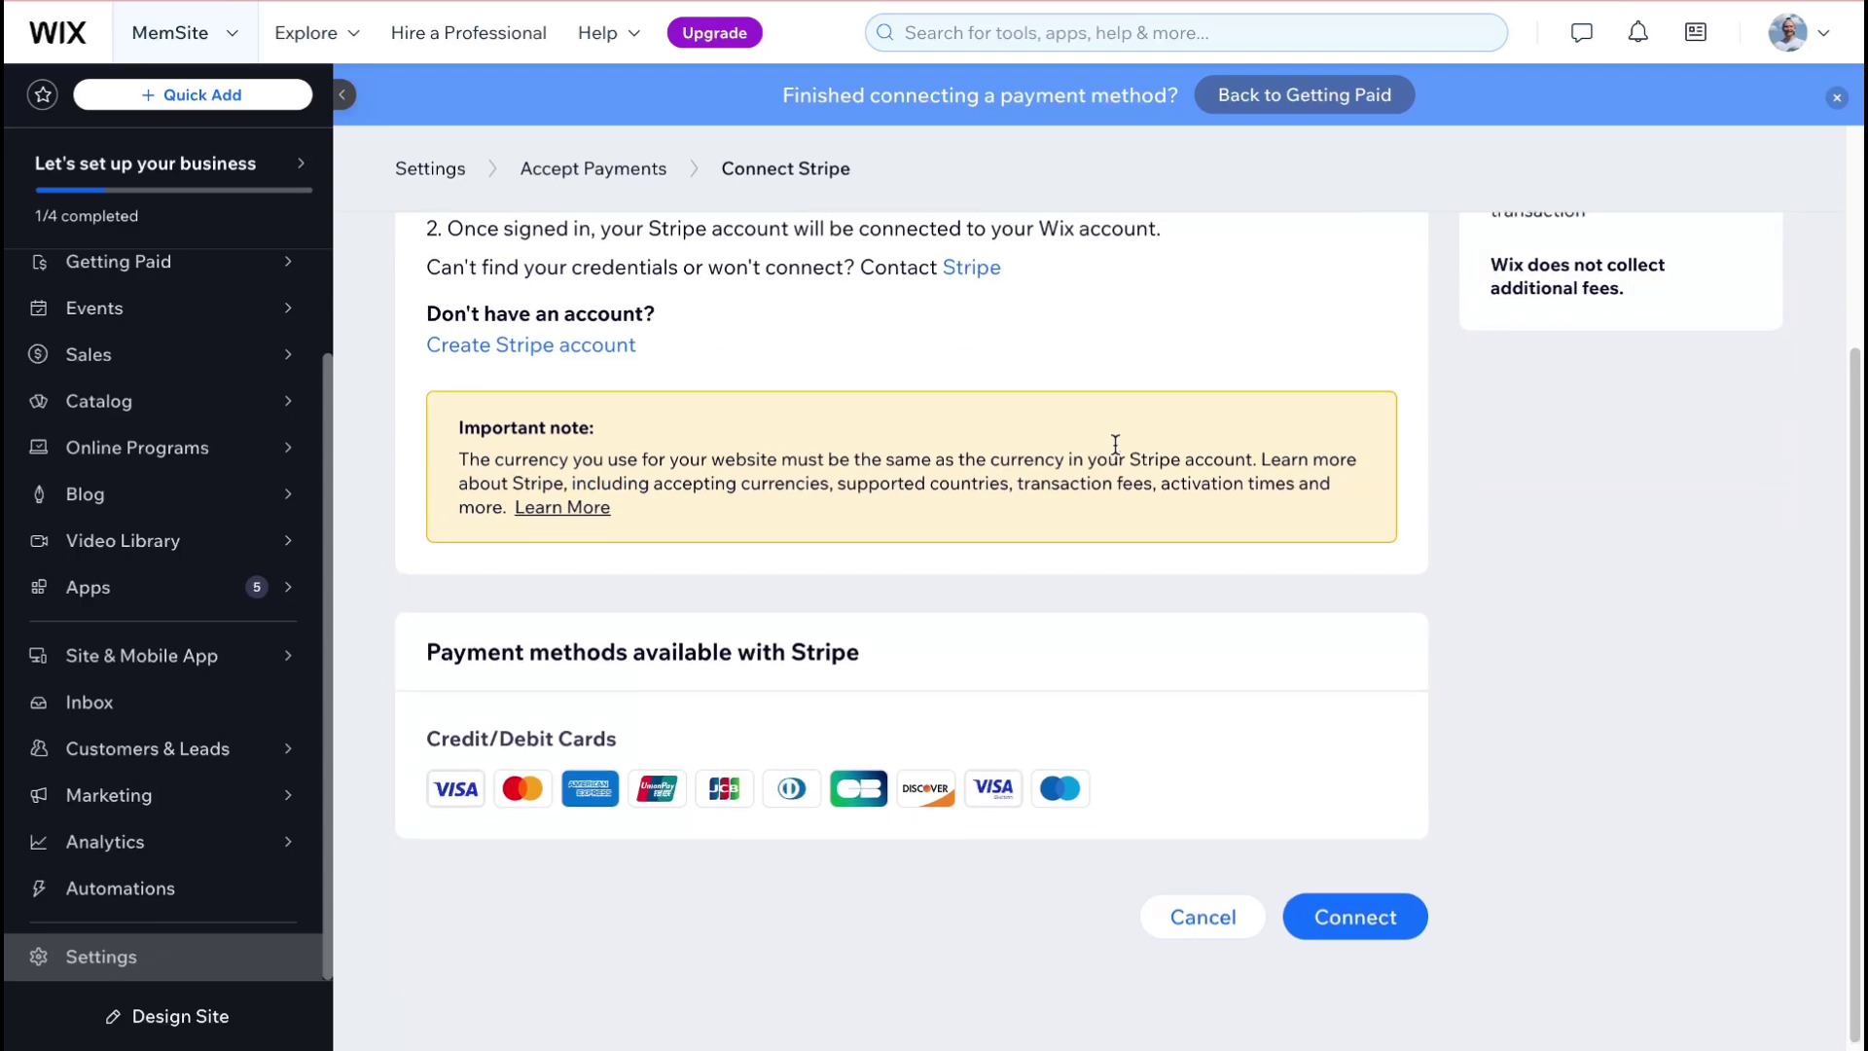
Review the Stripe connection instructions and available card types, and start connecting the Stripe account.
{"action": "scroll", "coordinate": [1116, 444], "scroll_direction": "up", "scroll_amount": 3}
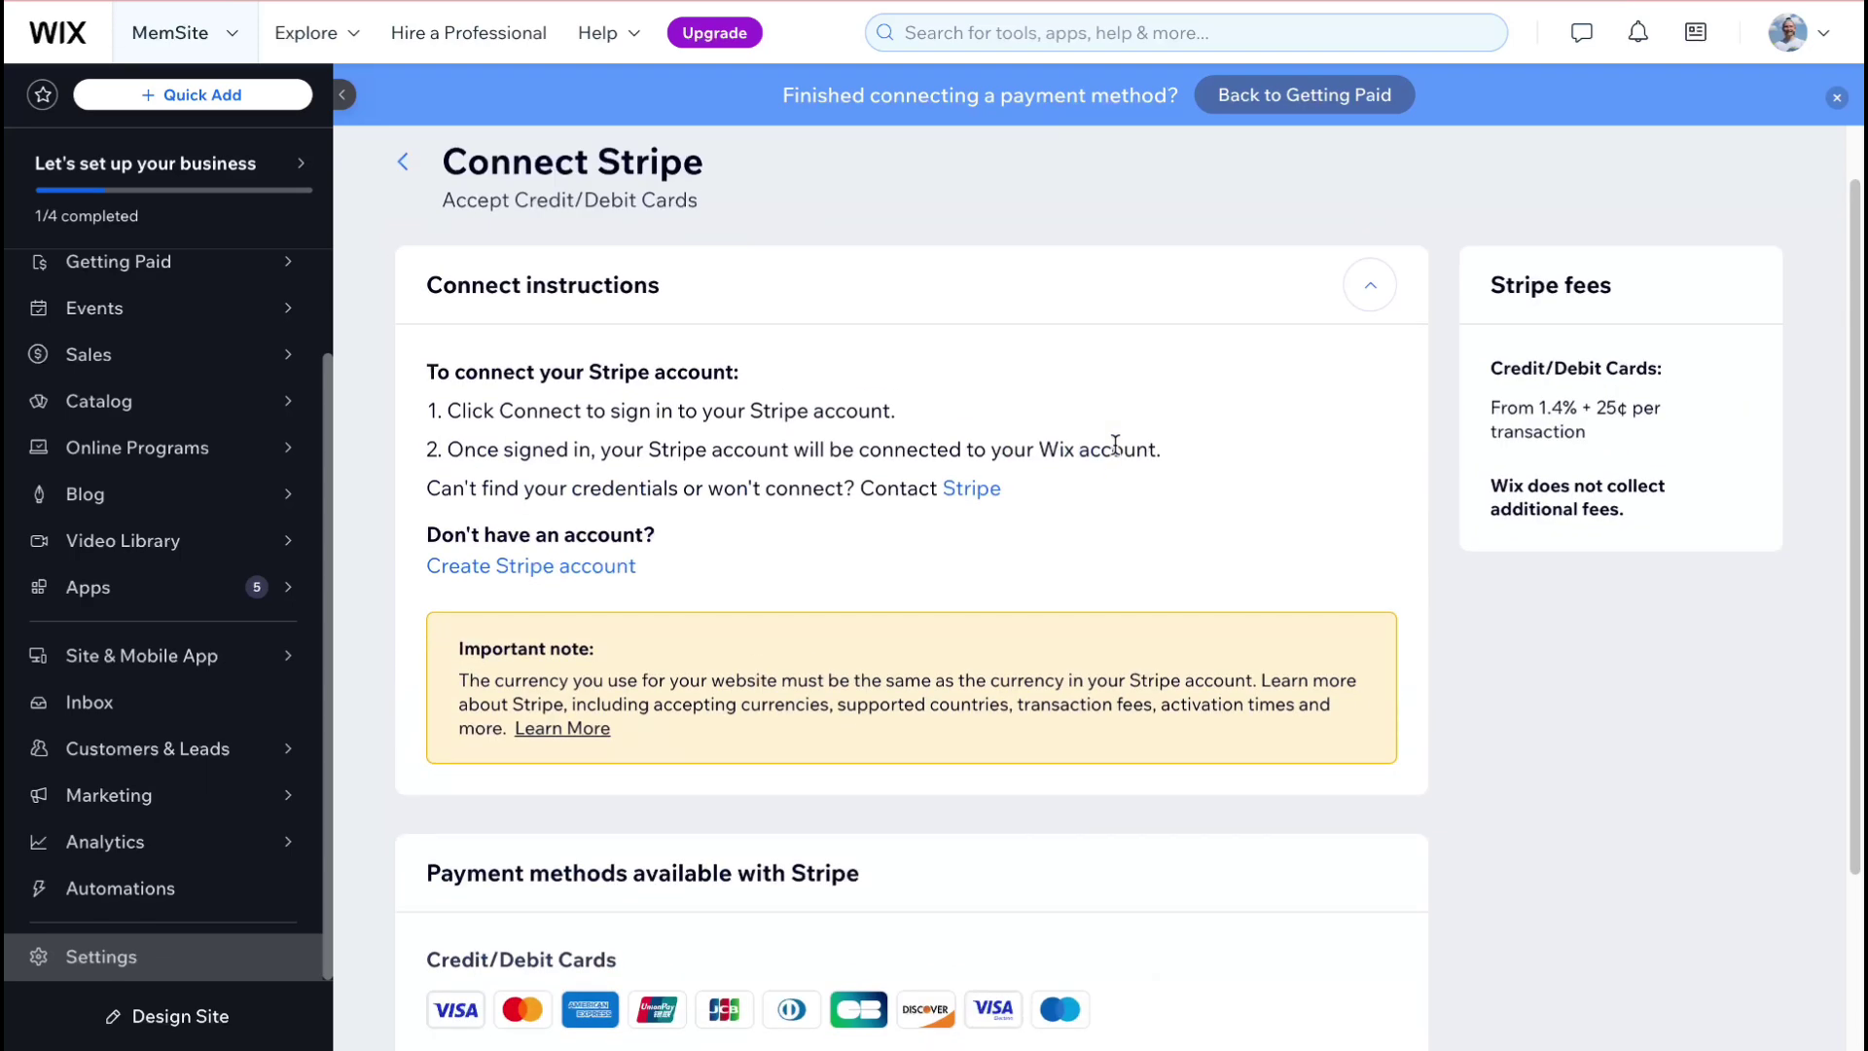
{"action": "scroll", "coordinate": [1055, 438], "scroll_direction": "down", "scroll_amount": 3}
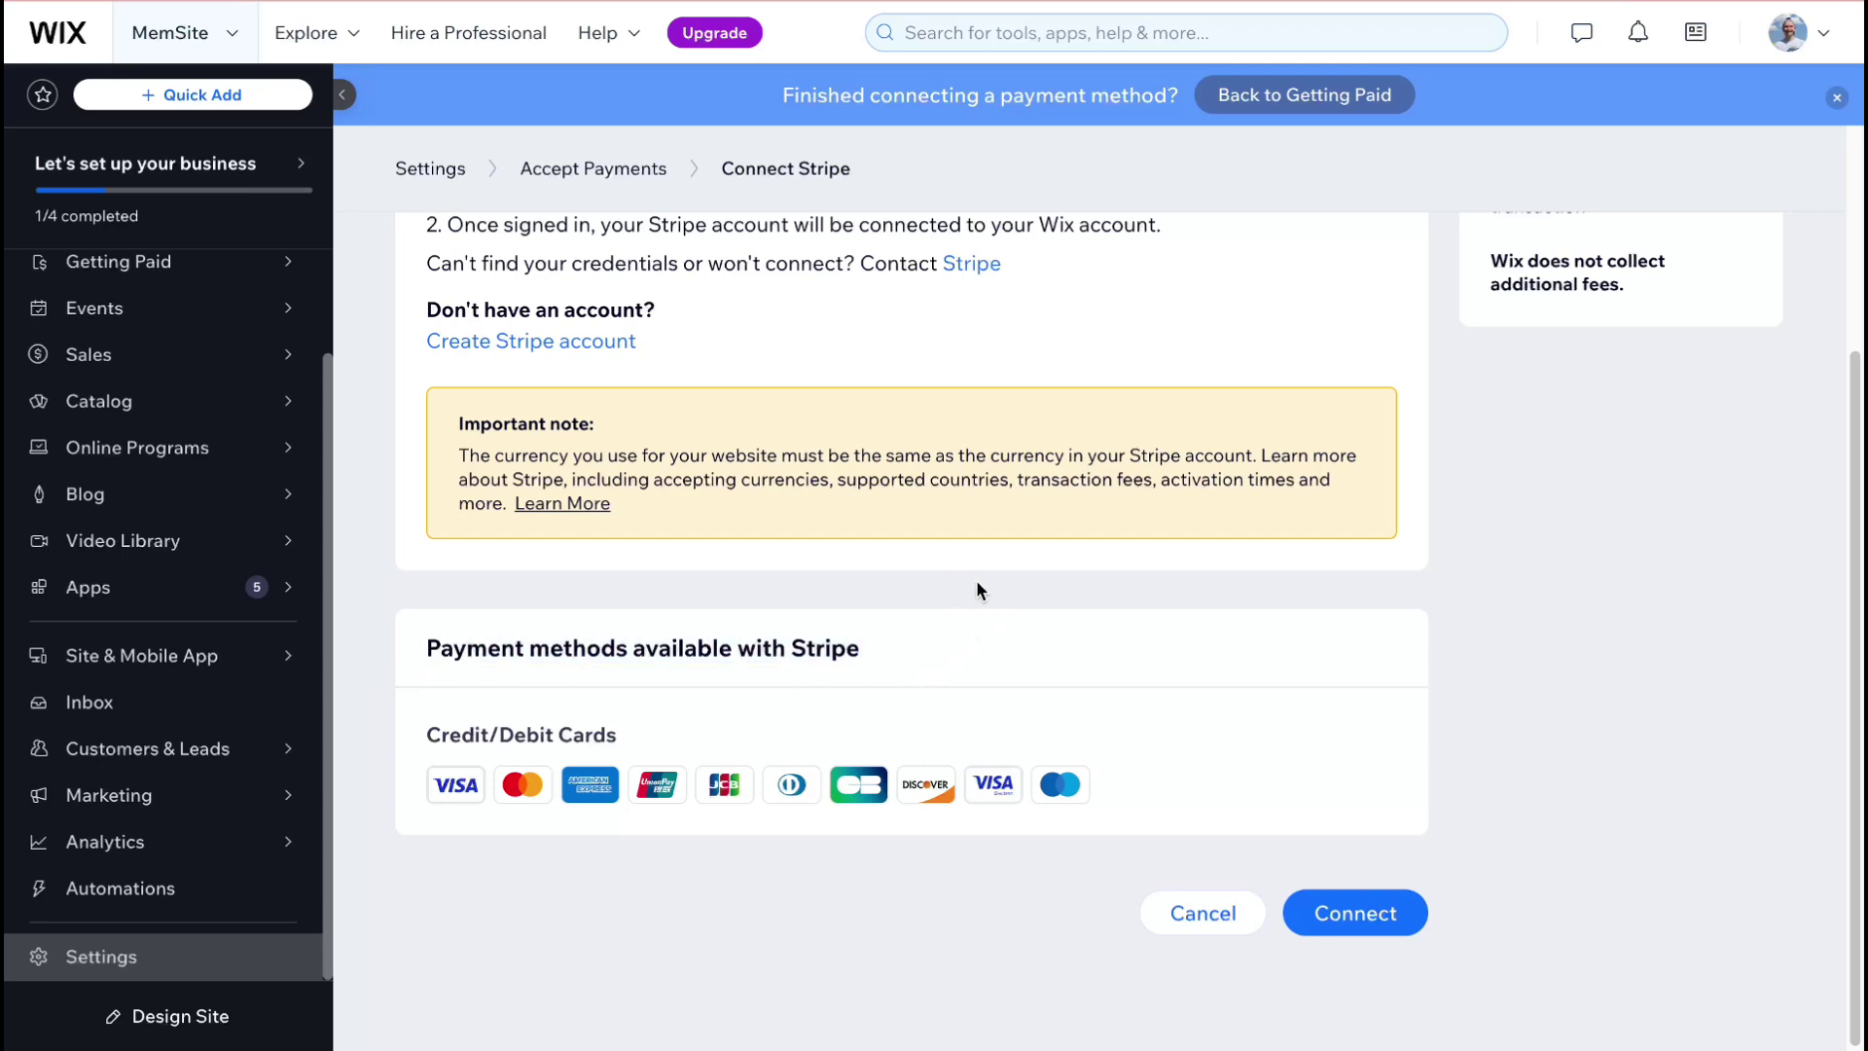
{"action": "scroll", "coordinate": [977, 590], "scroll_direction": "up", "scroll_amount": 5}
{"action": "scroll", "coordinate": [1152, 725], "scroll_direction": "down", "scroll_amount": 5}
{"action": "left_click", "coordinate": [1353, 912]}
Select MemSite from the list of sites and start designing the website from its setup checklist.
{"action": "mouse_move", "coordinate": [793, 3]}
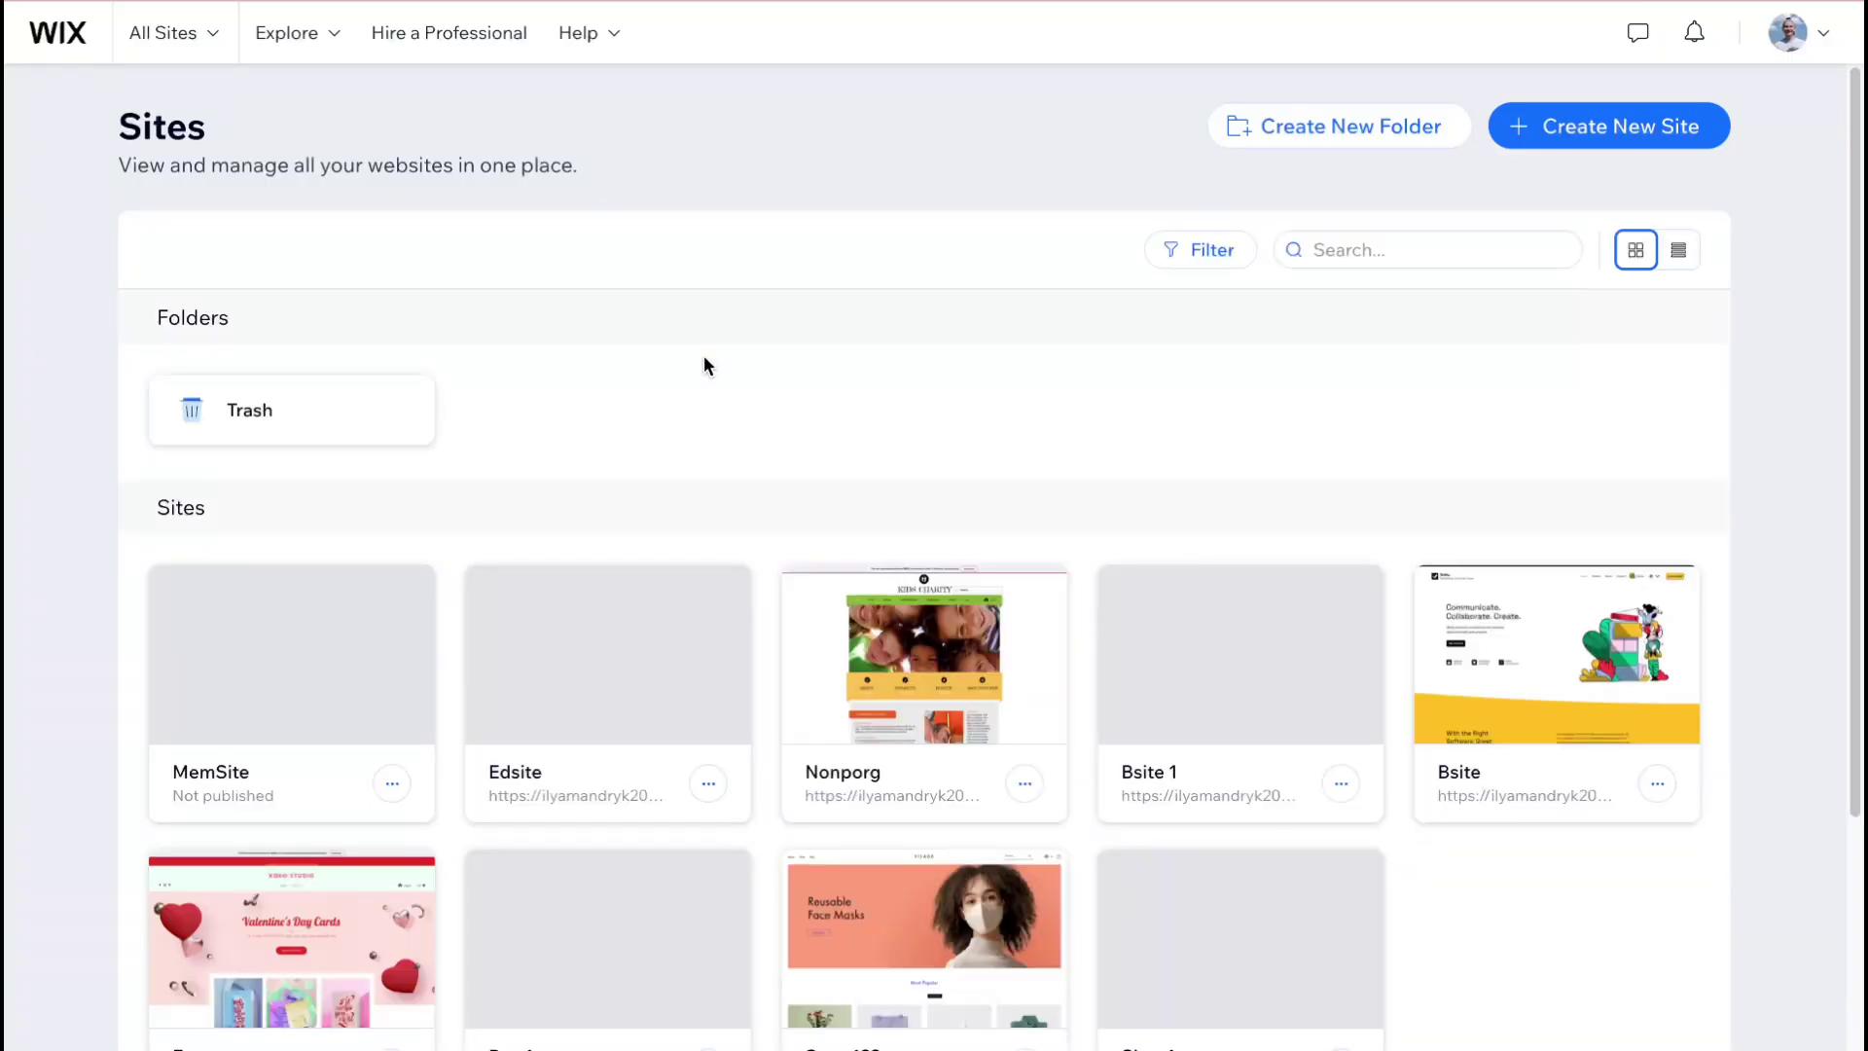
{"action": "mouse_move", "coordinate": [297, 670]}
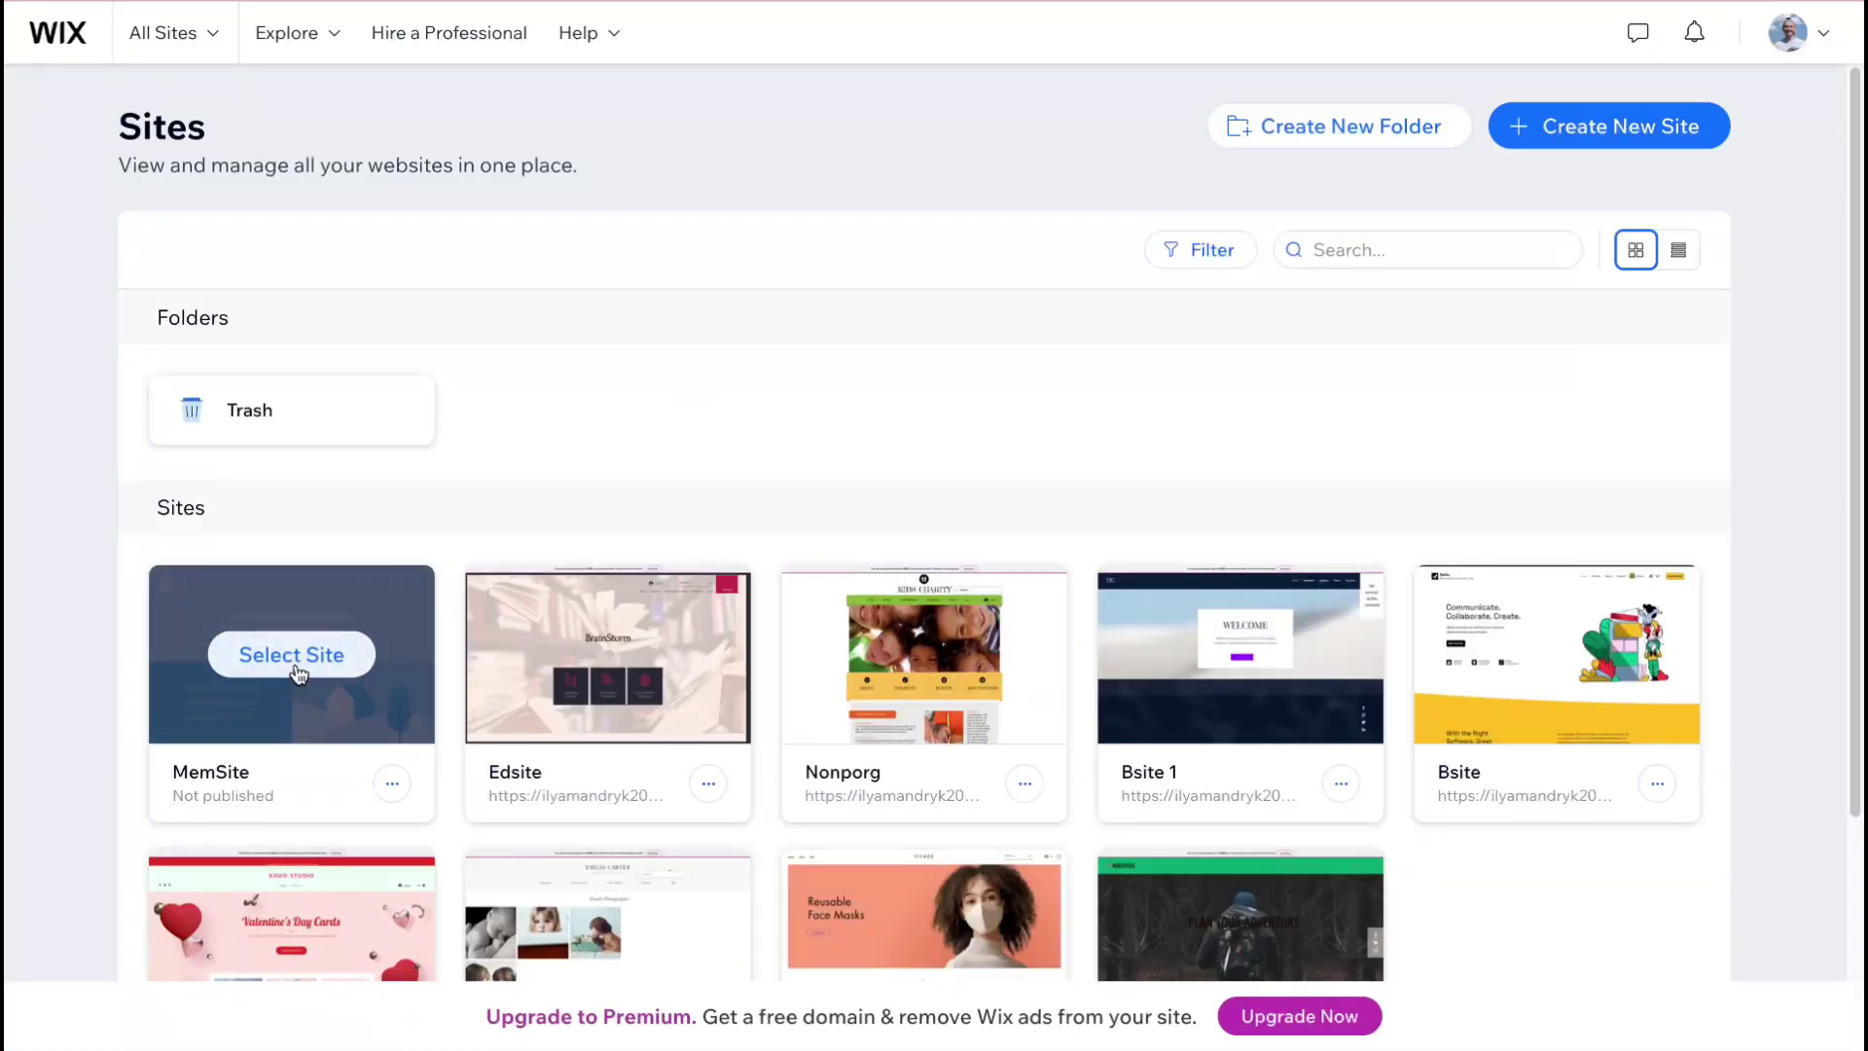
{"action": "left_click", "coordinate": [292, 655]}
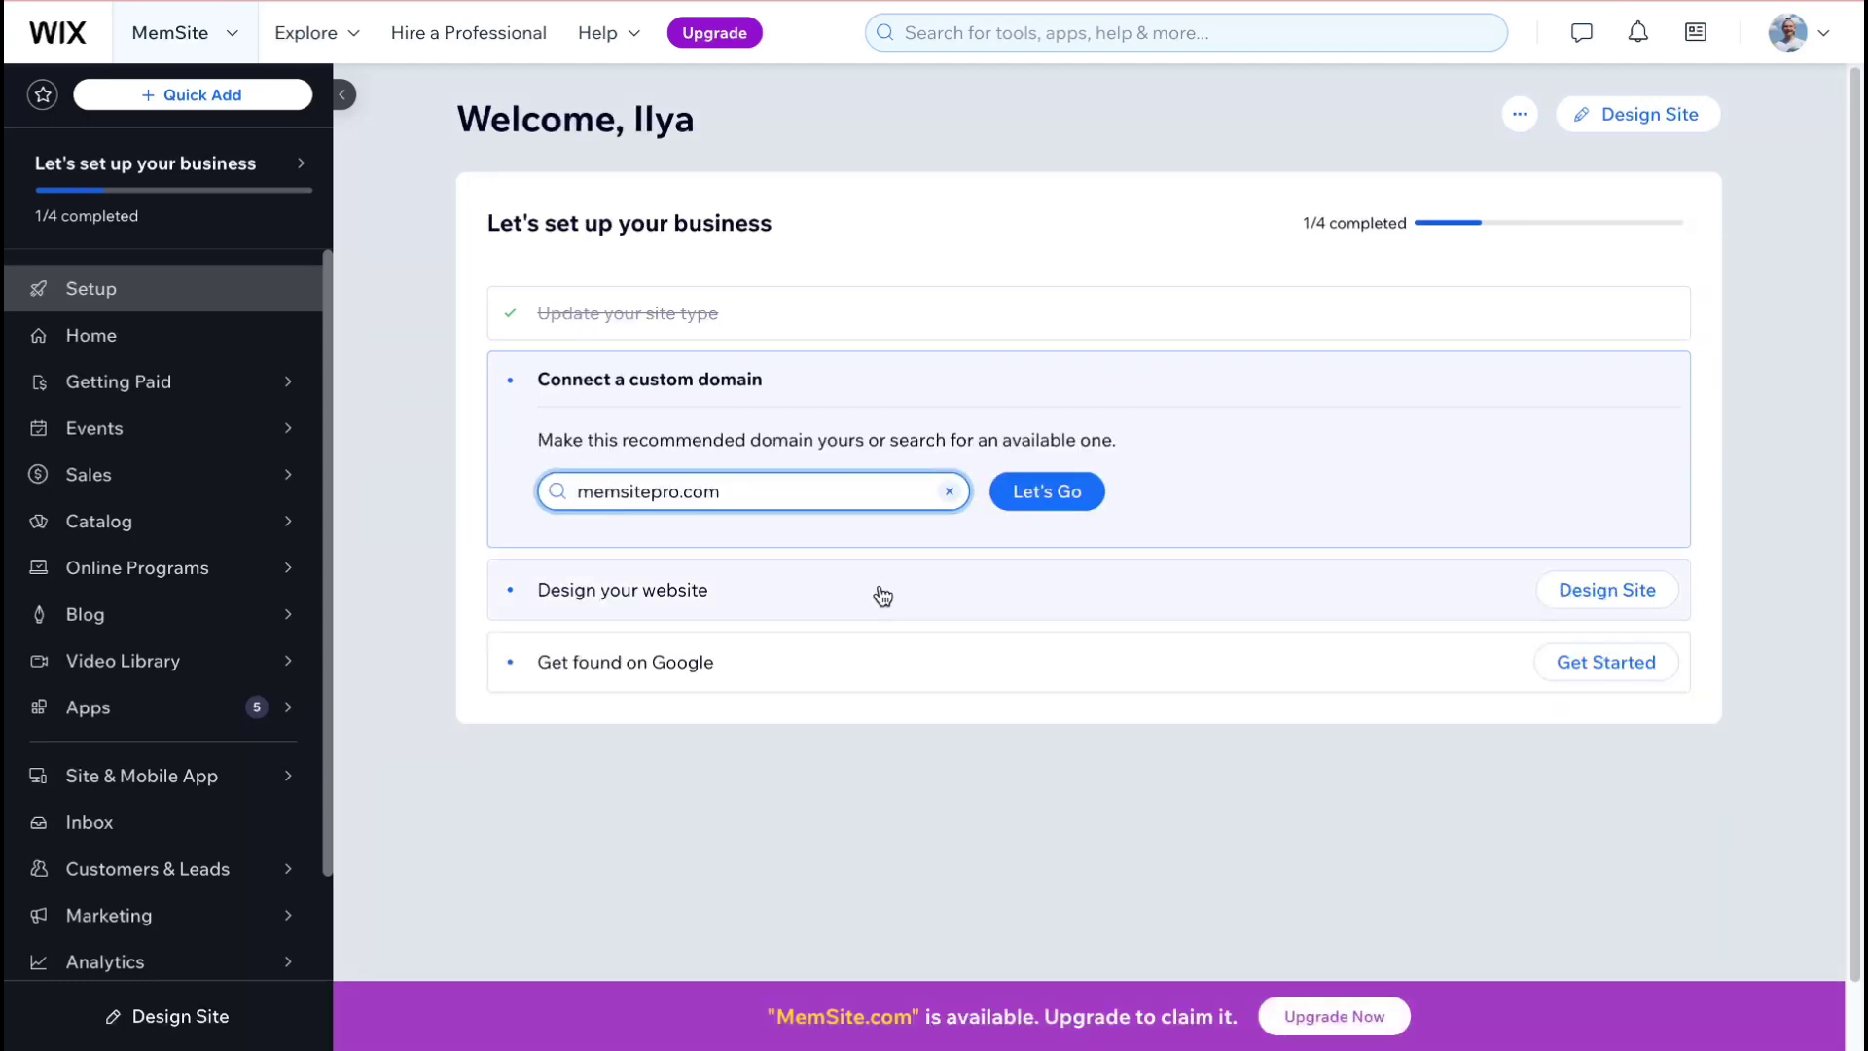
{"action": "left_click", "coordinate": [1635, 595]}
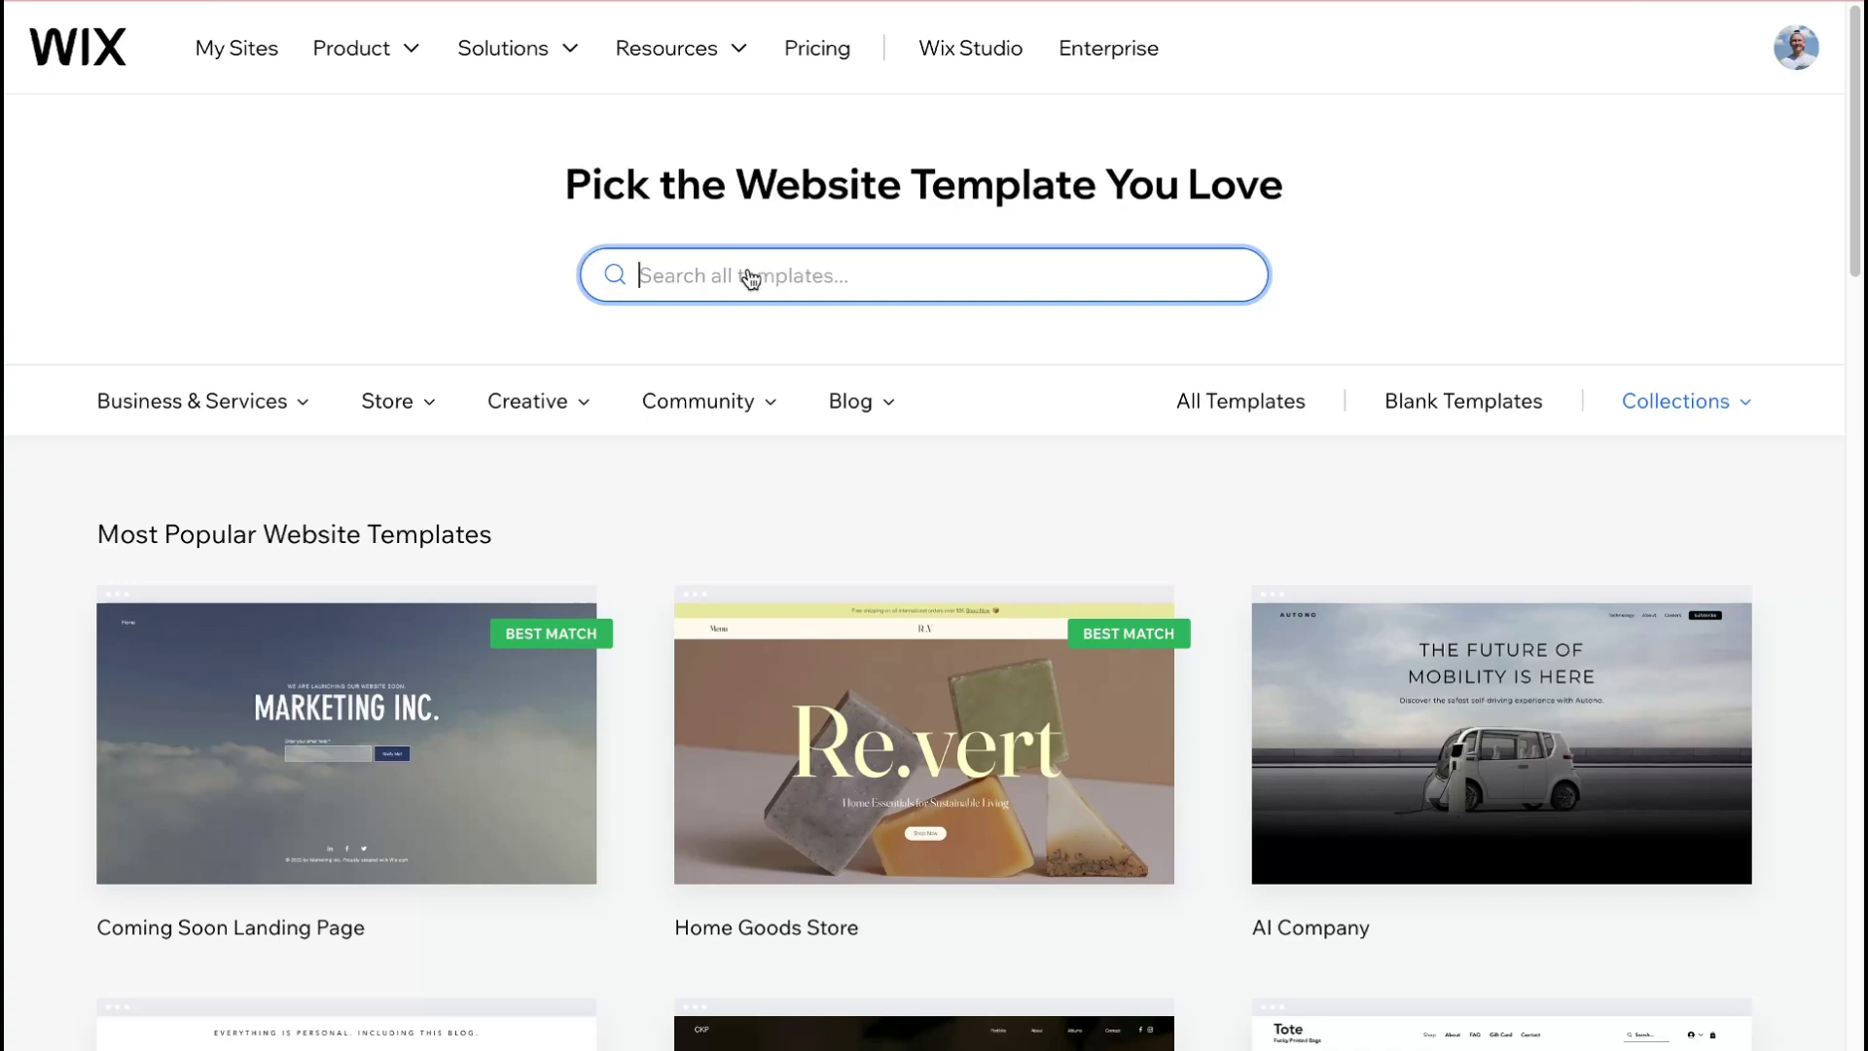
{"action": "type", "text": "online"}
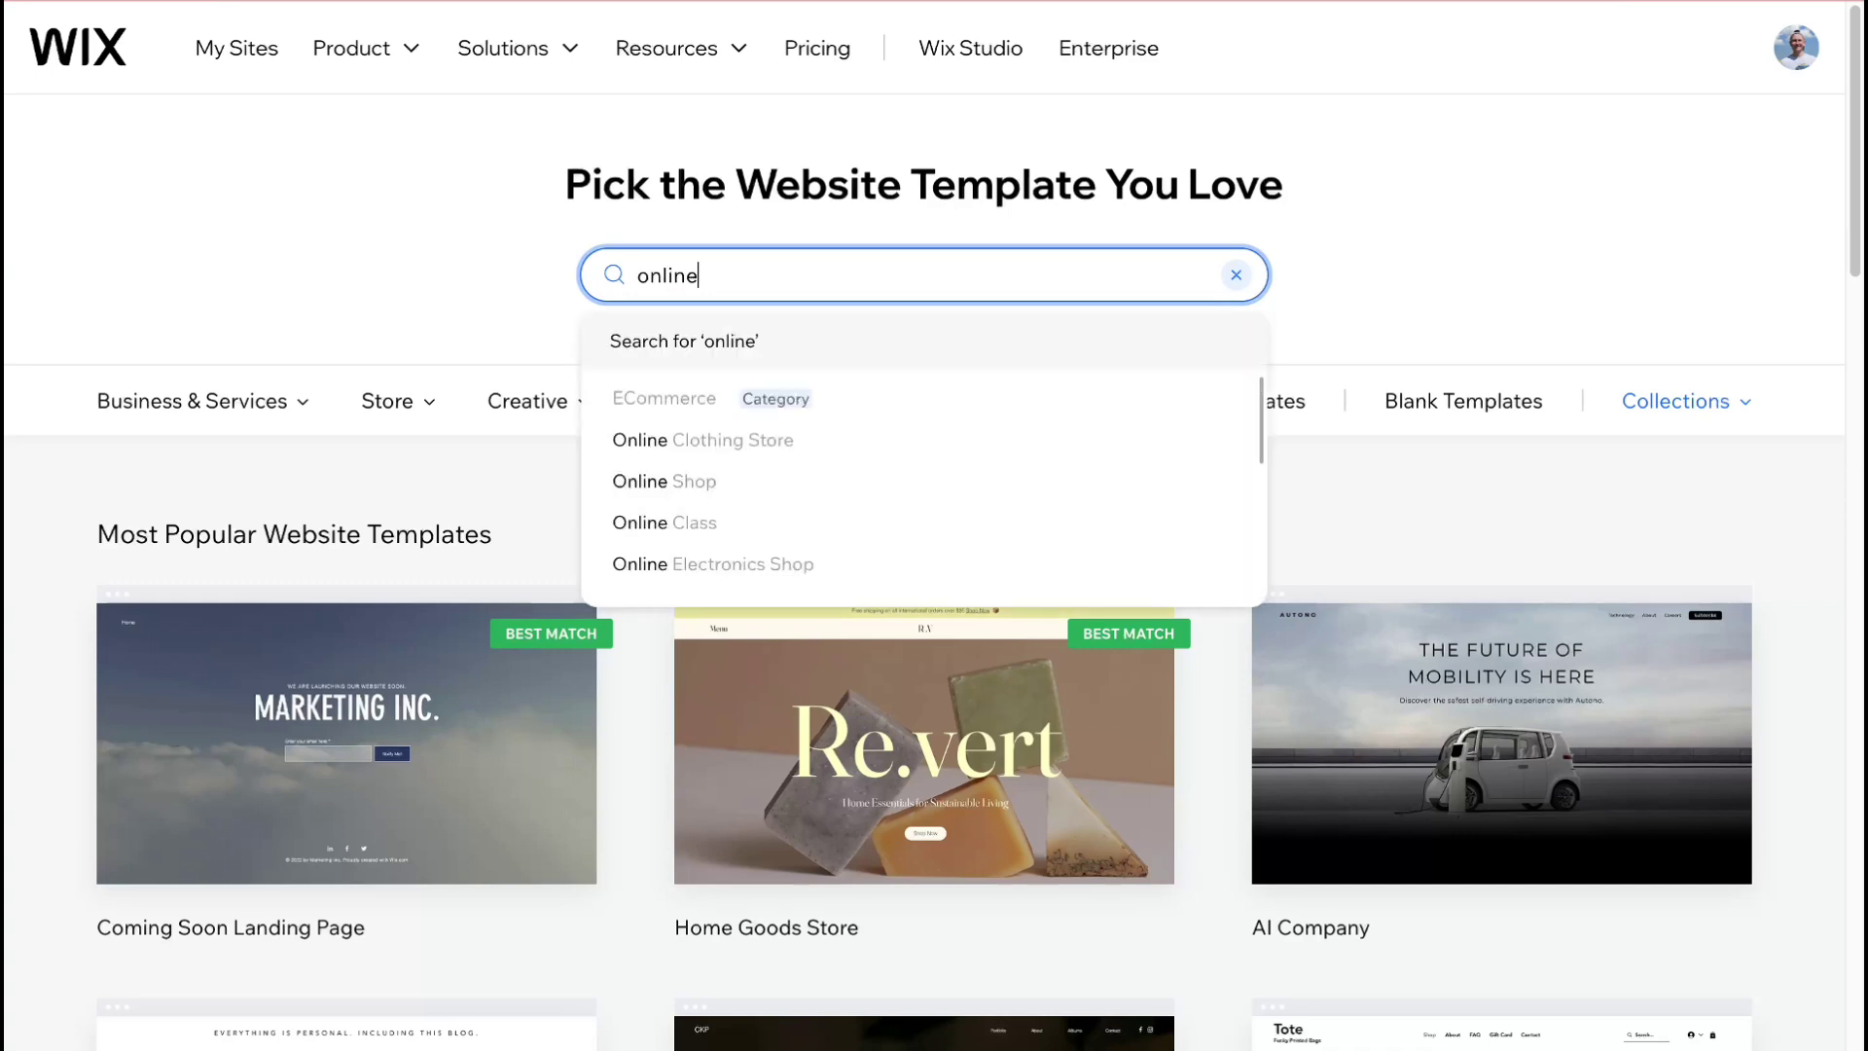
{"action": "key", "text": "BackSpace"}
{"action": "key", "text": "BackSpace"}
{"action": "key", "text": "BackSpace"}
{"action": "key", "text": "BackSpace"}
{"action": "key", "text": "BackSpace"}
{"action": "key", "text": "BackSpace"}
Search the website templates for "member" and choose the suggested Online Club search.
{"action": "type", "text": "me"}
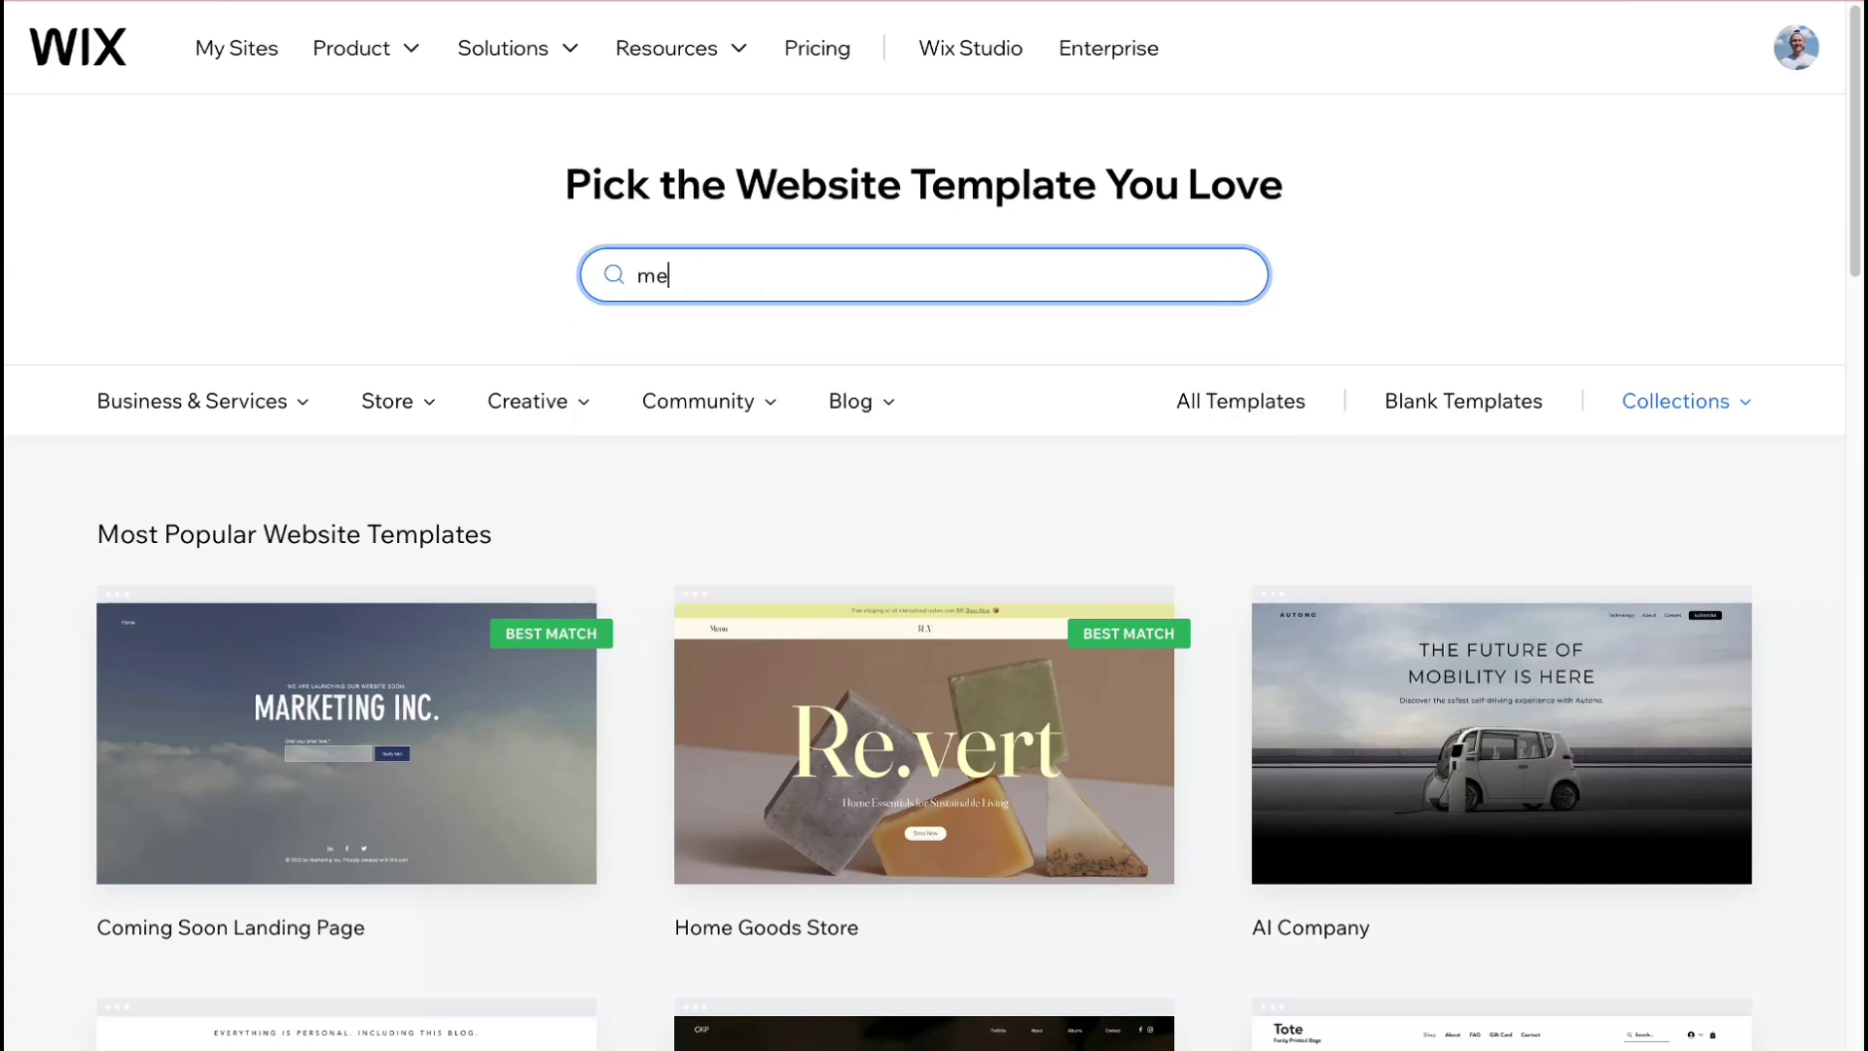
{"action": "type", "text": "mber"}
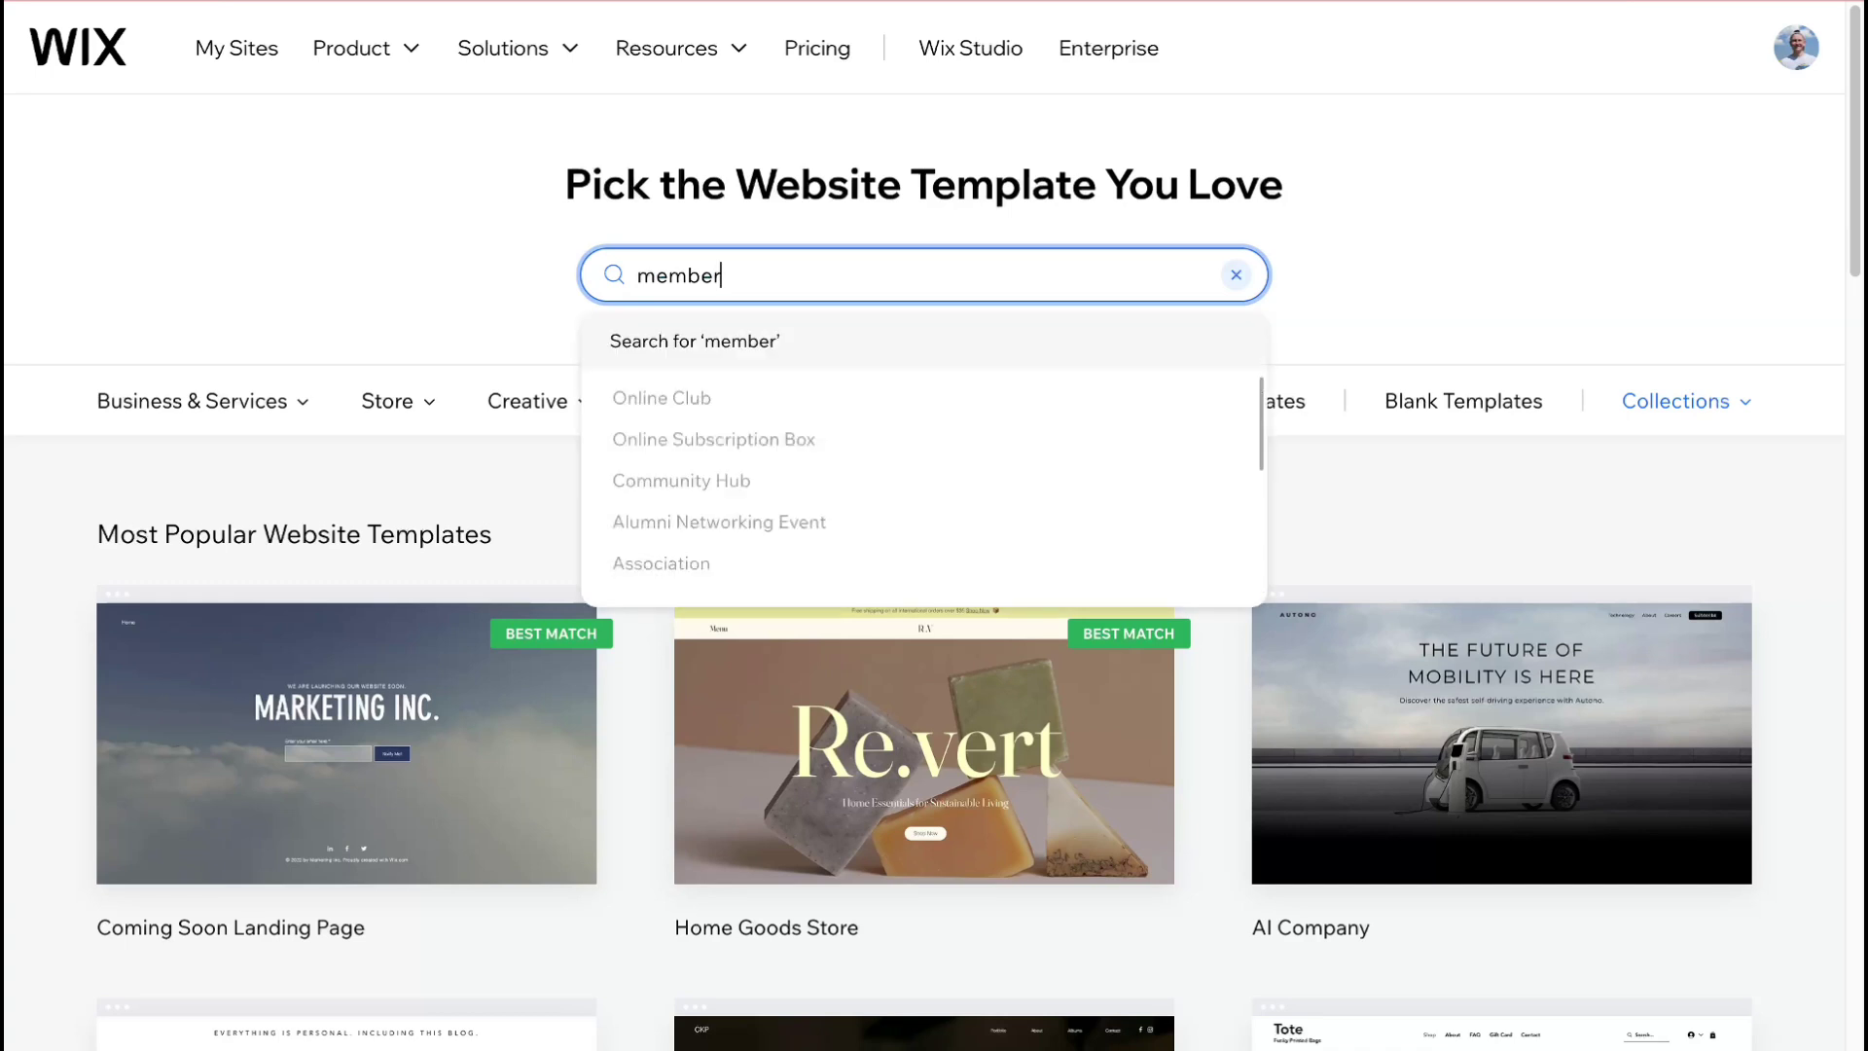
{"action": "left_click", "coordinate": [697, 399]}
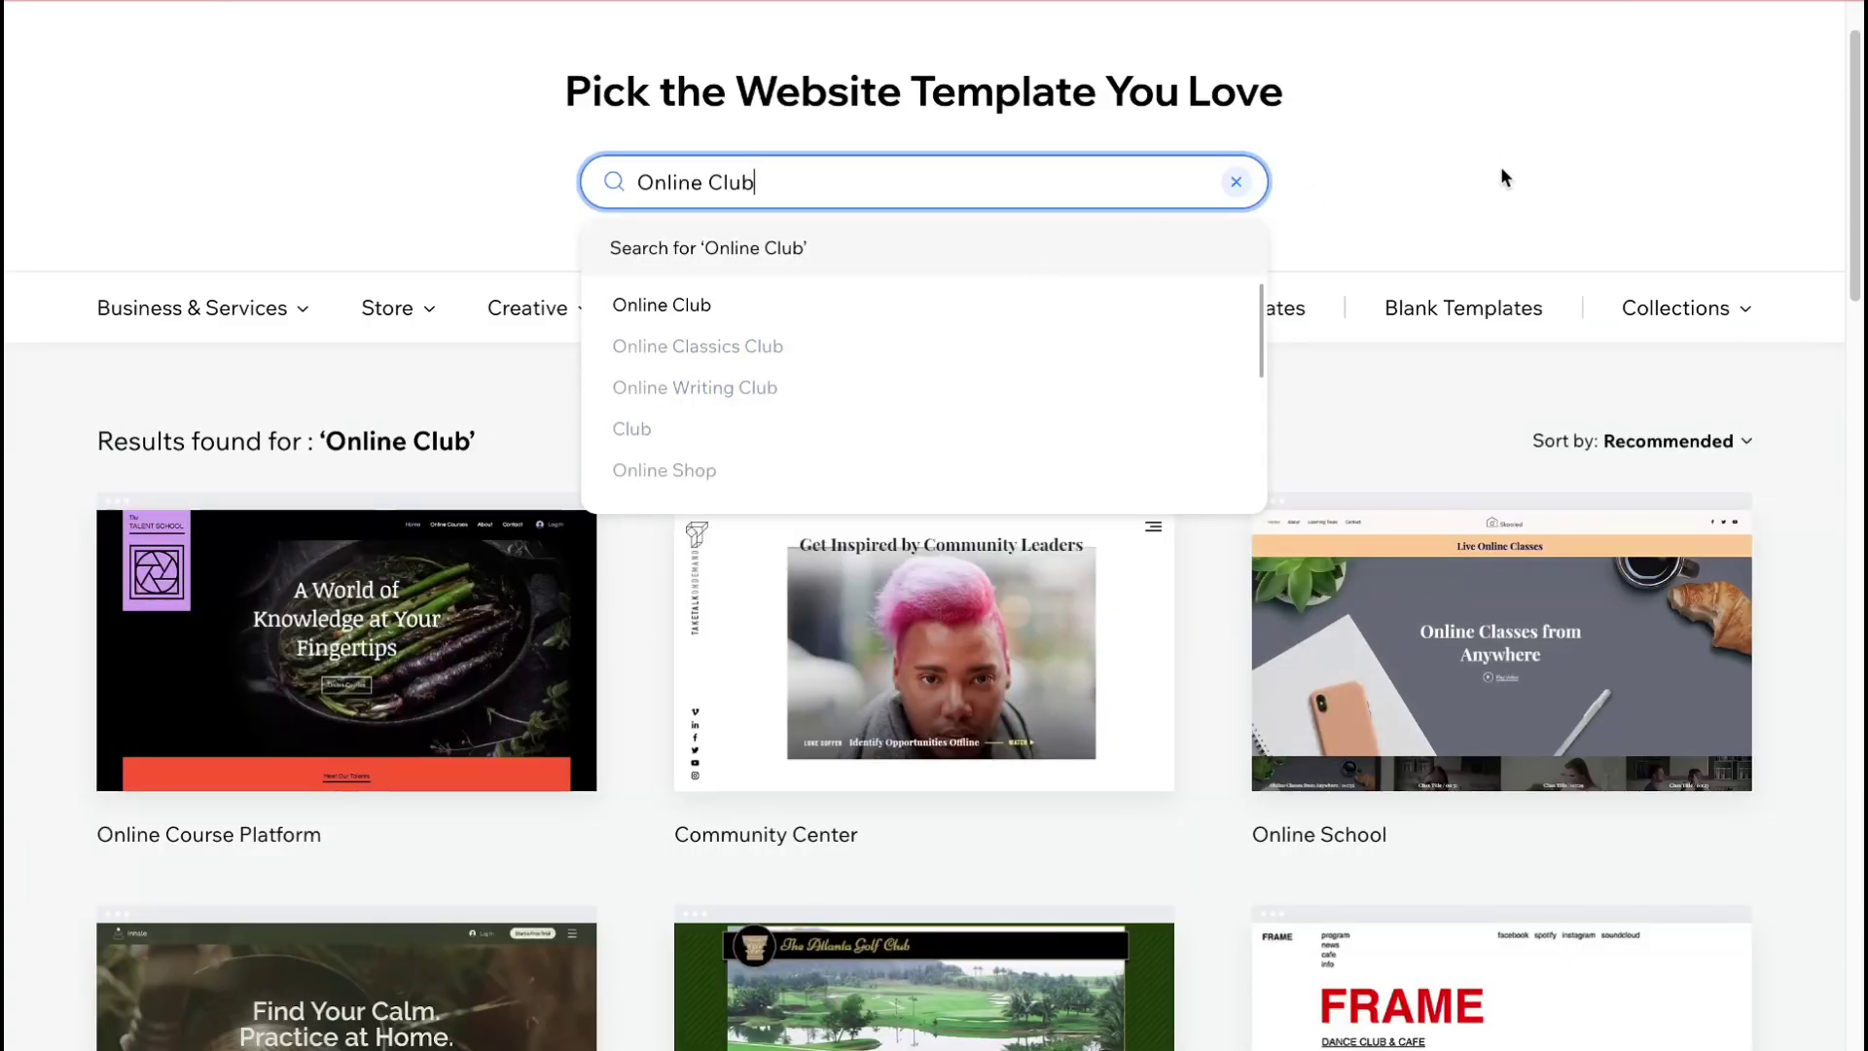
{"action": "left_click", "coordinate": [1504, 173]}
Browse both result pages of Online Club templates for a suitable membership site design.
{"action": "scroll", "coordinate": [1577, 243], "scroll_direction": "down", "scroll_amount": 3}
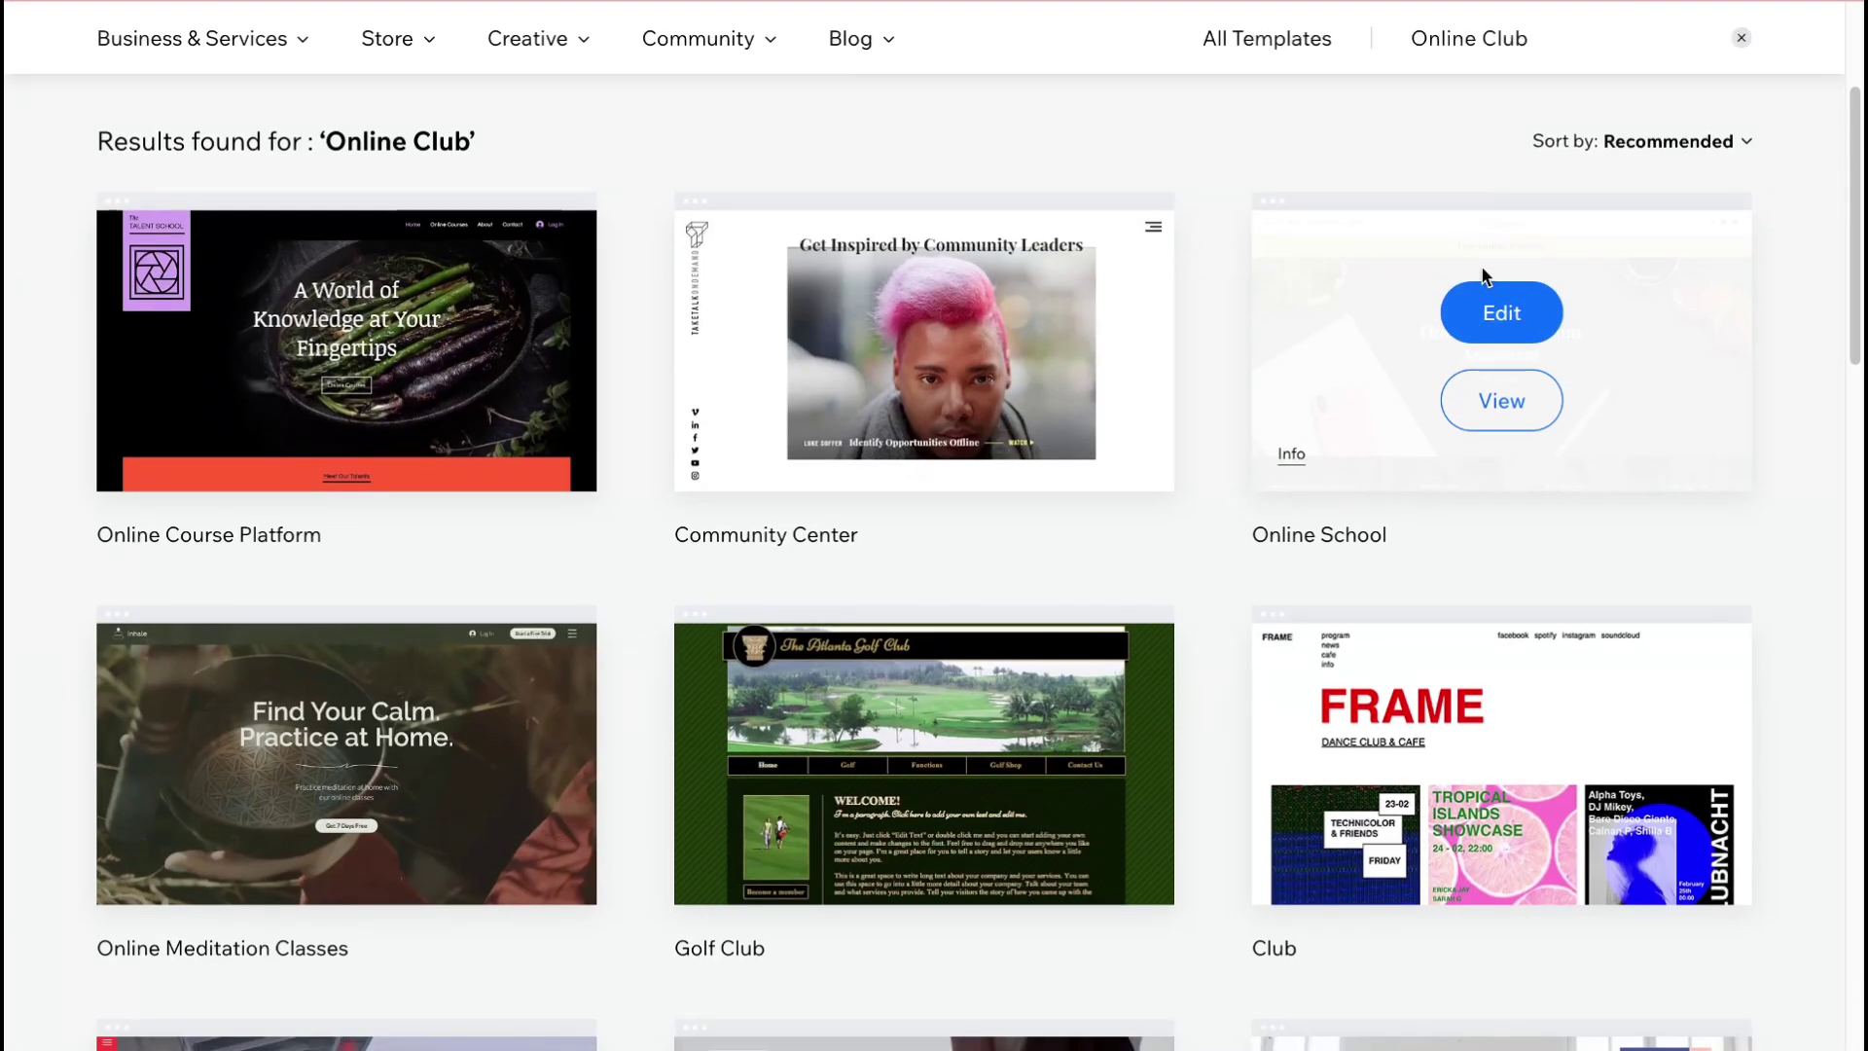
{"action": "scroll", "coordinate": [1110, 317], "scroll_direction": "down", "scroll_amount": 6}
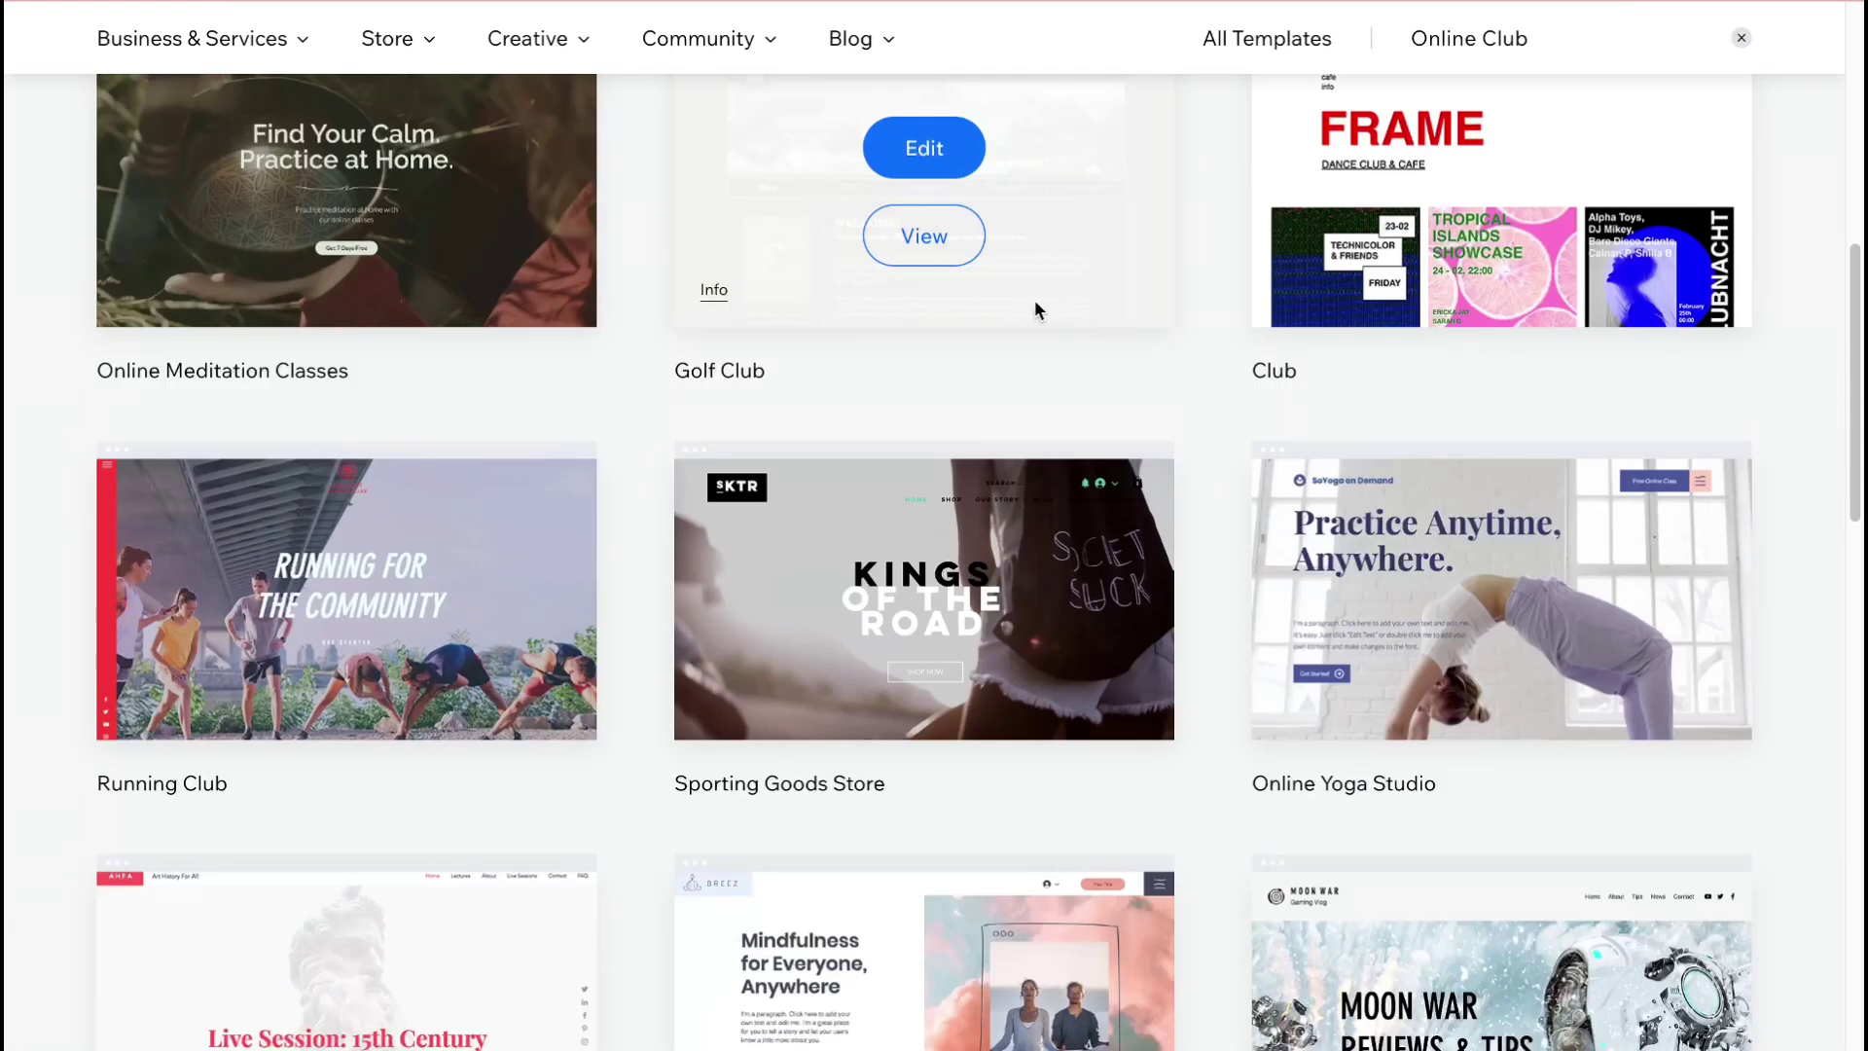
{"action": "scroll", "coordinate": [1035, 306], "scroll_direction": "down", "scroll_amount": 3}
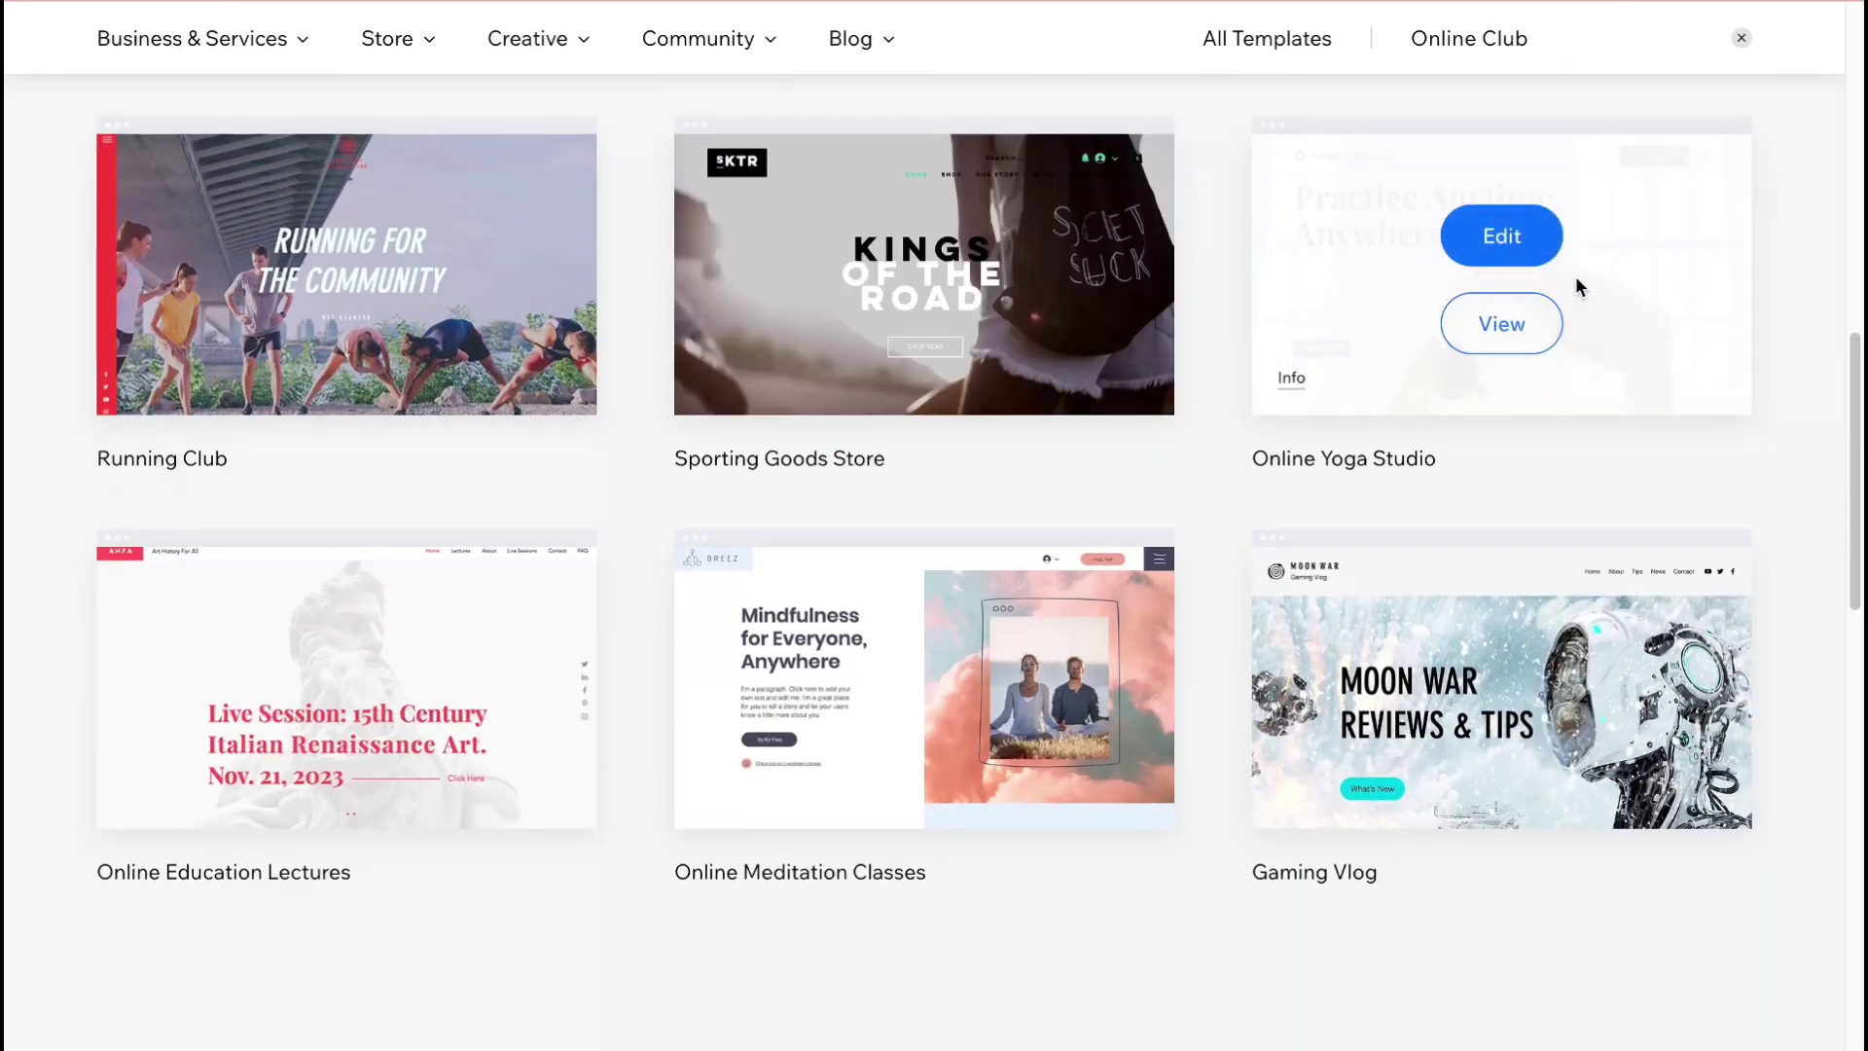
{"action": "mouse_move", "coordinate": [326, 333]}
{"action": "scroll", "coordinate": [675, 379], "scroll_direction": "down", "scroll_amount": 2}
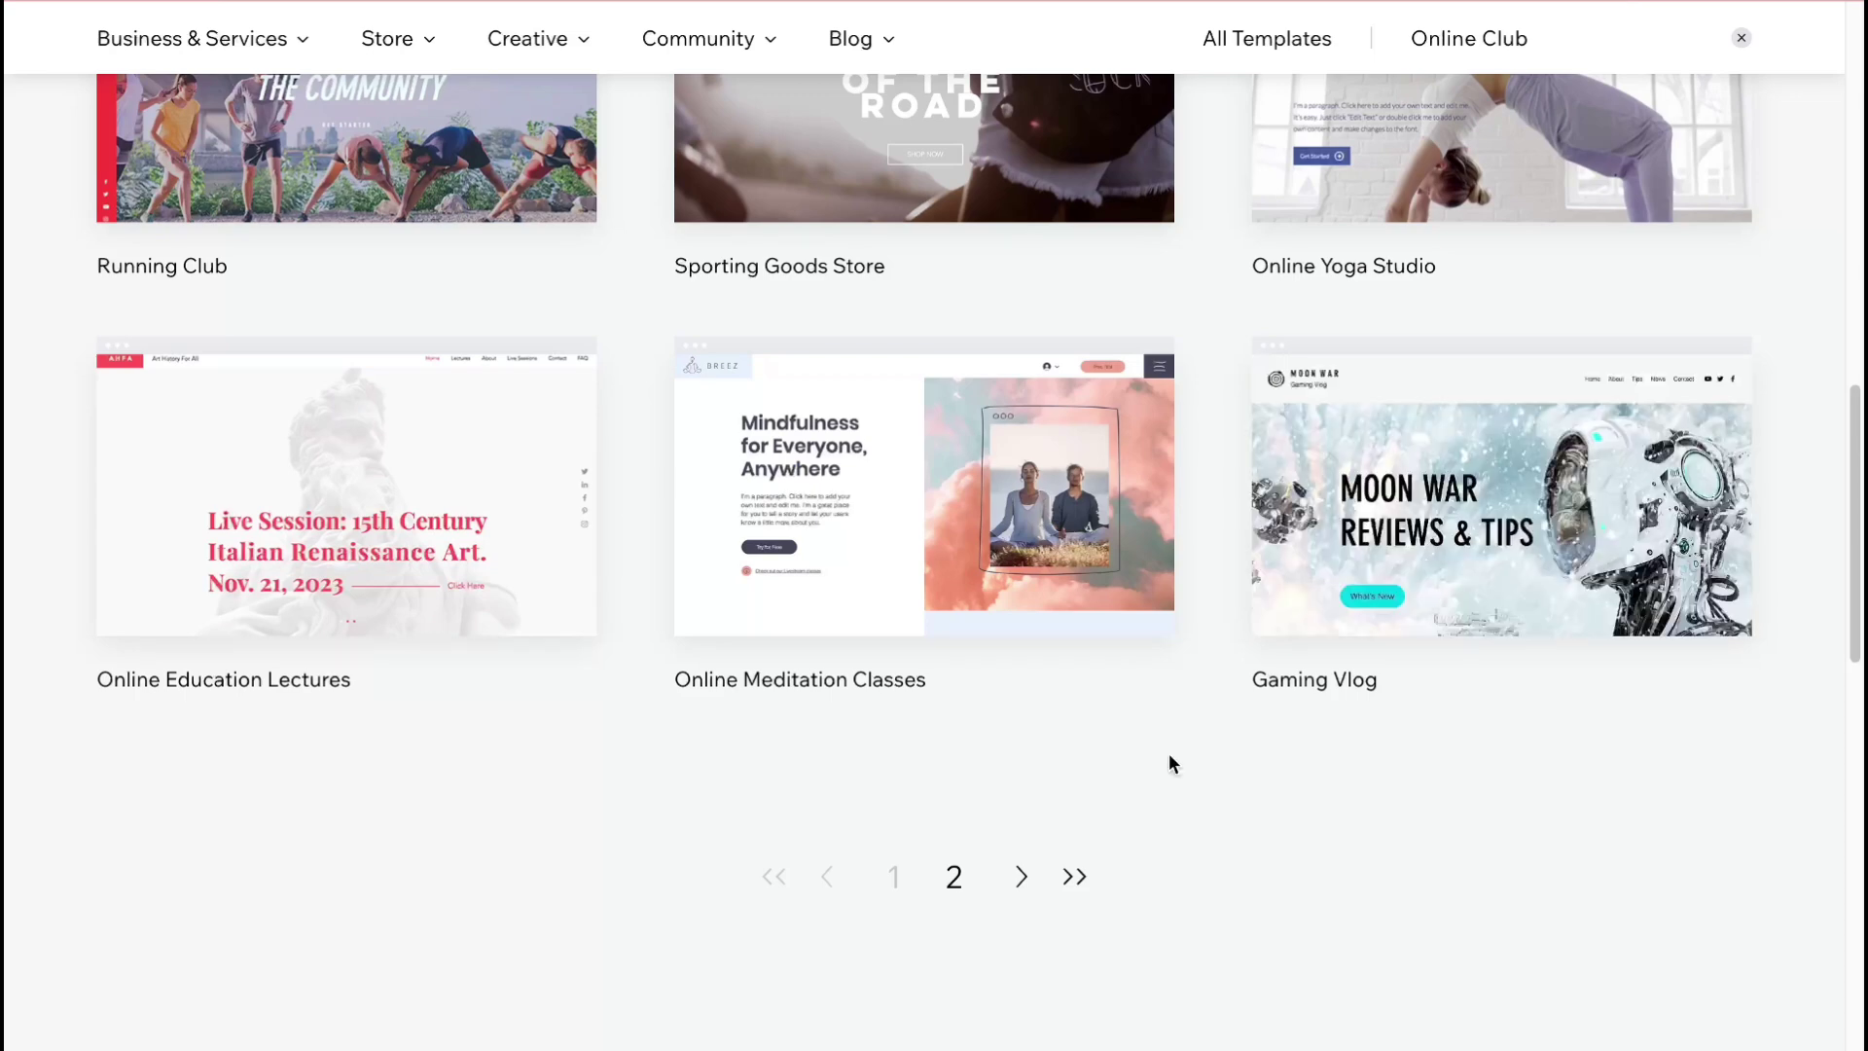
{"action": "left_click", "coordinate": [950, 877]}
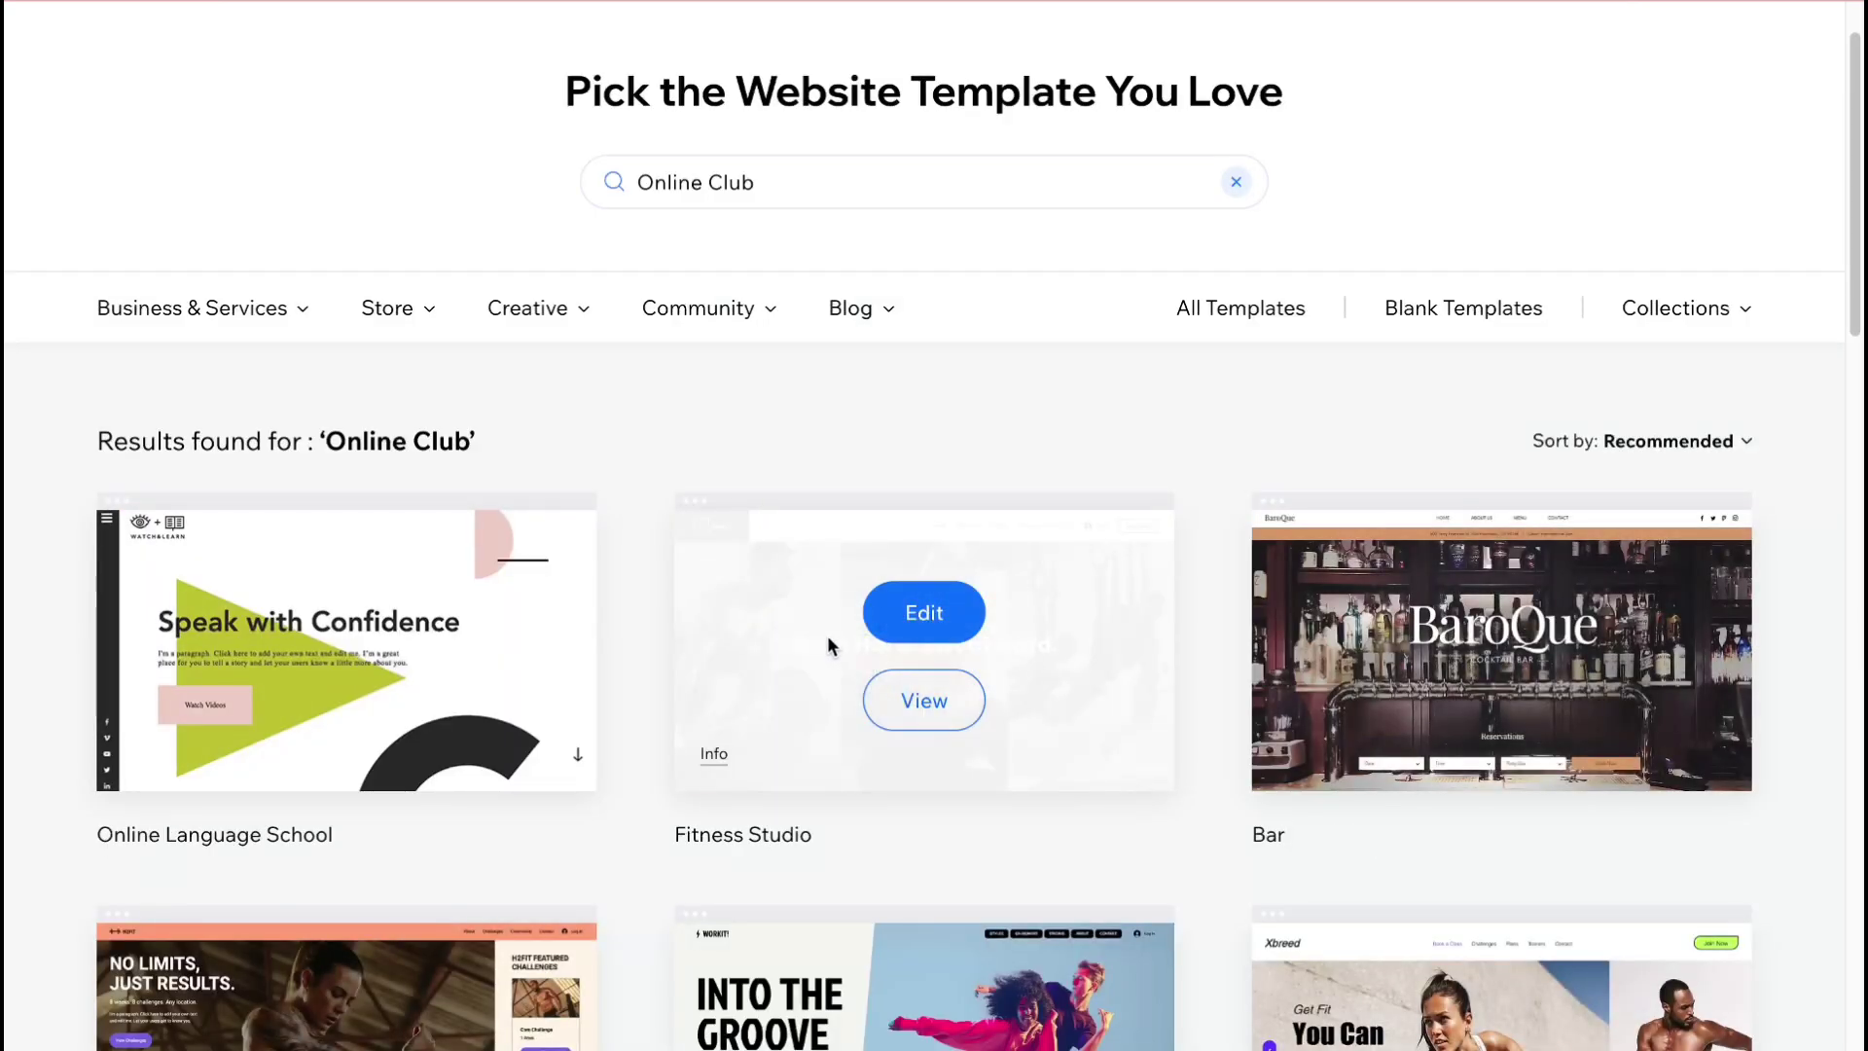
{"action": "scroll", "coordinate": [827, 634], "scroll_direction": "down", "scroll_amount": 8}
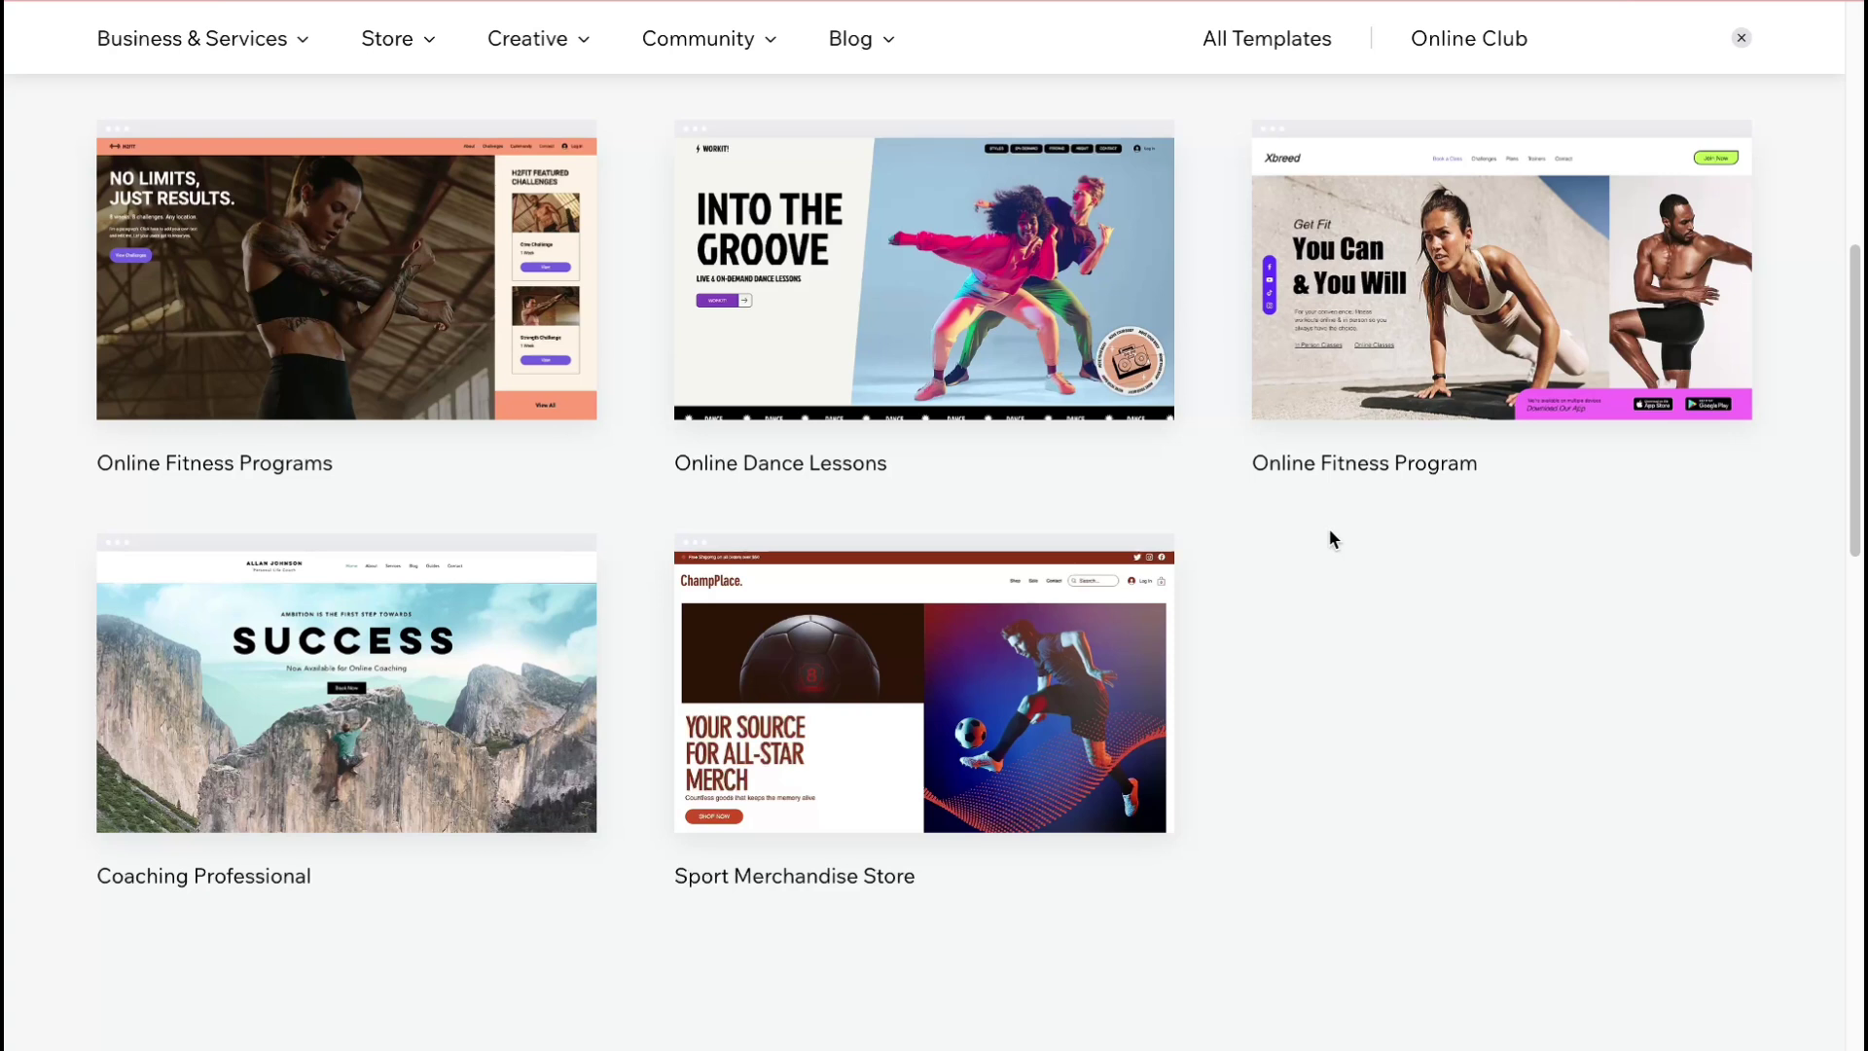
{"action": "scroll", "coordinate": [1147, 639], "scroll_direction": "up", "scroll_amount": 8}
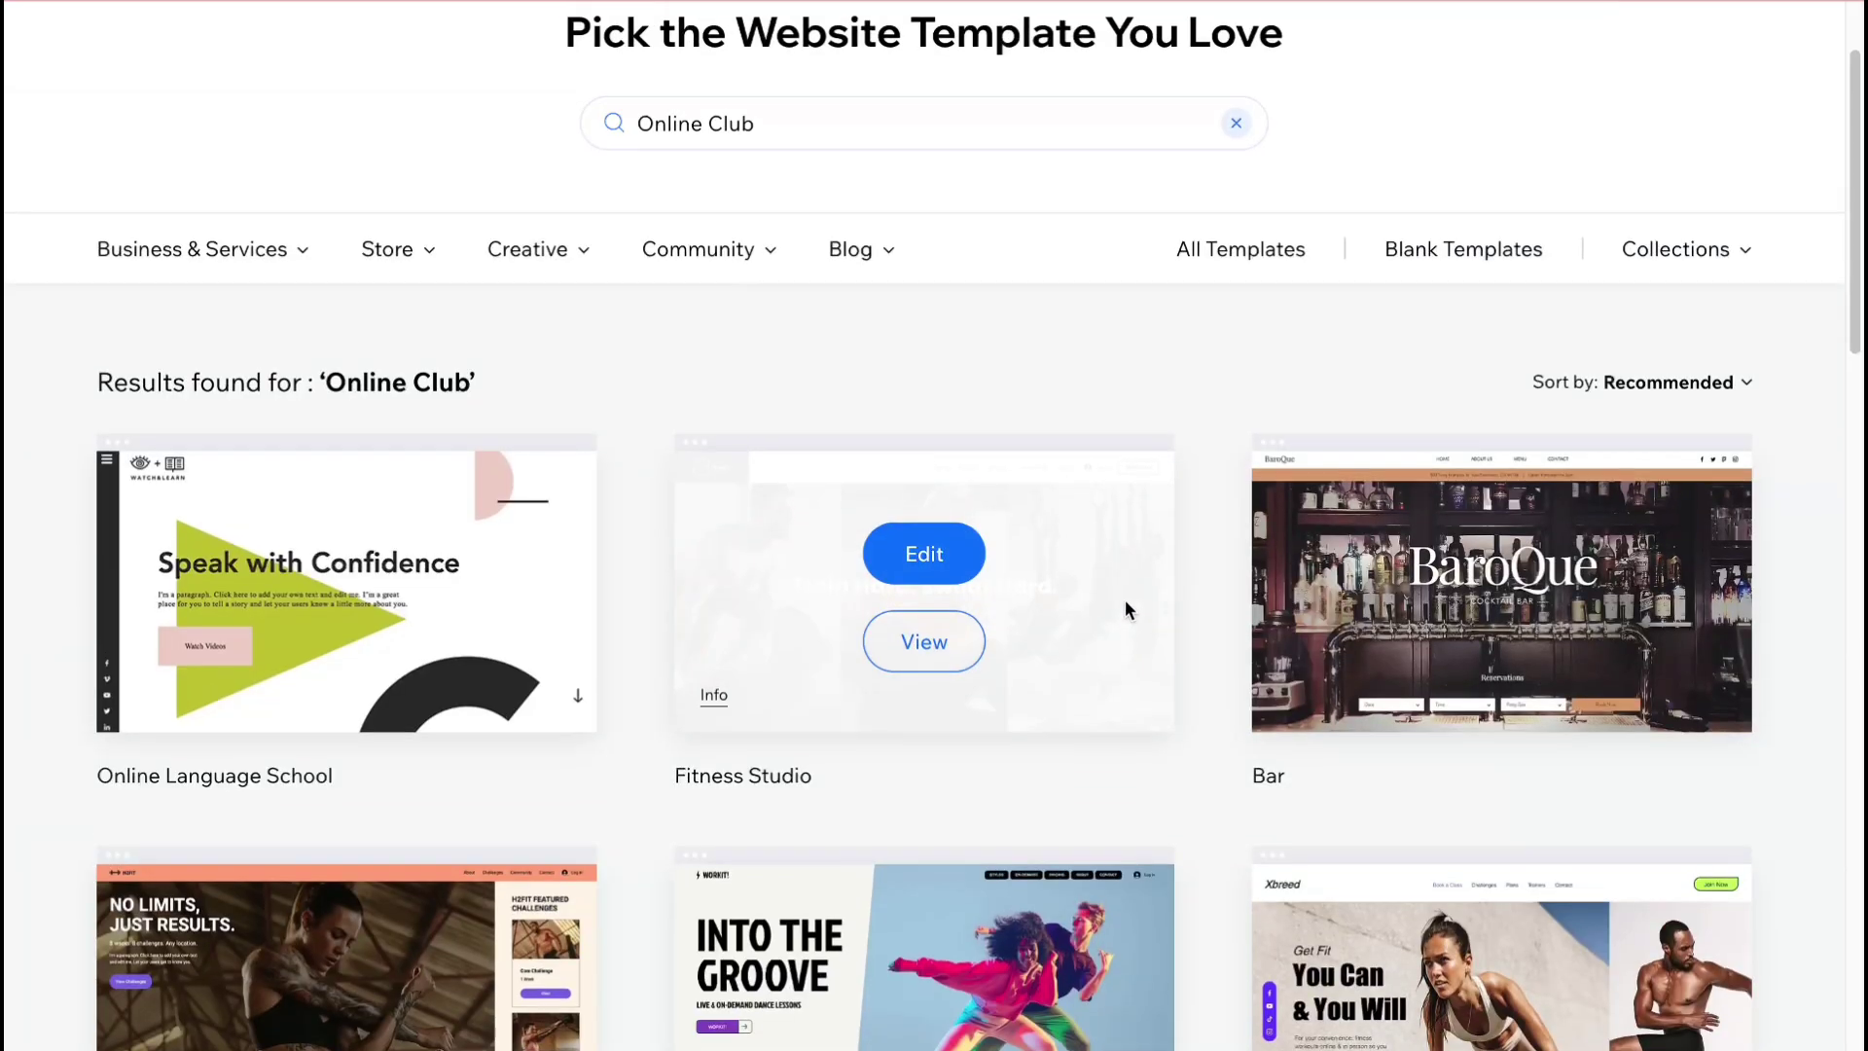
{"action": "scroll", "coordinate": [1133, 611], "scroll_direction": "up", "scroll_amount": 1}
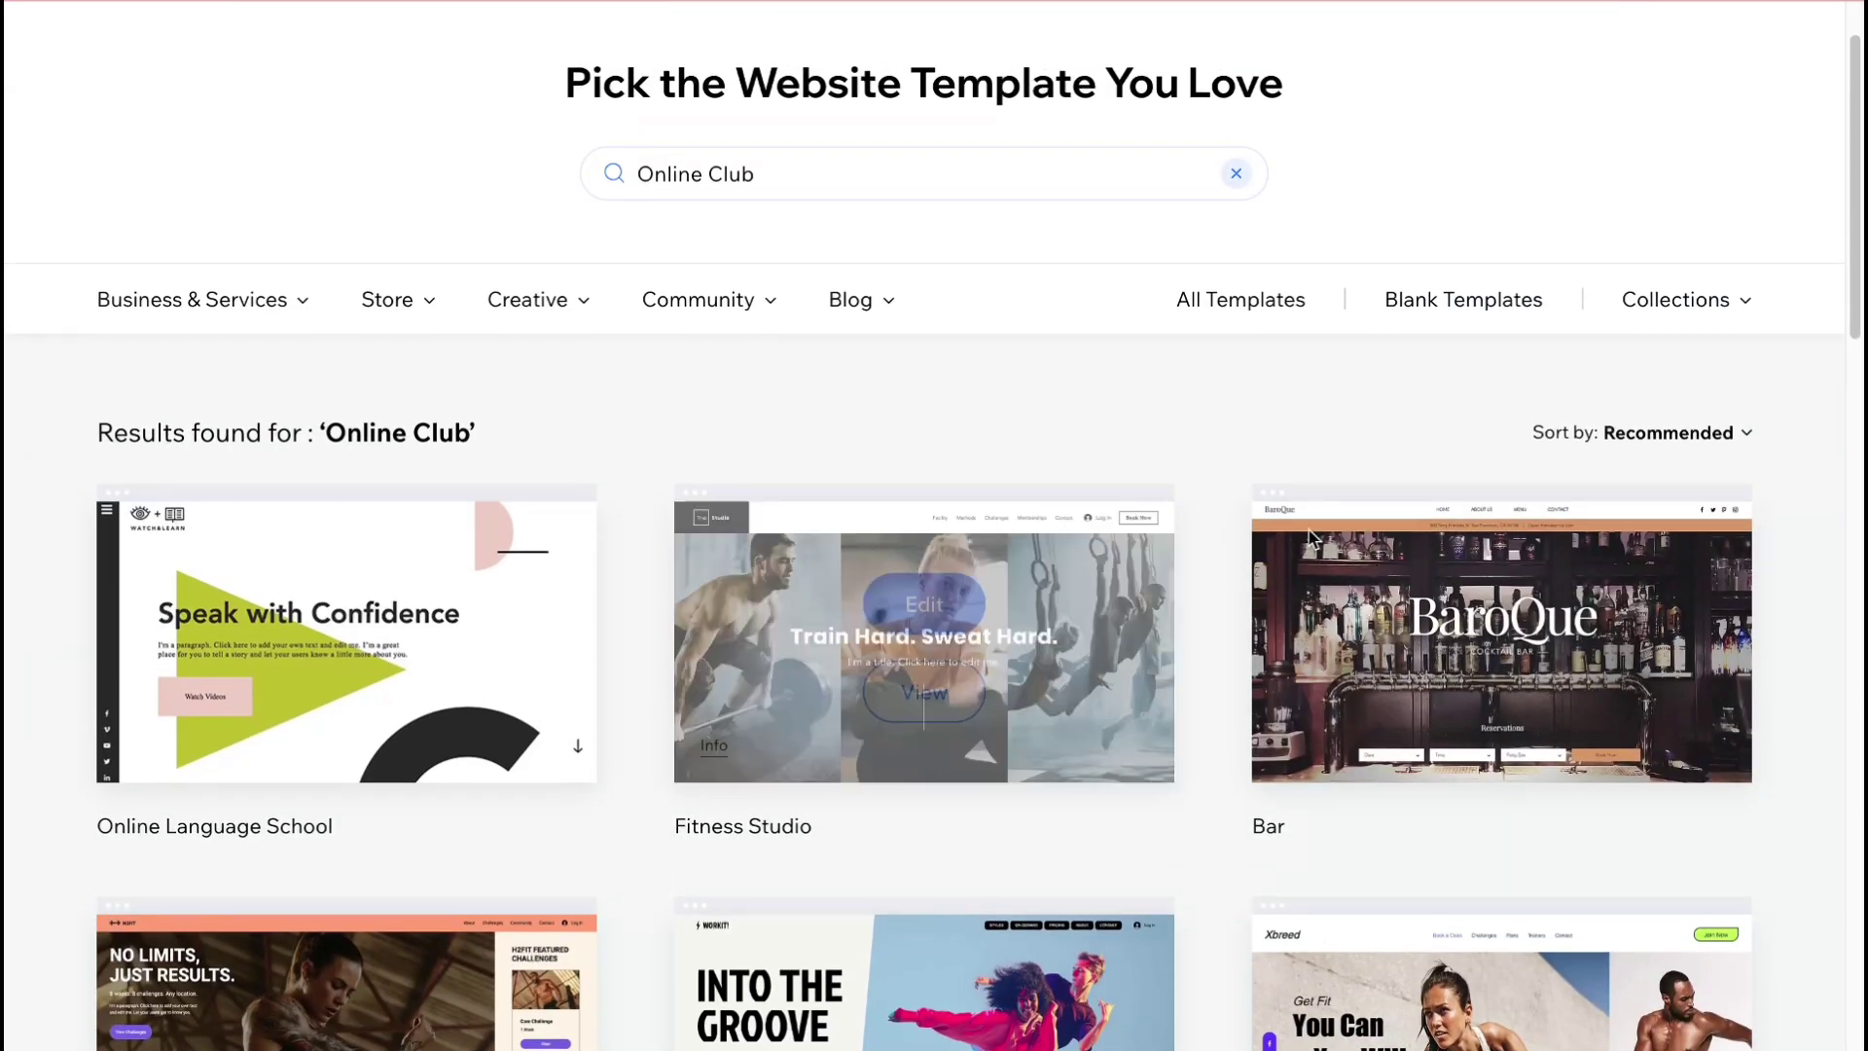
Look through the blank website templates and return to the Online Club results.
{"action": "left_click", "coordinate": [1452, 308]}
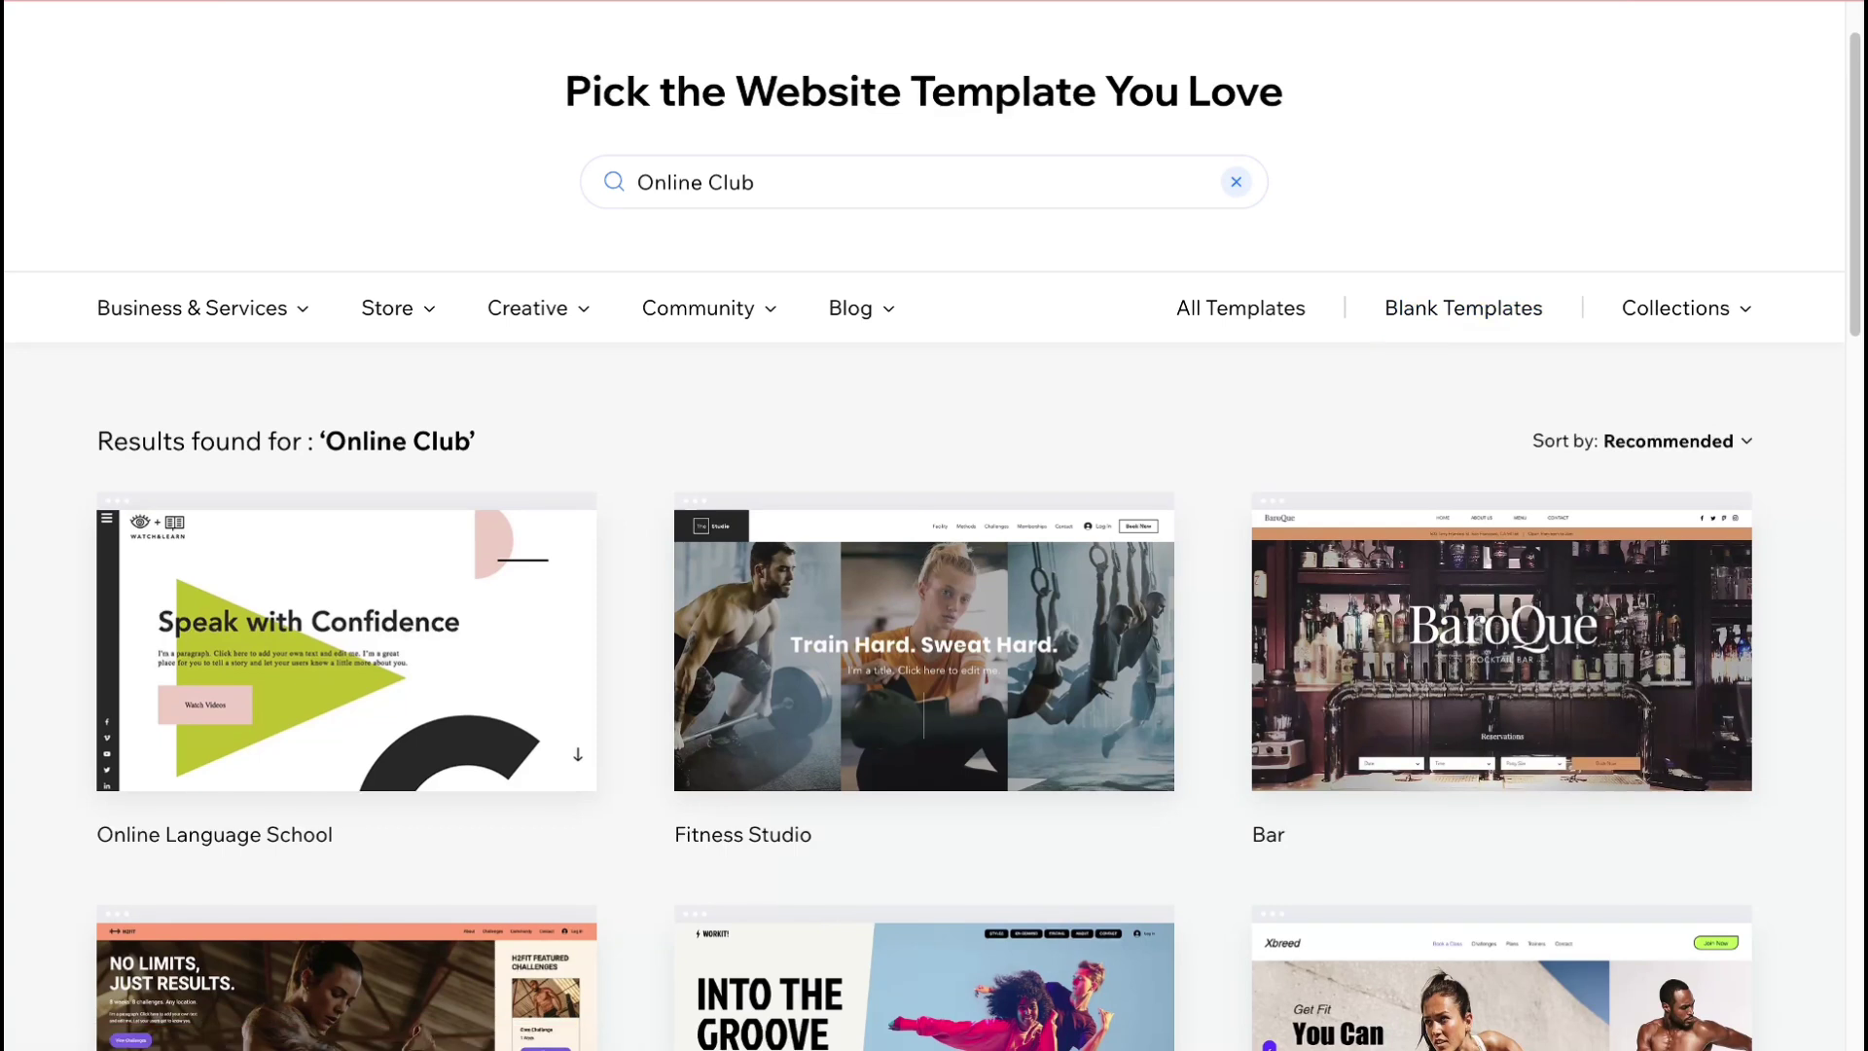
{"action": "scroll", "coordinate": [697, 536], "scroll_direction": "down", "scroll_amount": 10}
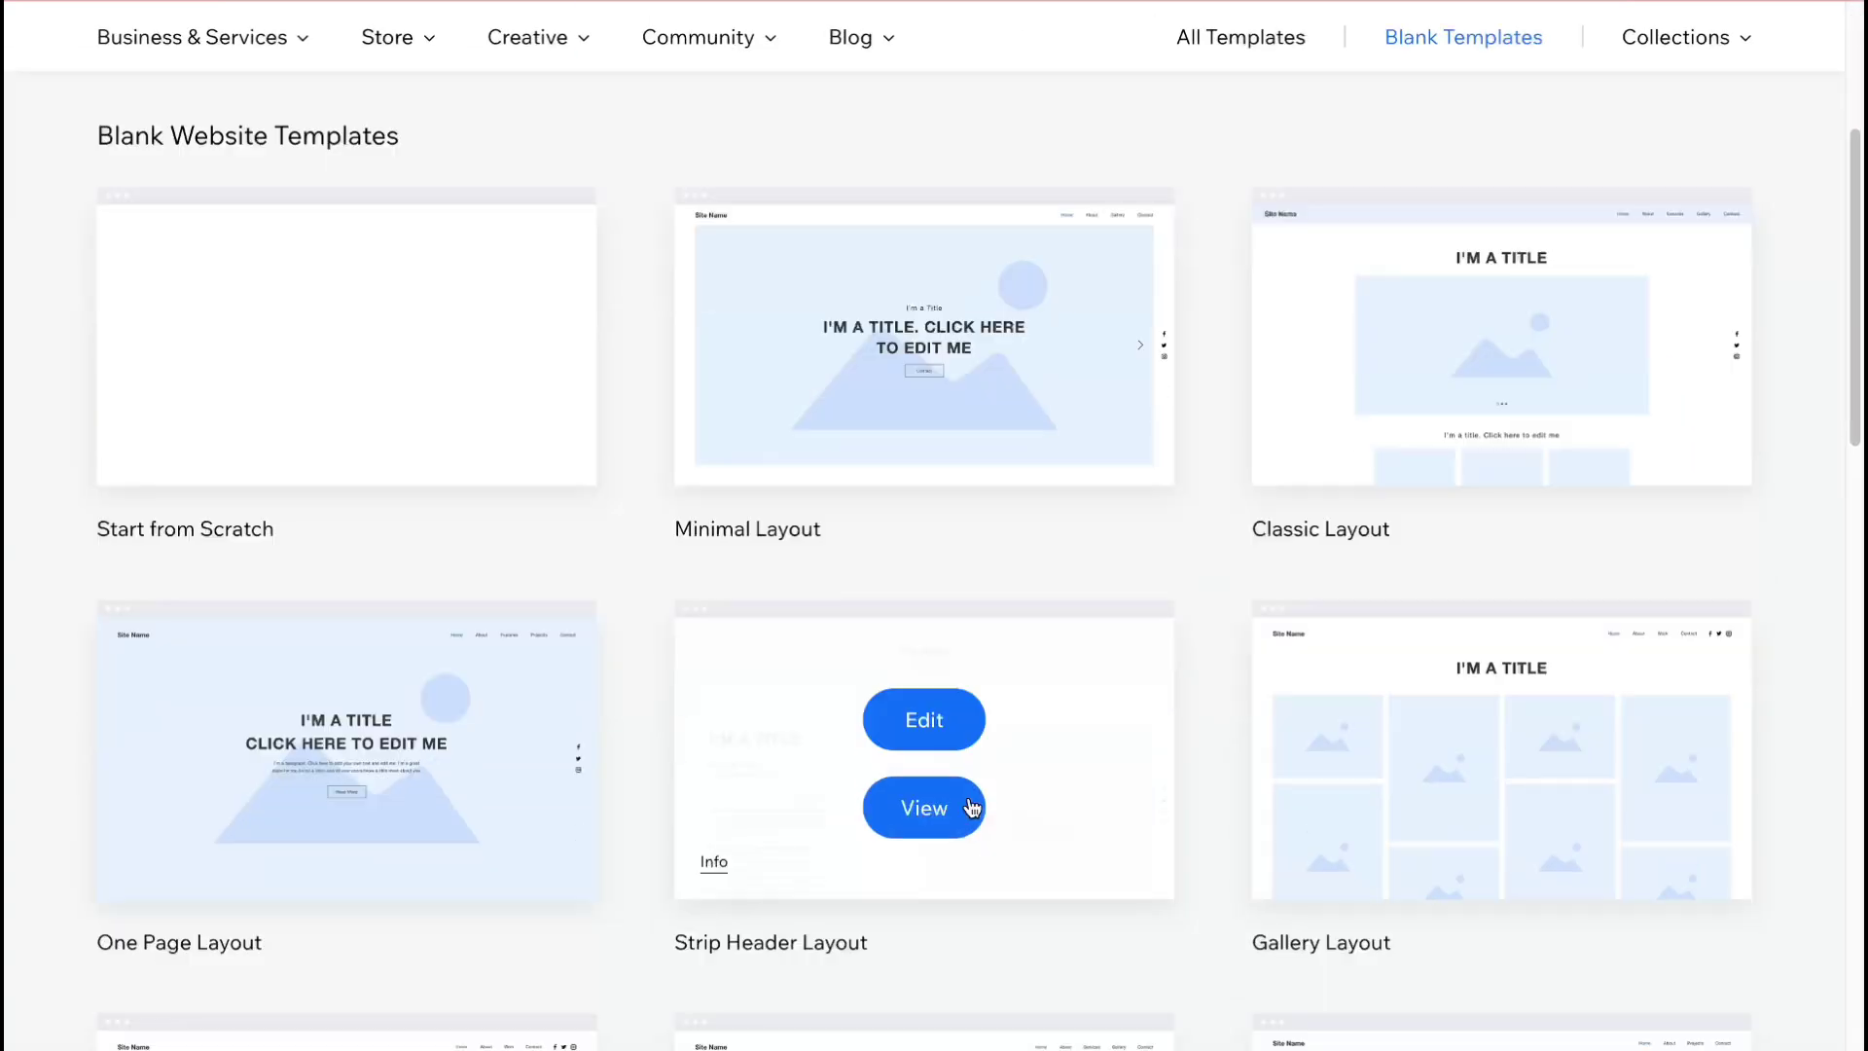
{"action": "key", "text": "alt+Left"}
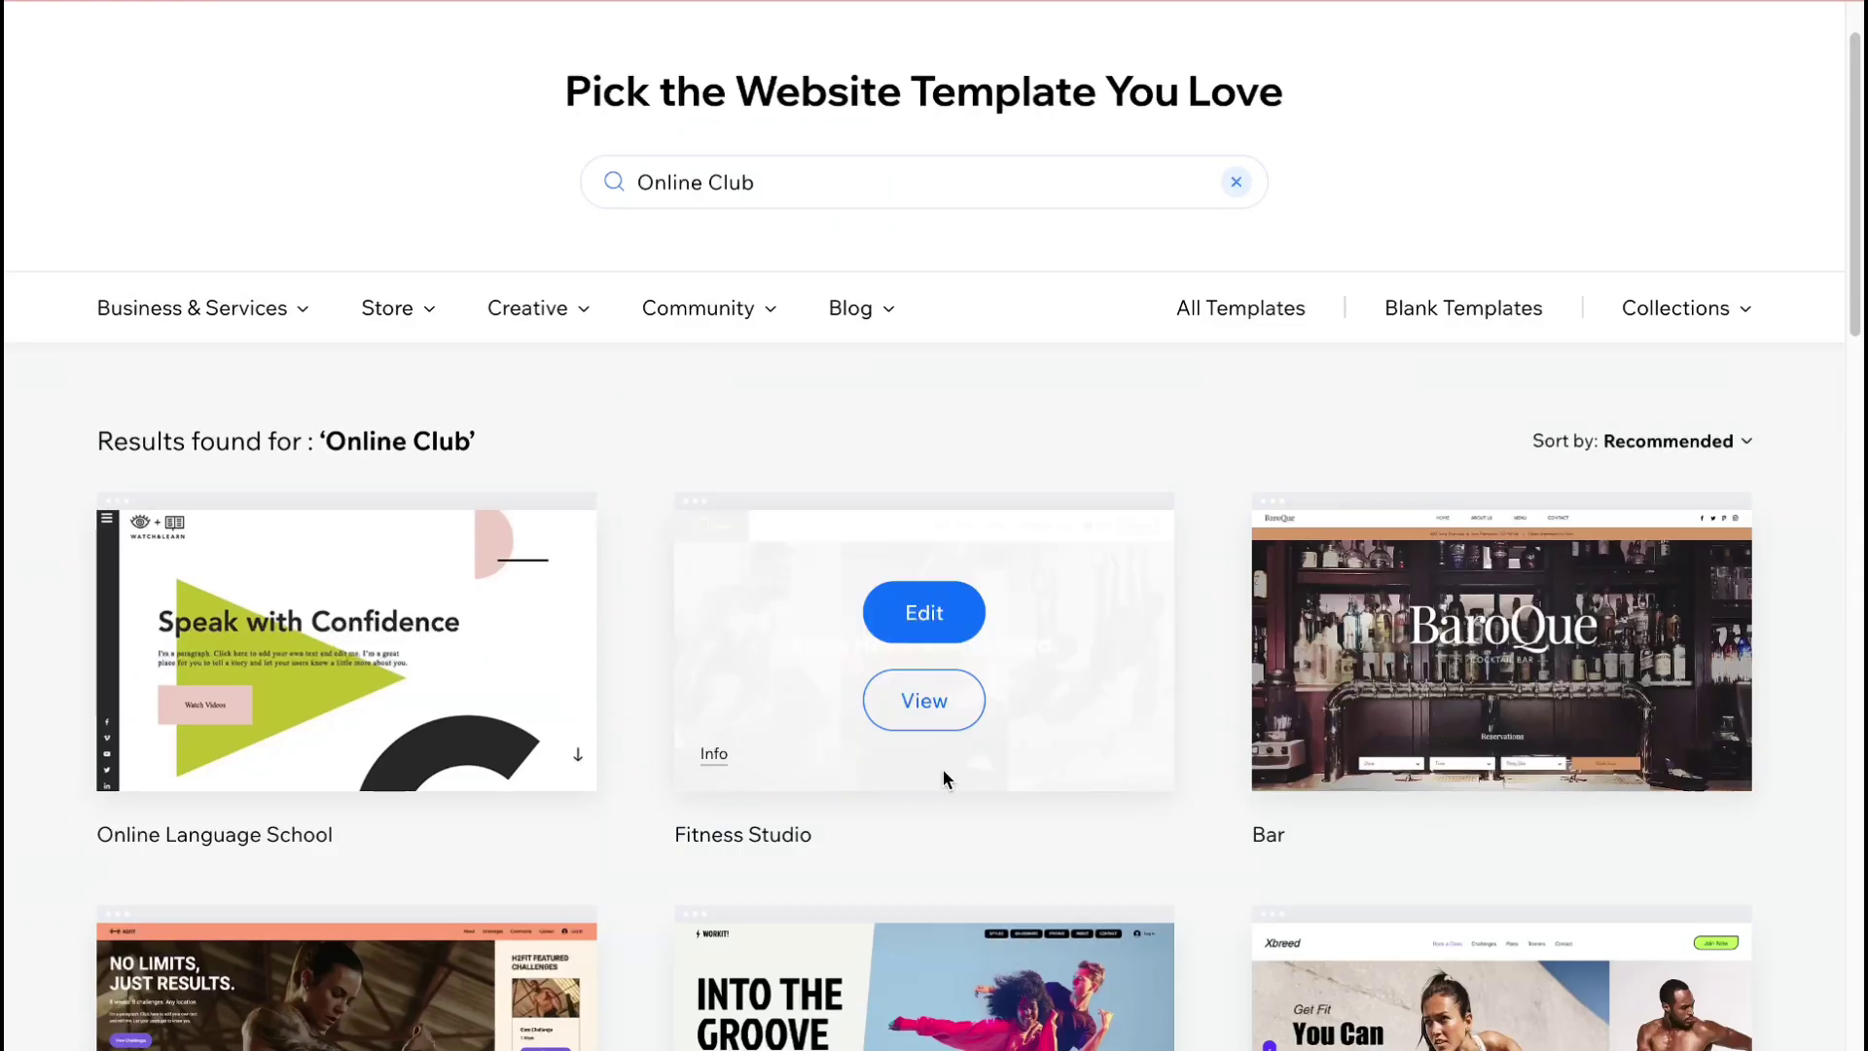
Go back to the first page of Online Club results and open the preview of the Online Course Platform template.
{"action": "scroll", "coordinate": [868, 780], "scroll_direction": "down", "scroll_amount": 15}
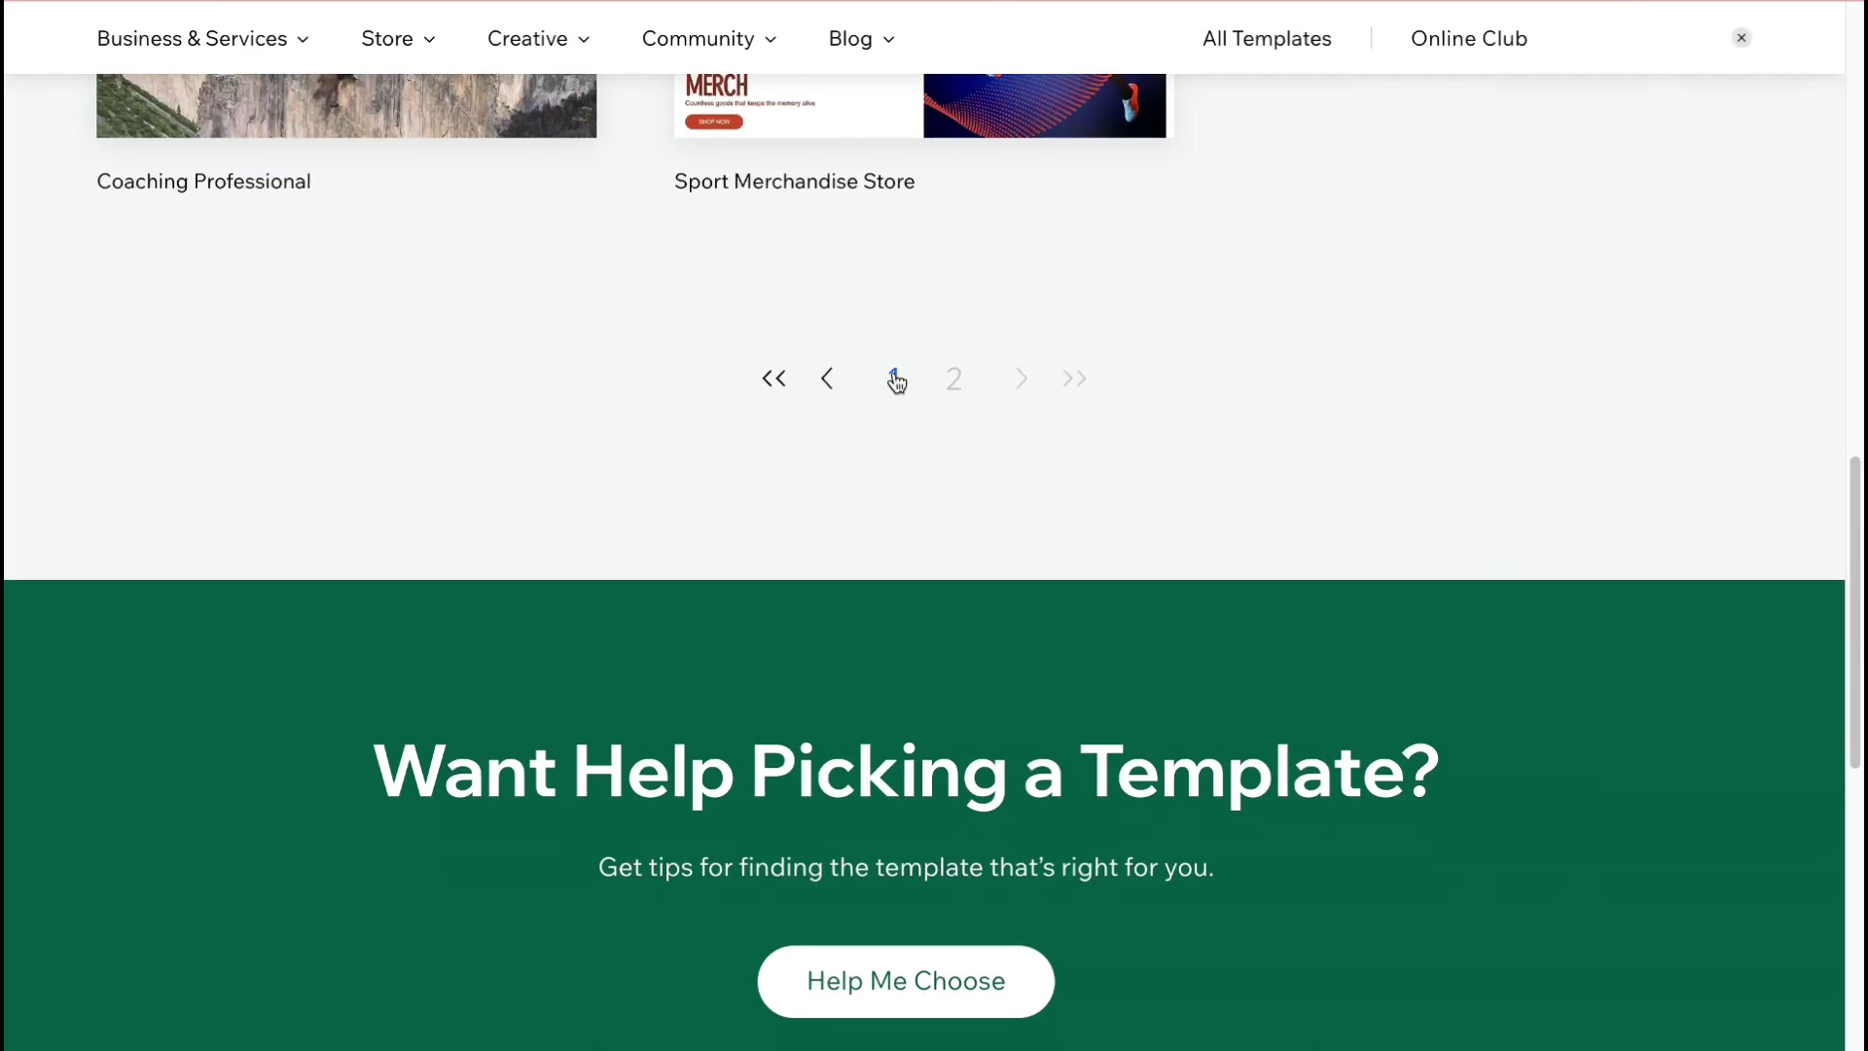
{"action": "left_click", "coordinate": [894, 378]}
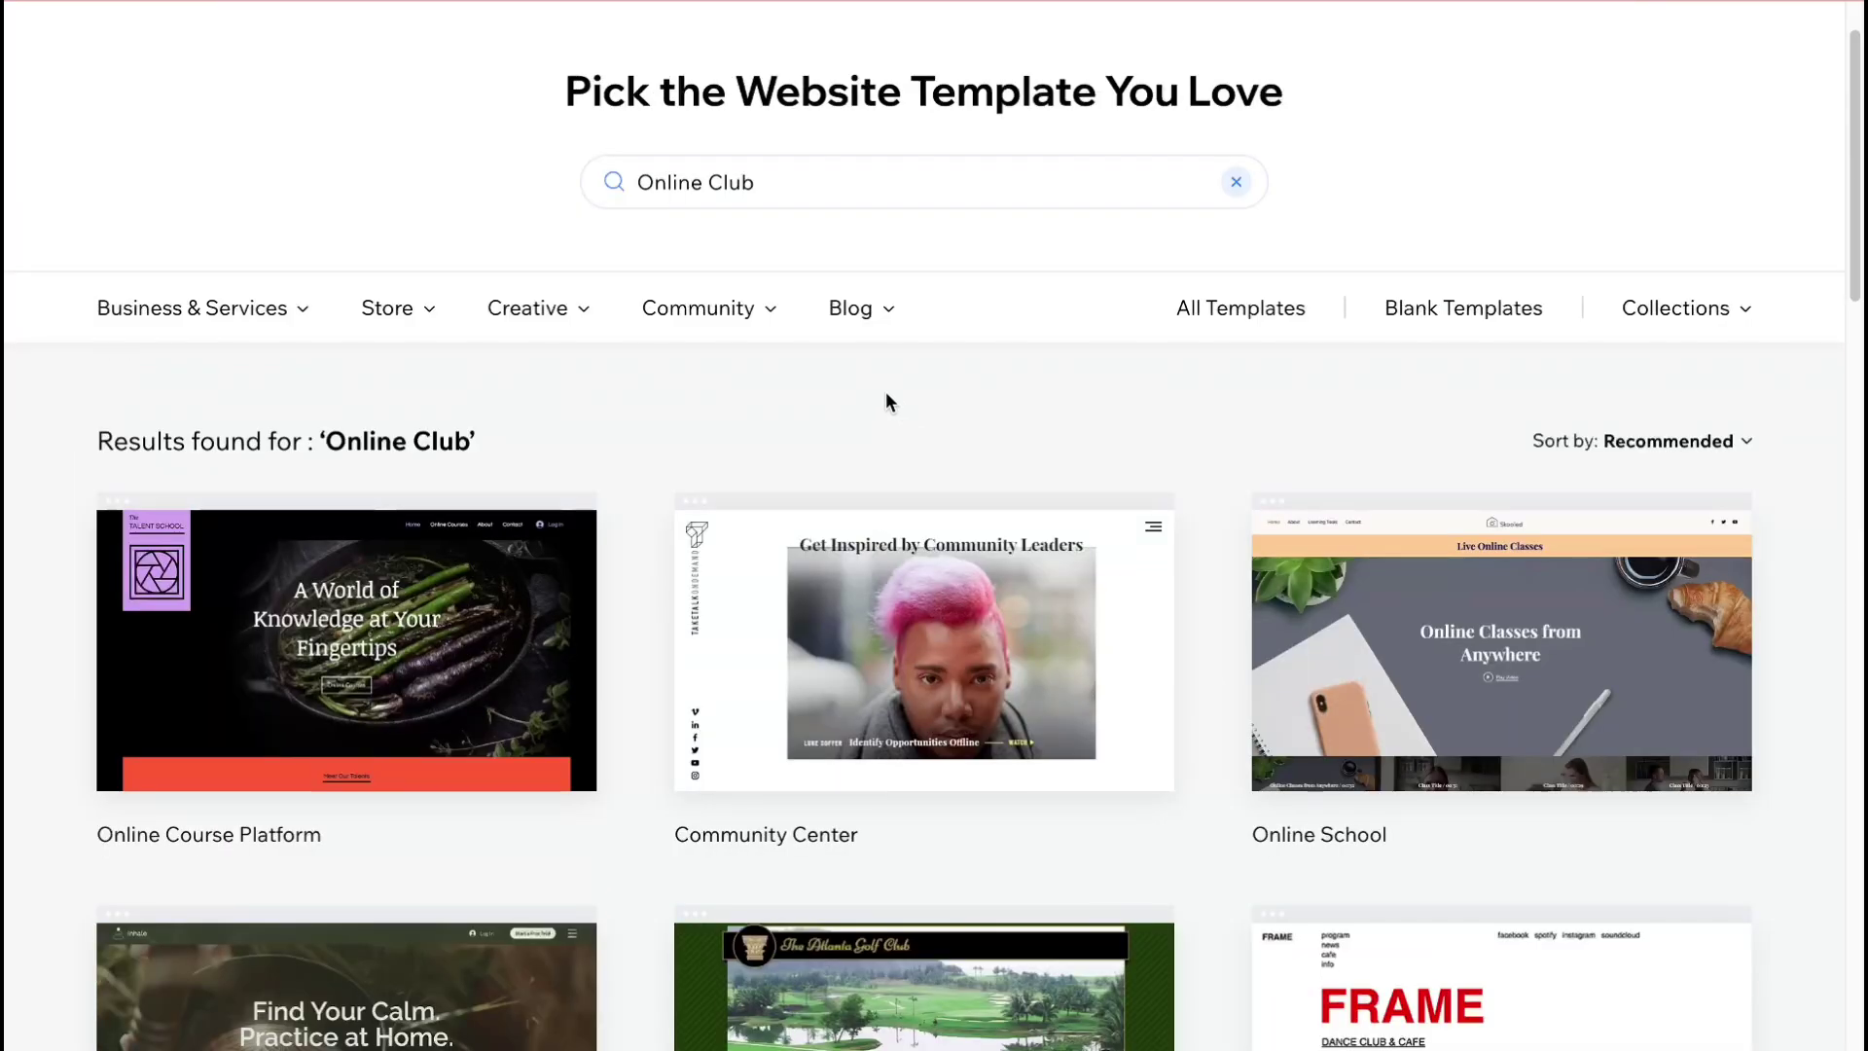
{"action": "mouse_move", "coordinate": [224, 730]}
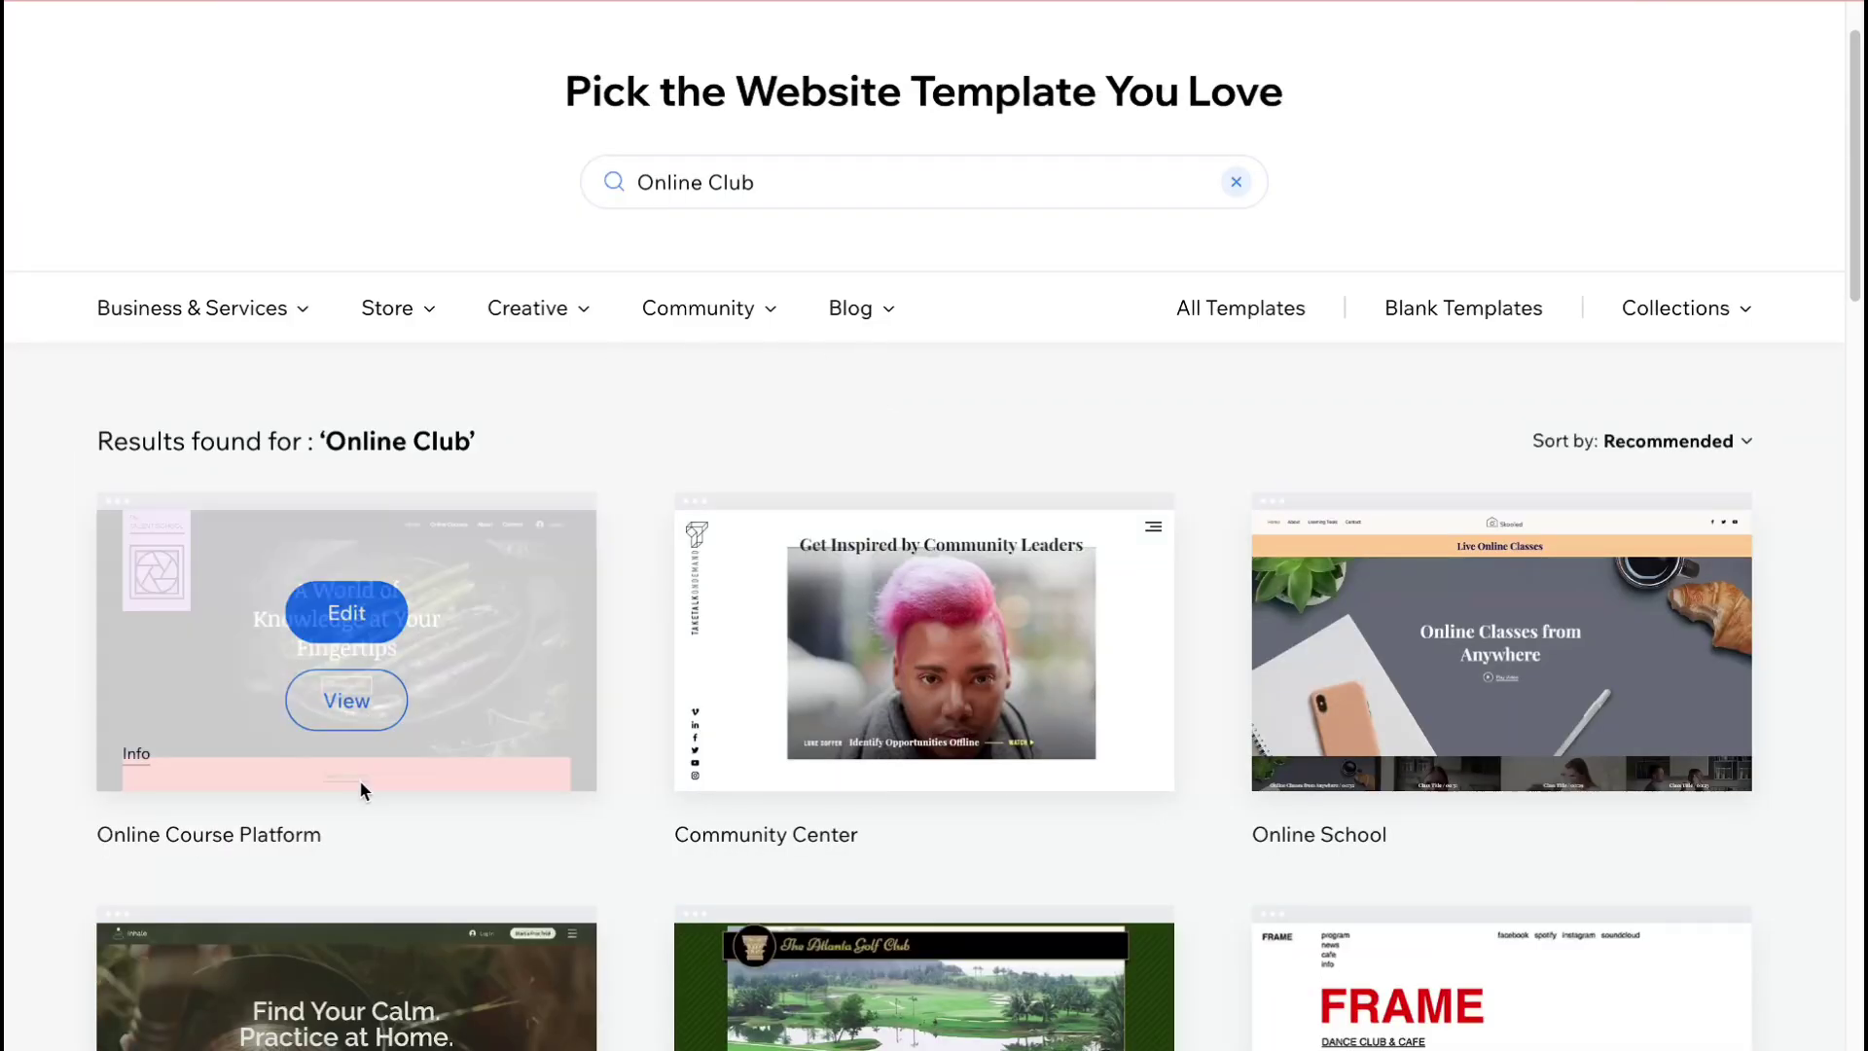
{"action": "left_click", "coordinate": [331, 692]}
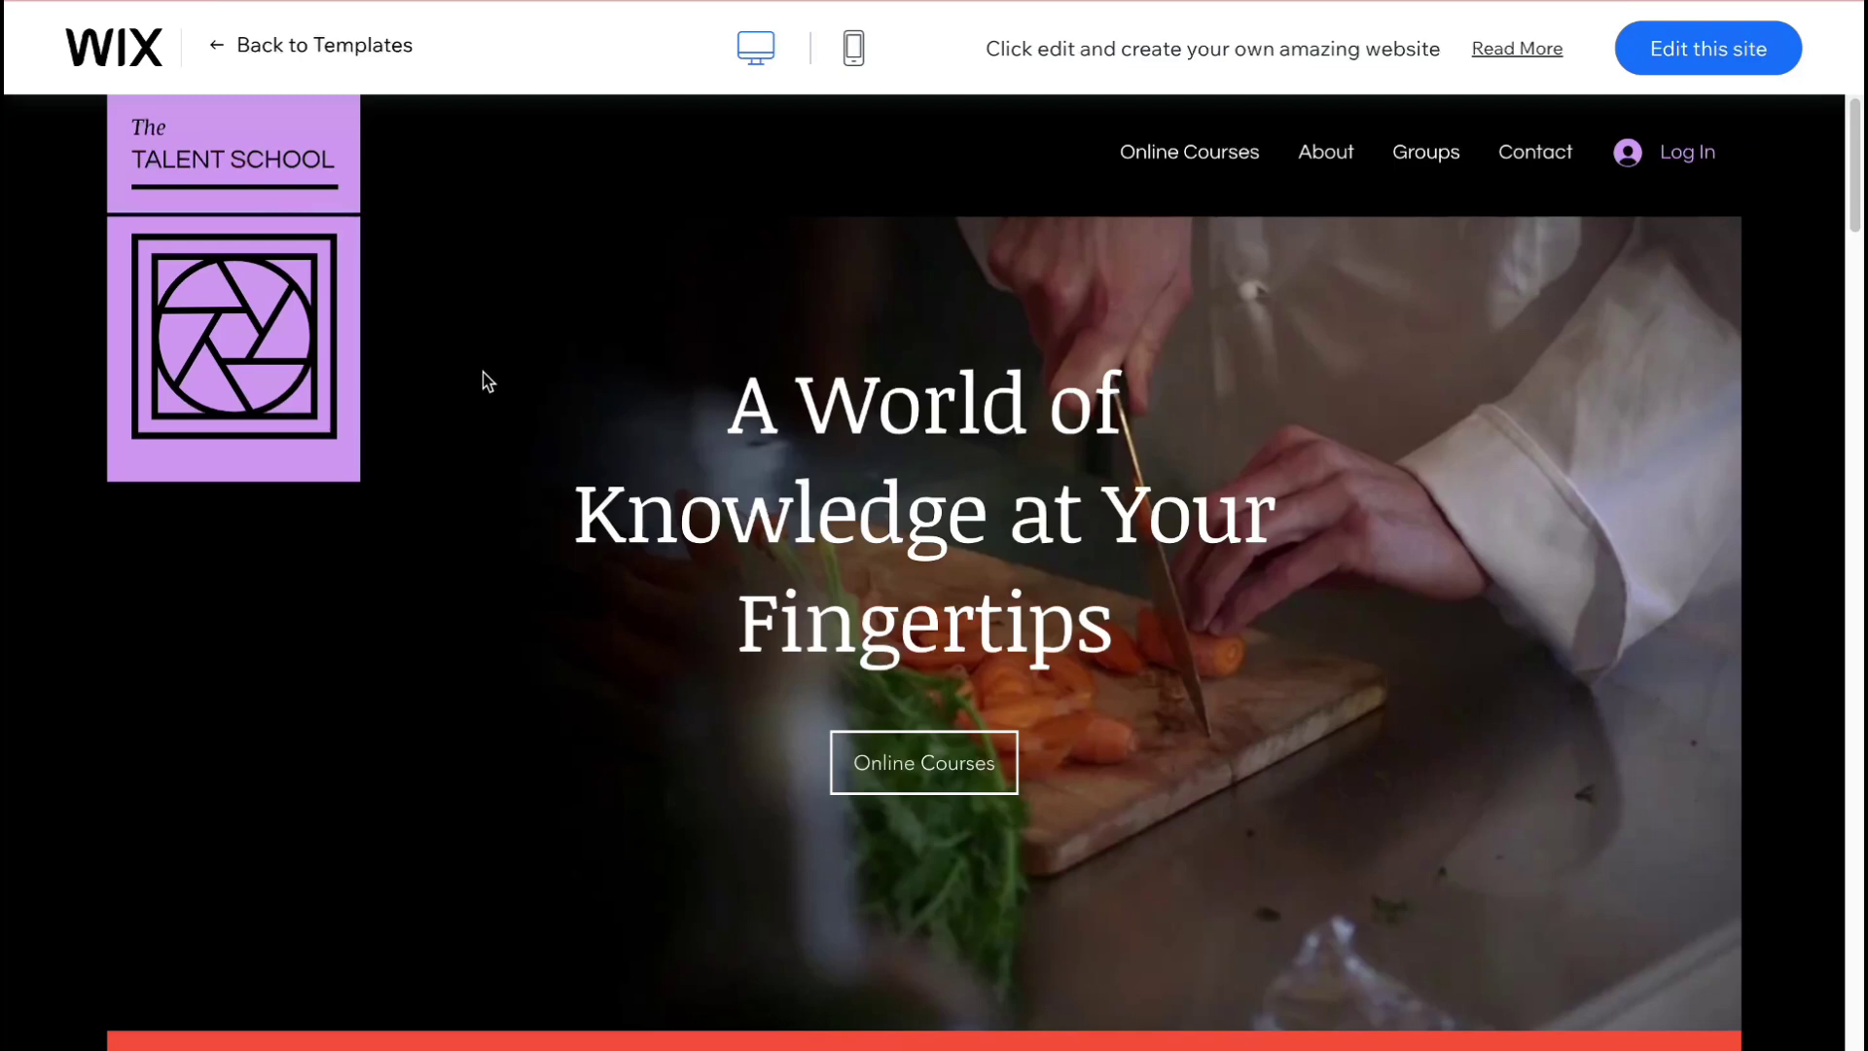
Look through the home page sections of the template in the desktop preview.
{"action": "scroll", "coordinate": [793, 560], "scroll_direction": "down", "scroll_amount": 6}
{"action": "scroll", "coordinate": [789, 552], "scroll_direction": "down", "scroll_amount": 8}
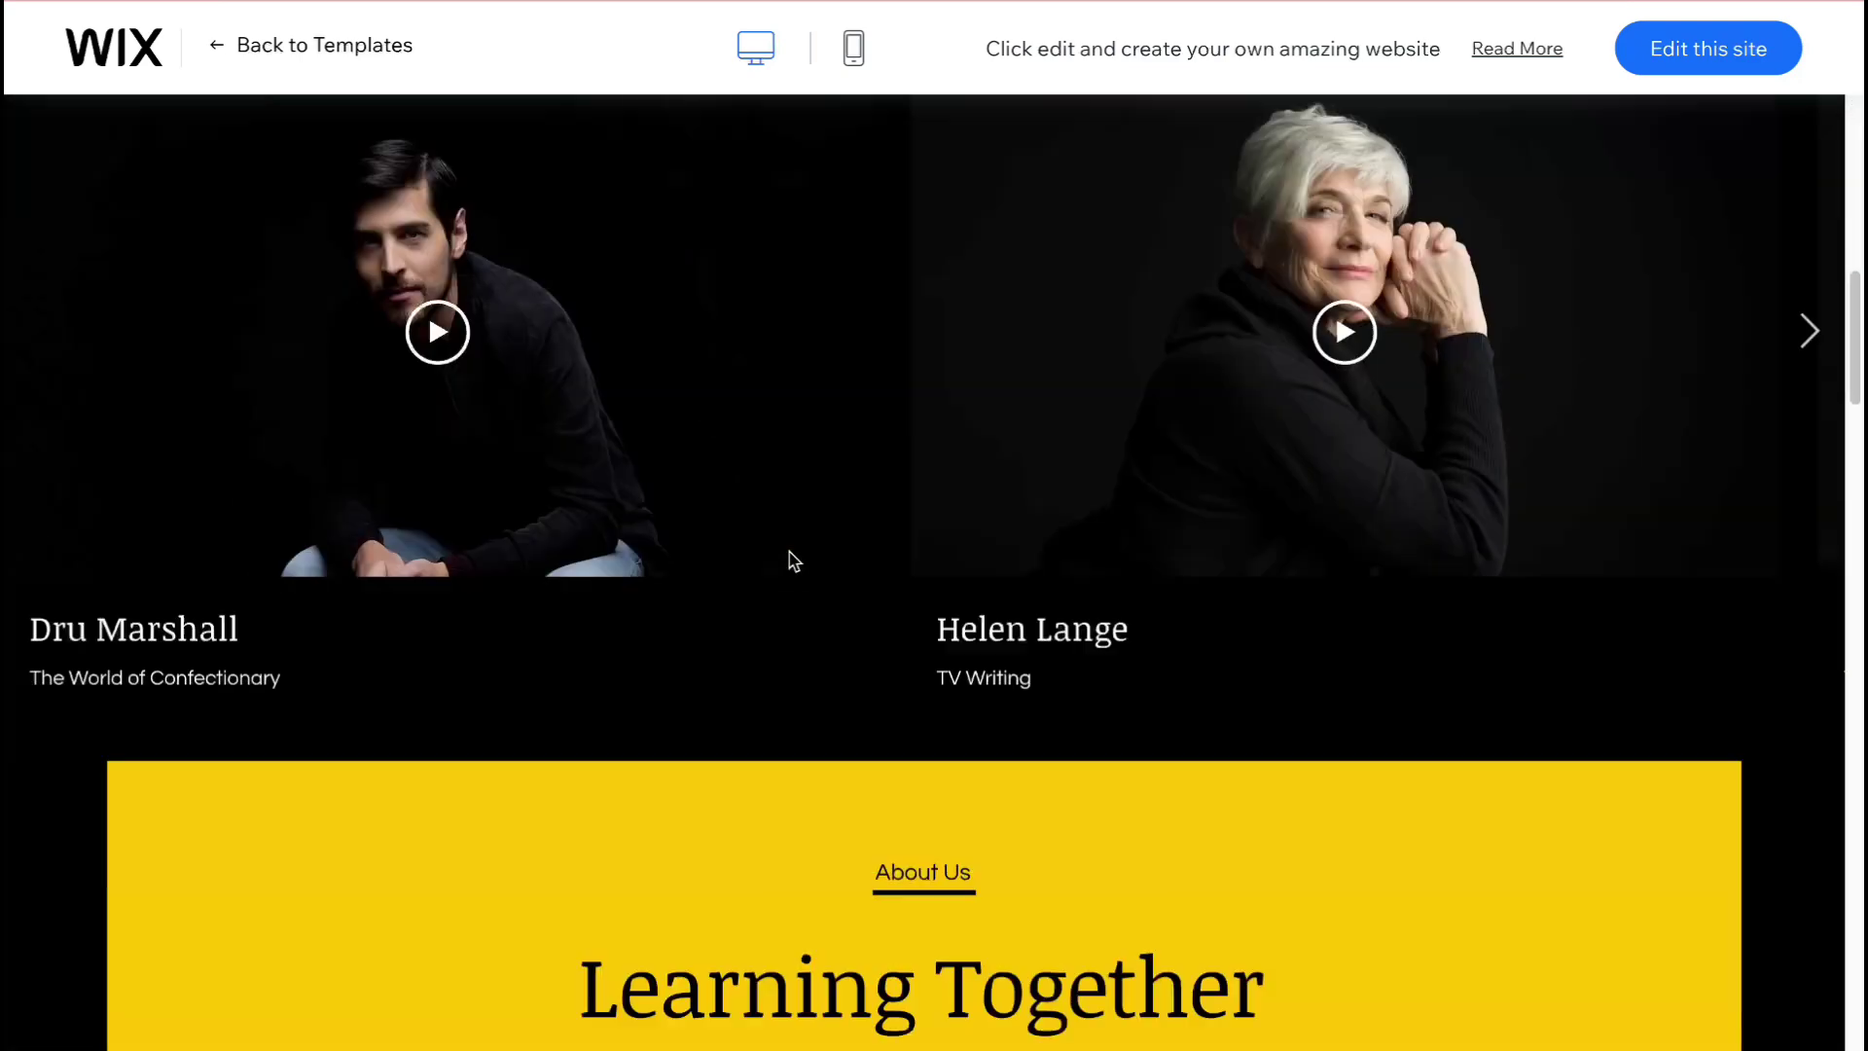
{"action": "scroll", "coordinate": [789, 552], "scroll_direction": "down", "scroll_amount": 2}
{"action": "scroll", "coordinate": [790, 550], "scroll_direction": "down", "scroll_amount": 8}
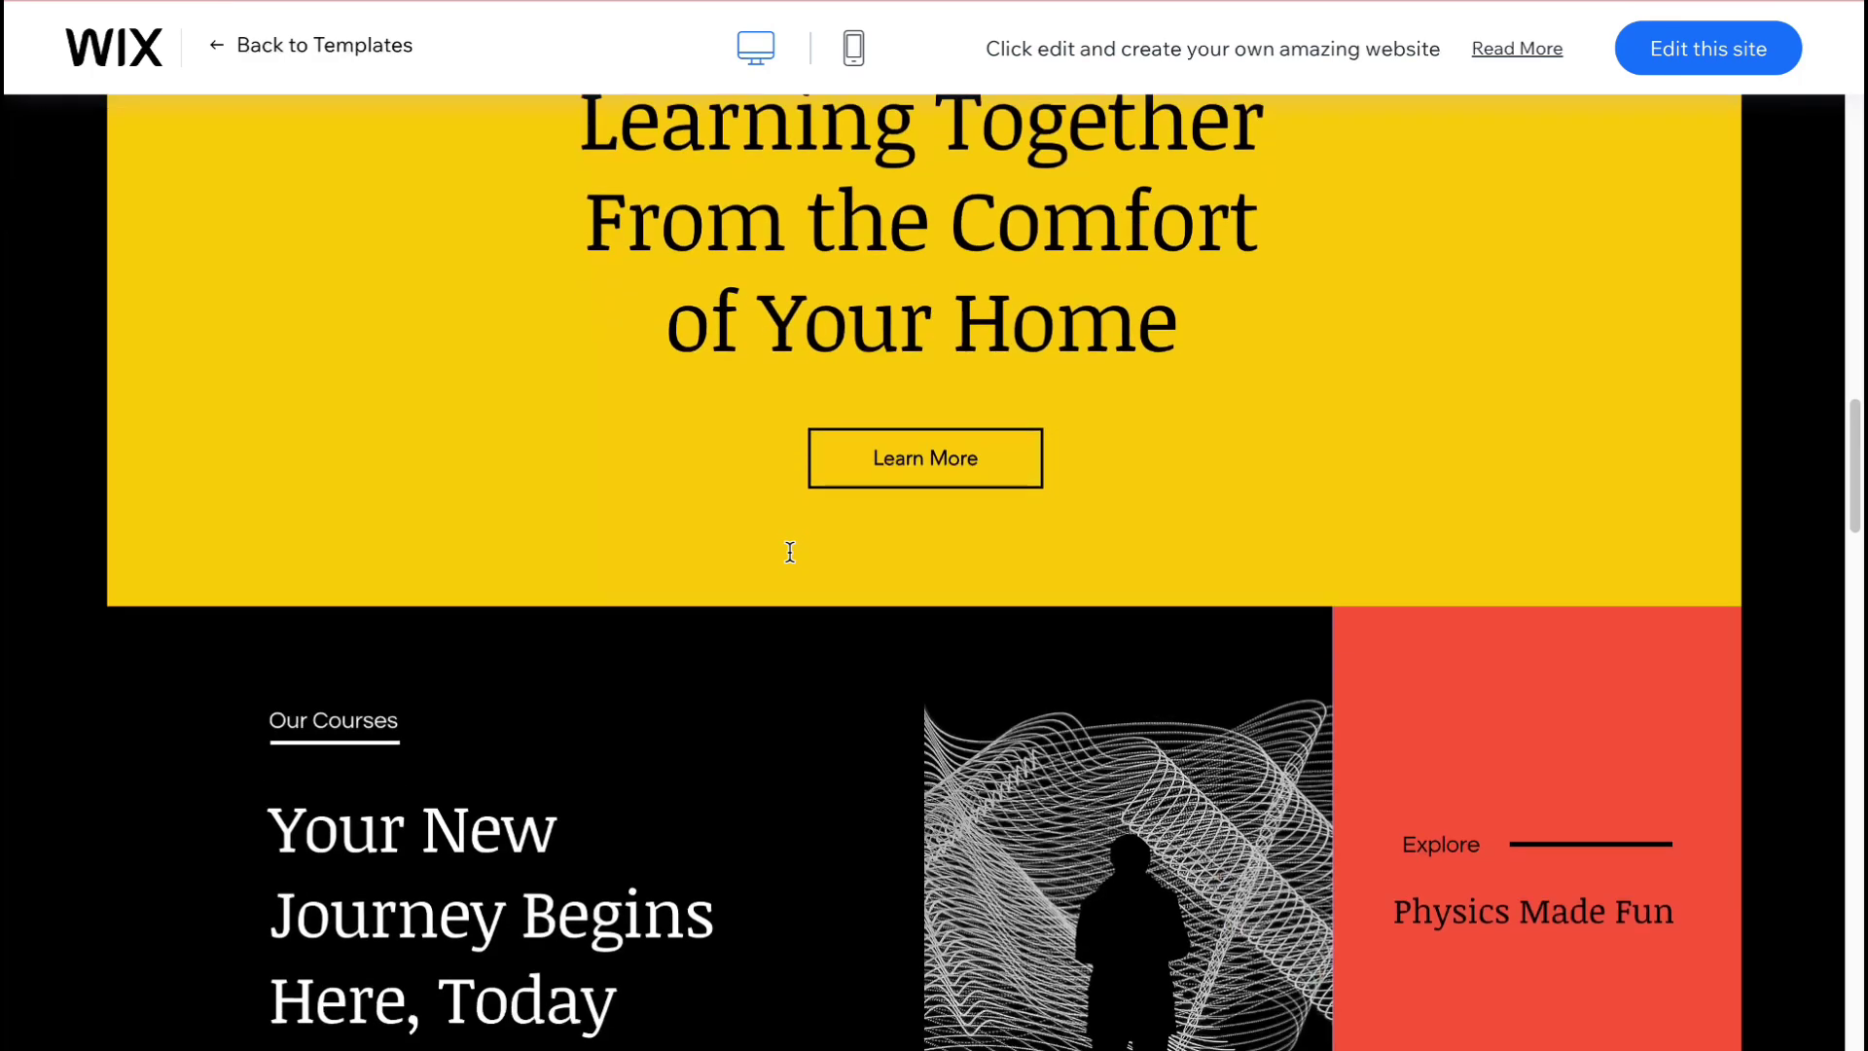
{"action": "scroll", "coordinate": [789, 548], "scroll_direction": "up", "scroll_amount": 10}
{"action": "scroll", "coordinate": [790, 547], "scroll_direction": "up", "scroll_amount": 14}
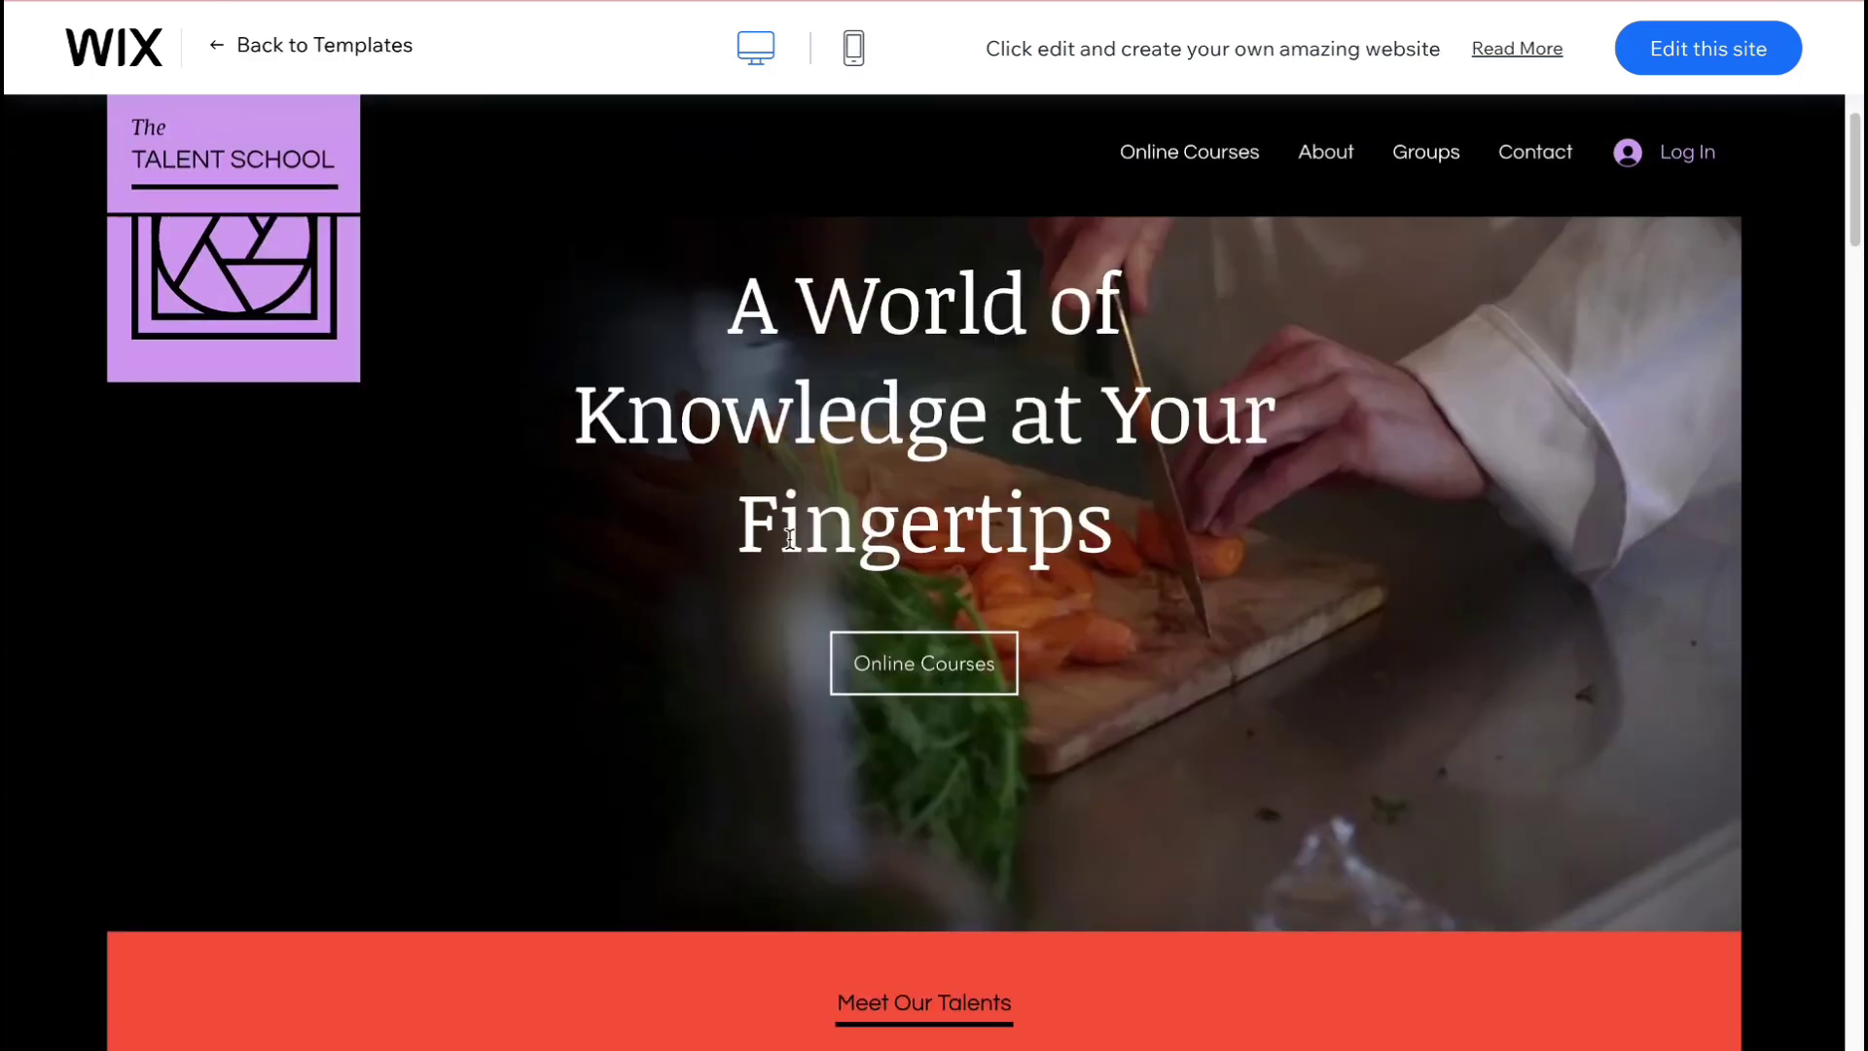
Check the template's mobile version, return to the desktop version and open the template for editing.
{"action": "left_click", "coordinate": [856, 49]}
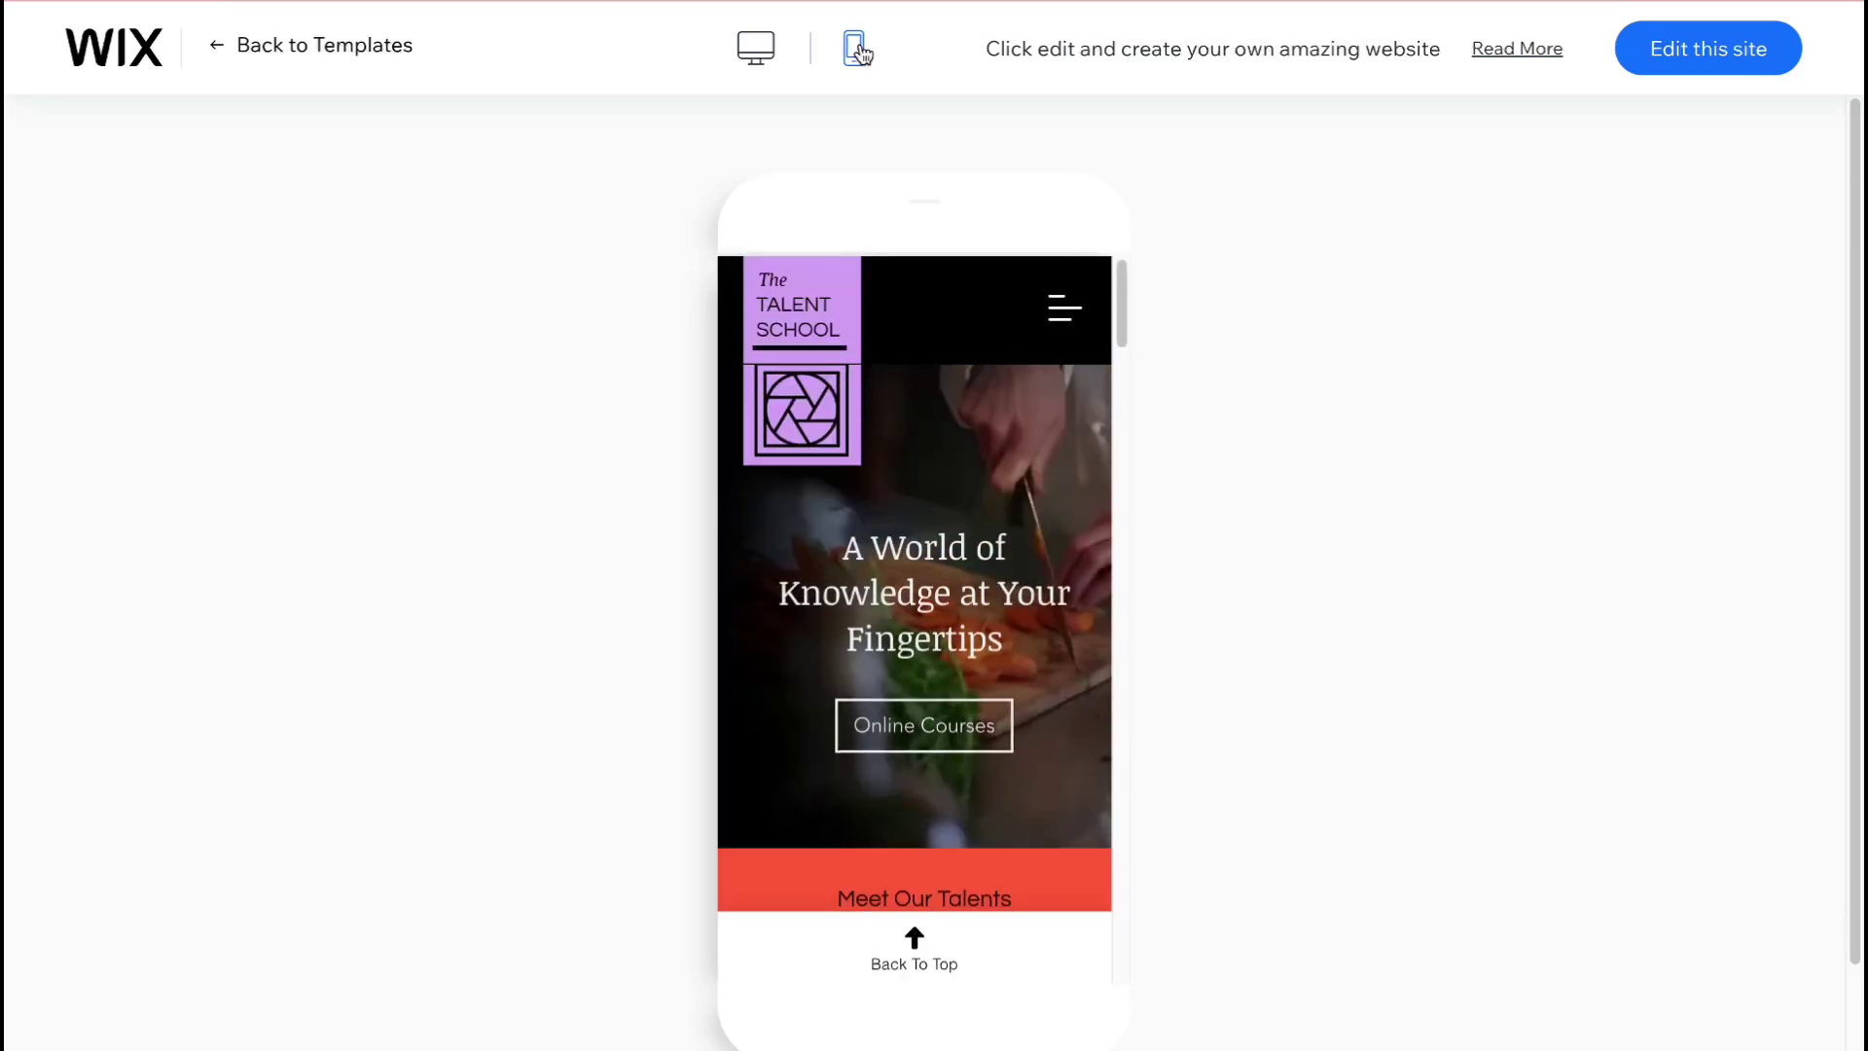
{"action": "left_click", "coordinate": [757, 51]}
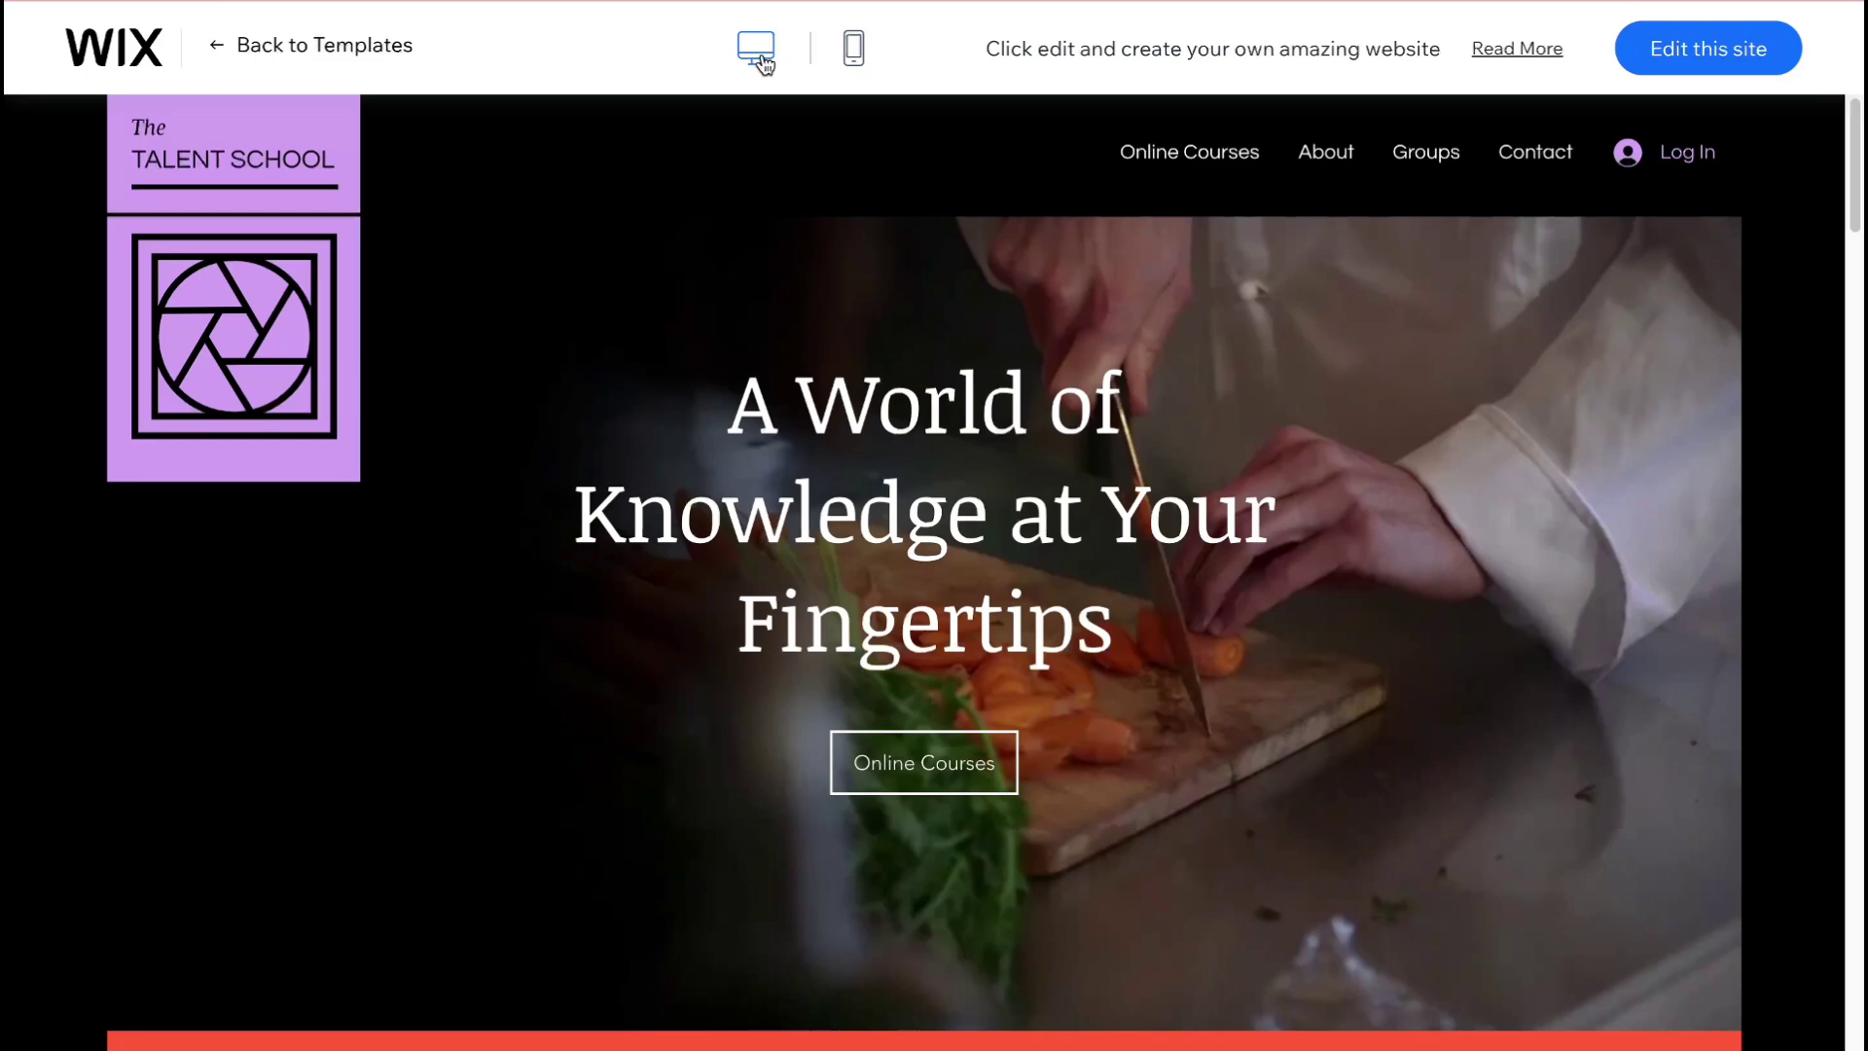
{"action": "left_click", "coordinate": [1742, 59]}
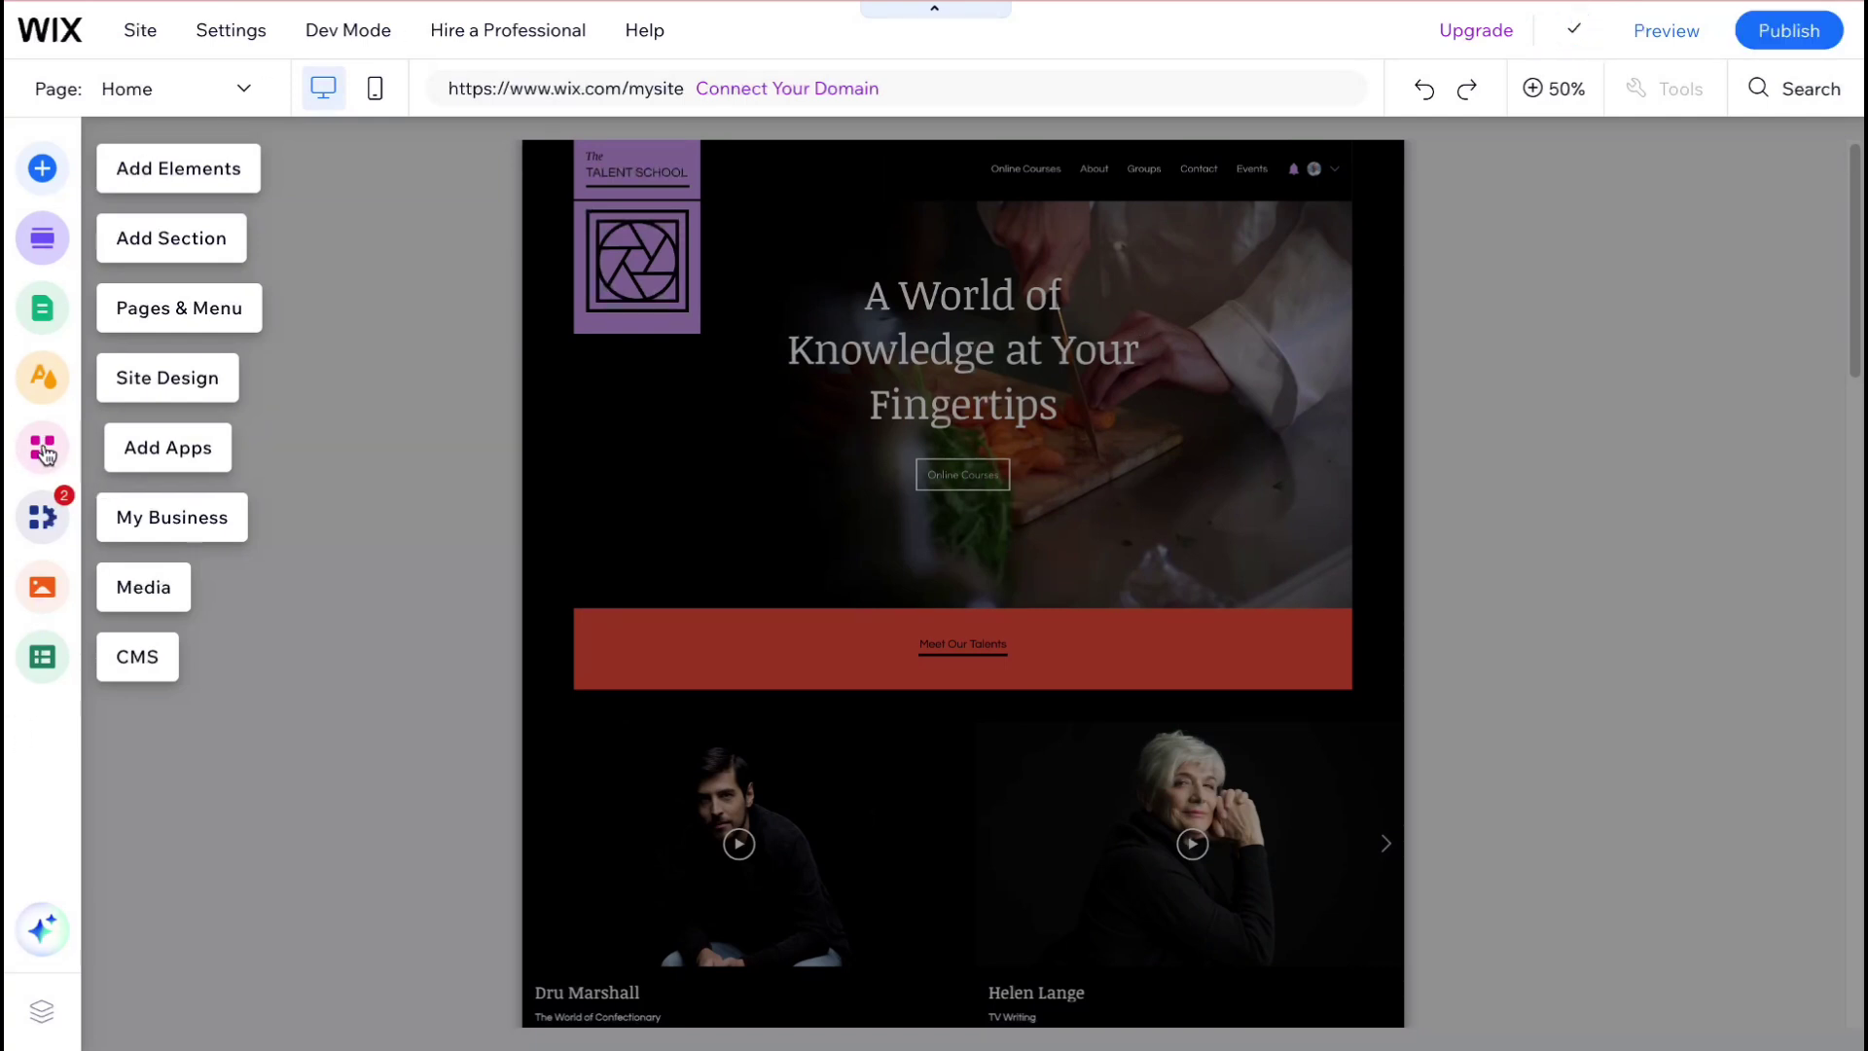
Dismiss the AI content dialog and open the site design's theme selection.
{"action": "left_click", "coordinate": [56, 389]}
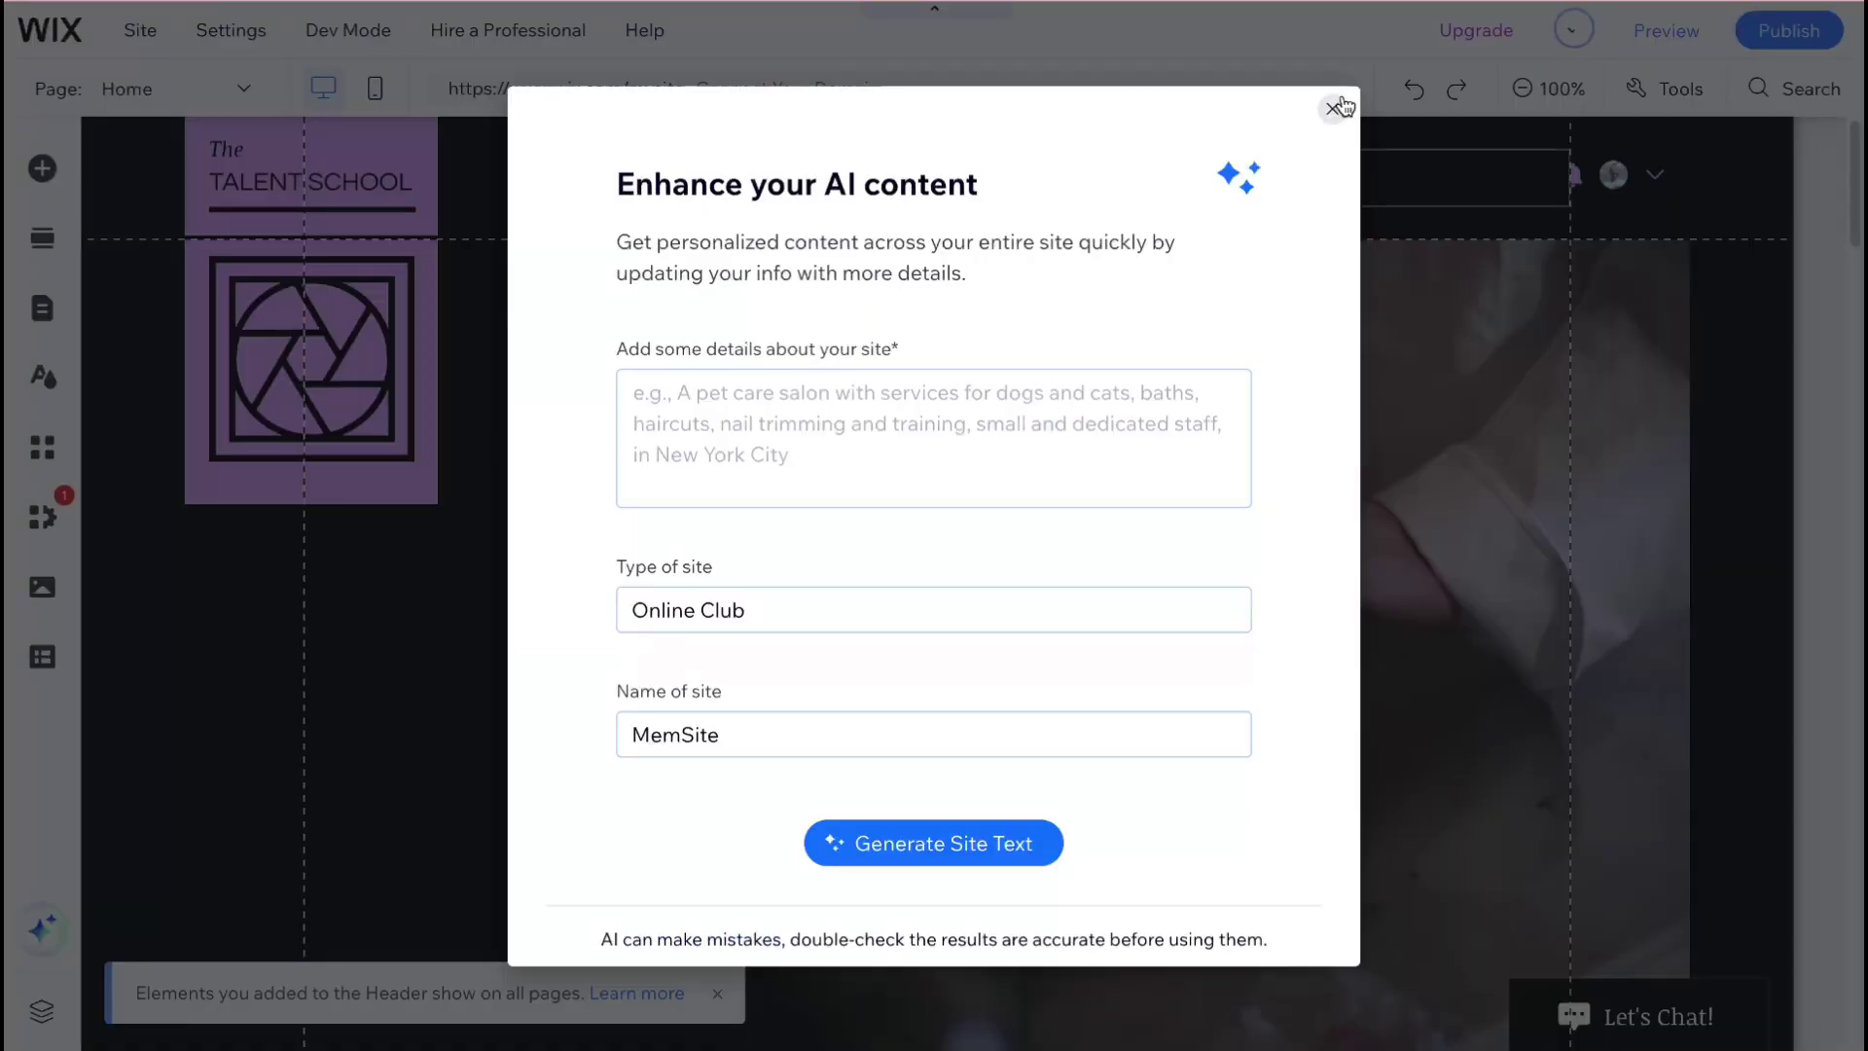
{"action": "left_click", "coordinate": [1341, 106]}
{"action": "left_click", "coordinate": [171, 379]}
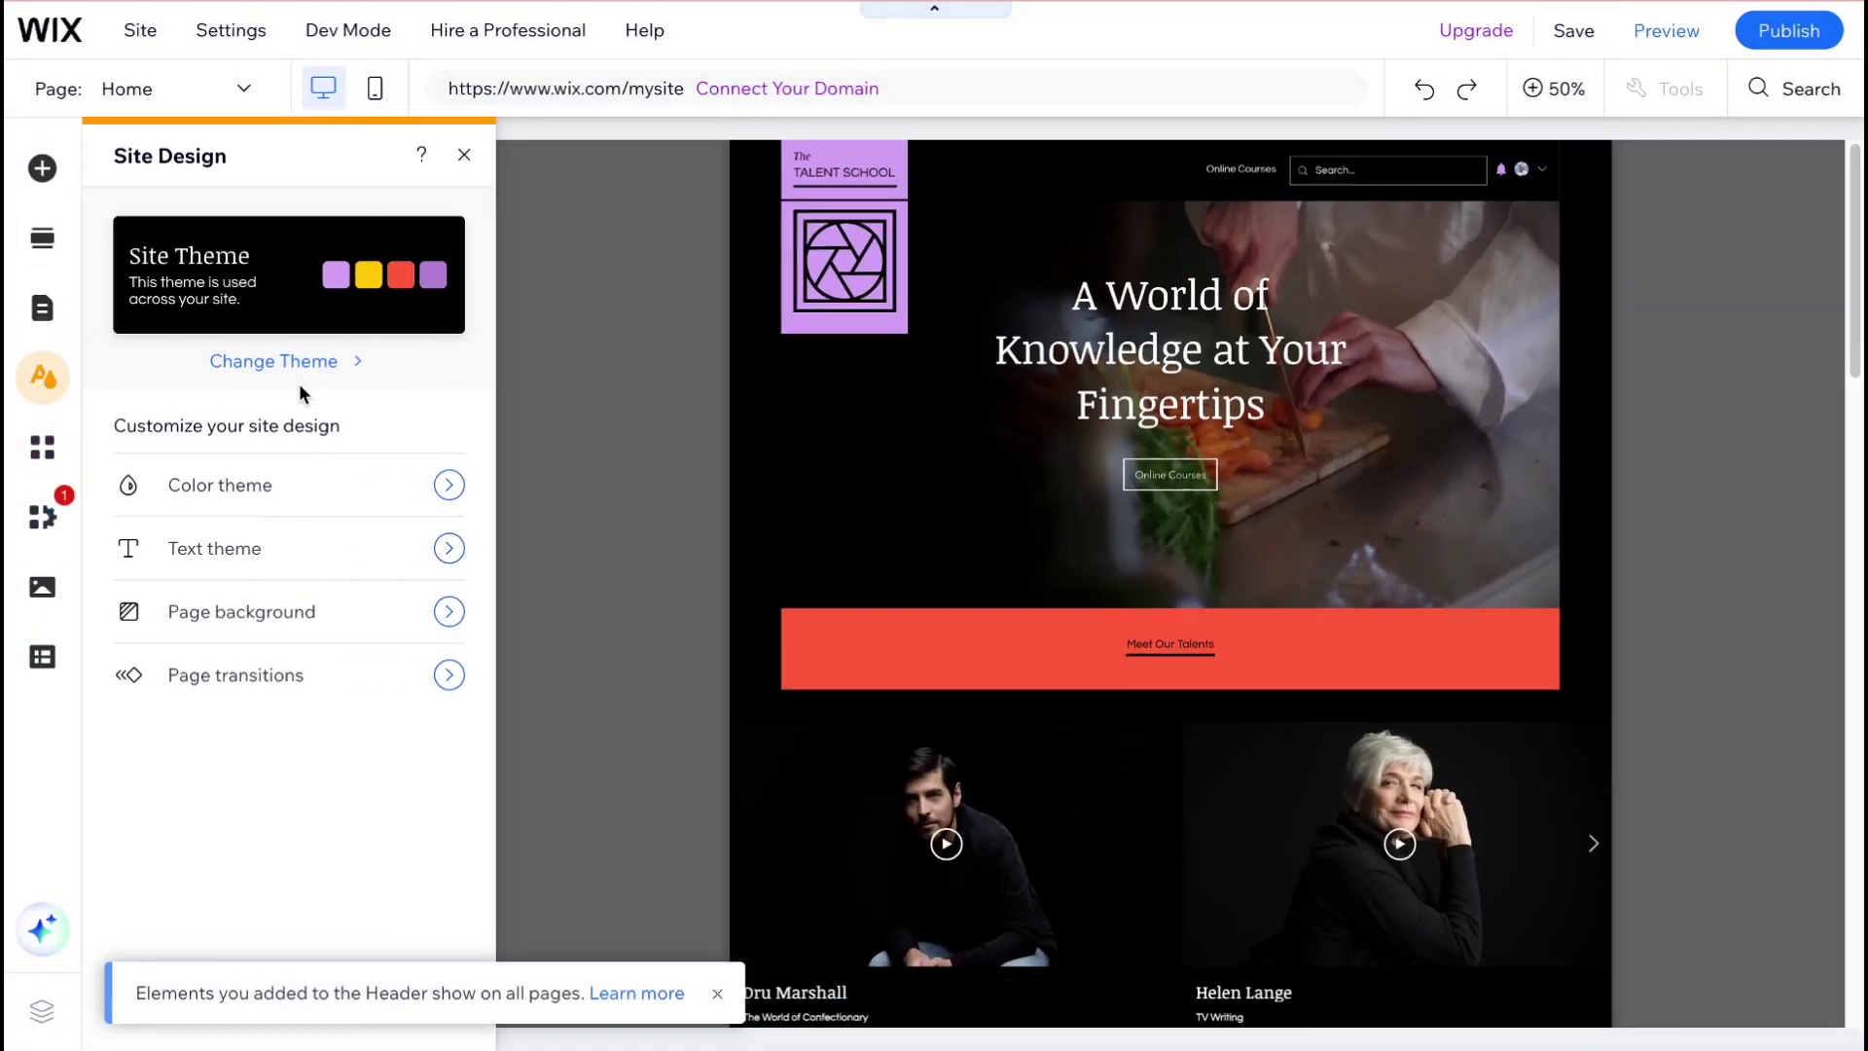
{"action": "left_click", "coordinate": [288, 367]}
Try the Retro vibrant theme on the site and switch to the Nostalgic theme.
{"action": "left_click", "coordinate": [304, 641]}
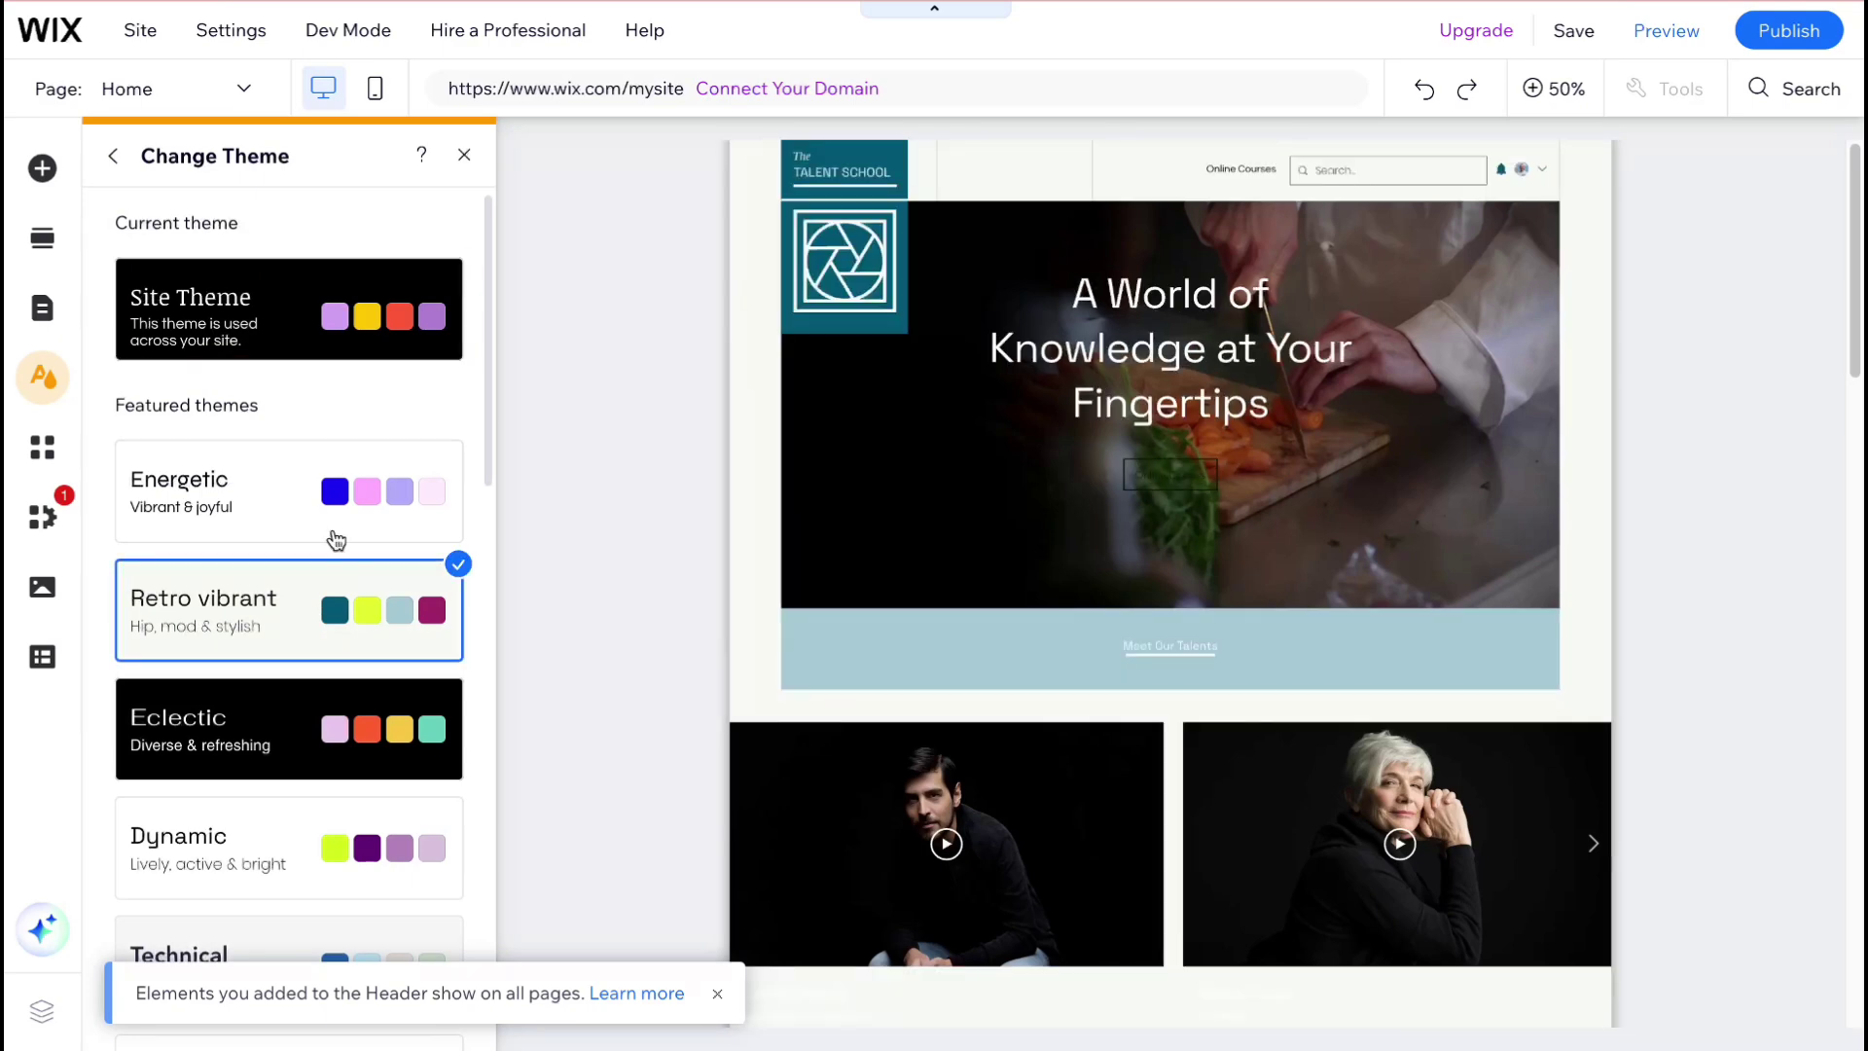
{"action": "left_click", "coordinate": [336, 537]}
{"action": "scroll", "coordinate": [334, 526], "scroll_direction": "down", "scroll_amount": 5}
{"action": "left_click", "coordinate": [337, 513]}
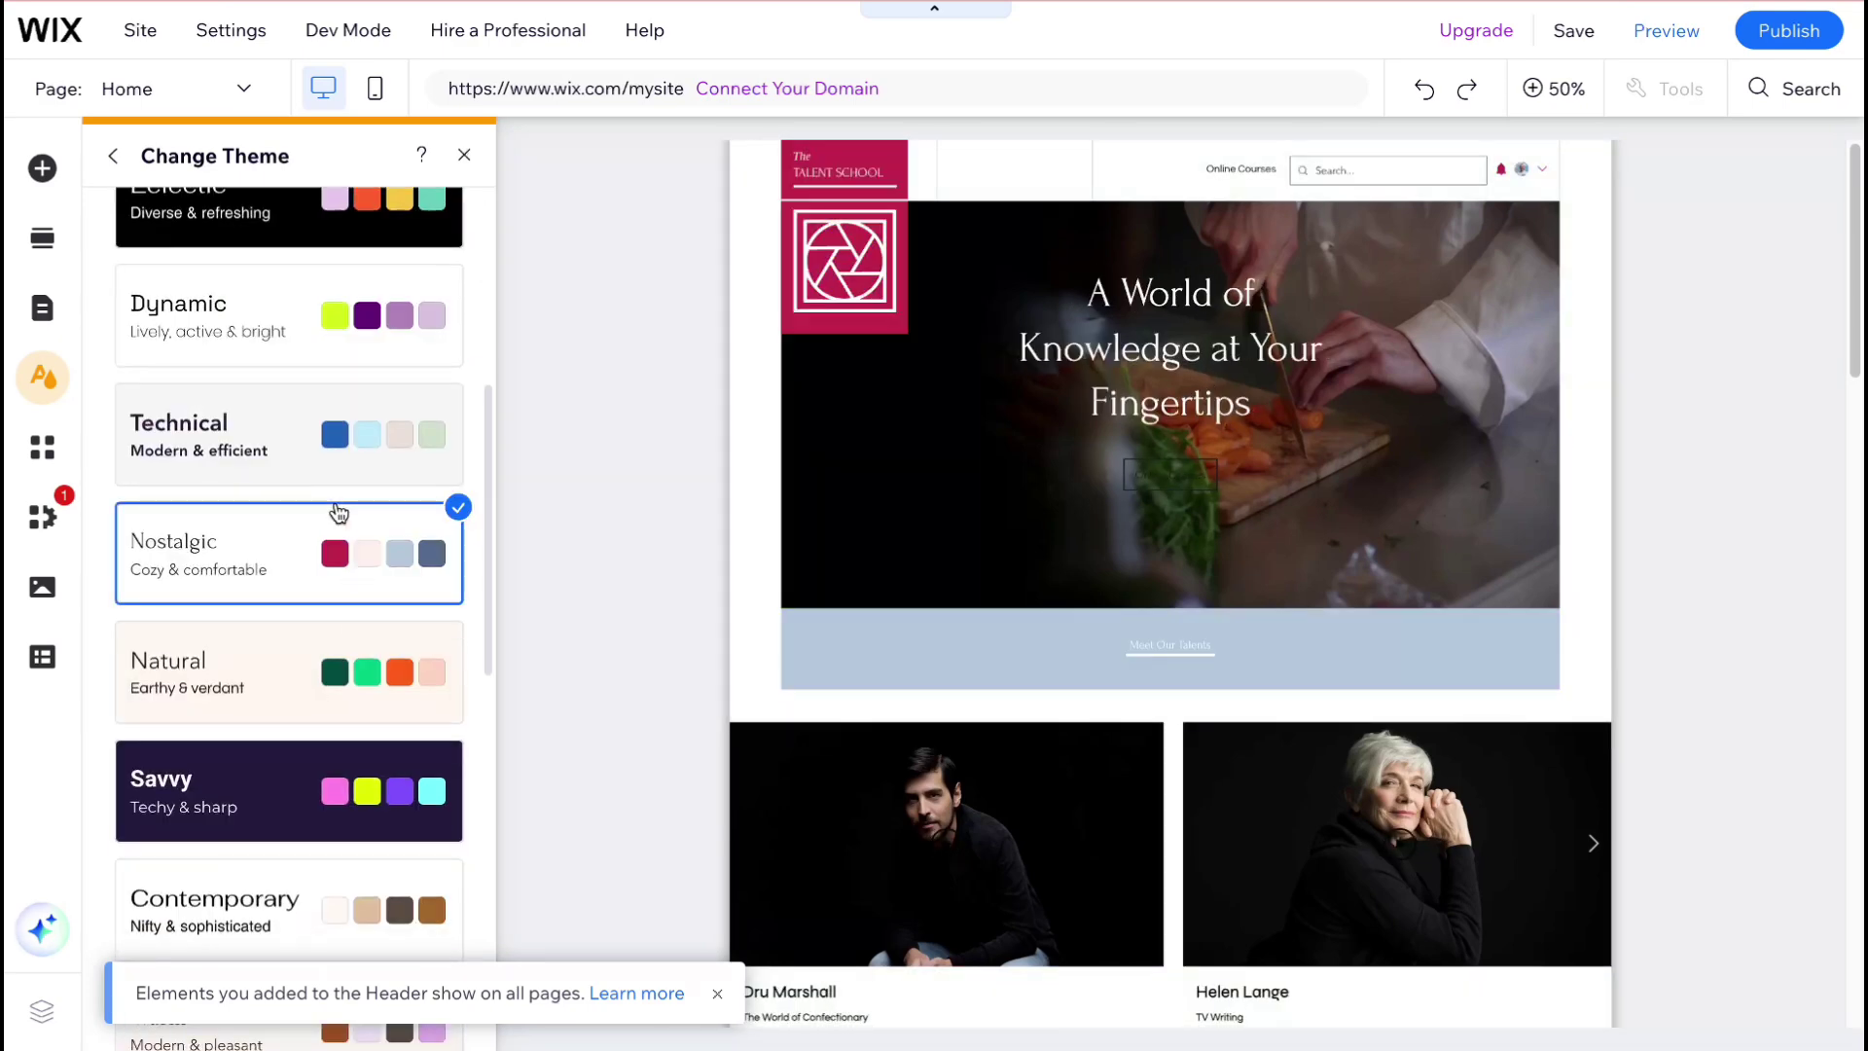
Try the Technical theme on the site and switch back to the Nostalgic theme.
{"action": "left_click", "coordinate": [337, 438]}
{"action": "left_click", "coordinate": [339, 530]}
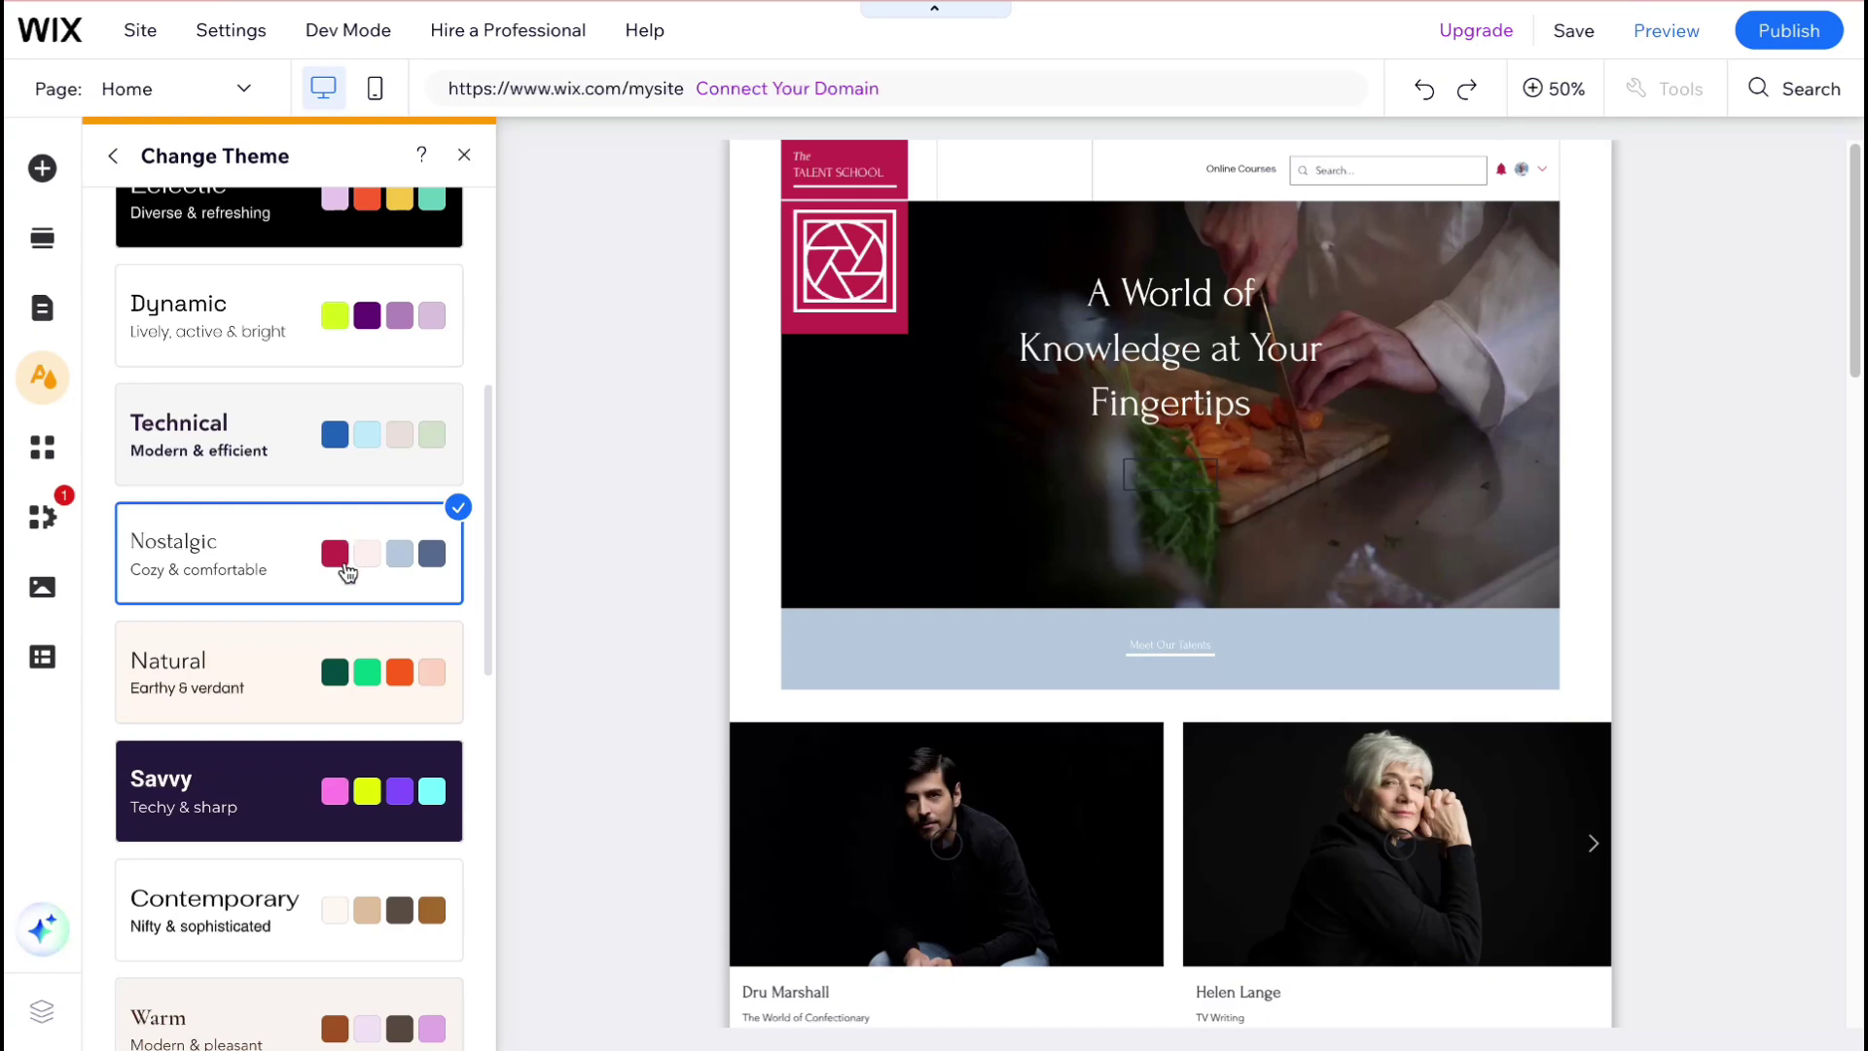
Hide the Online Courses page from the site menu and delete the Contact page.
{"action": "left_click", "coordinate": [46, 313]}
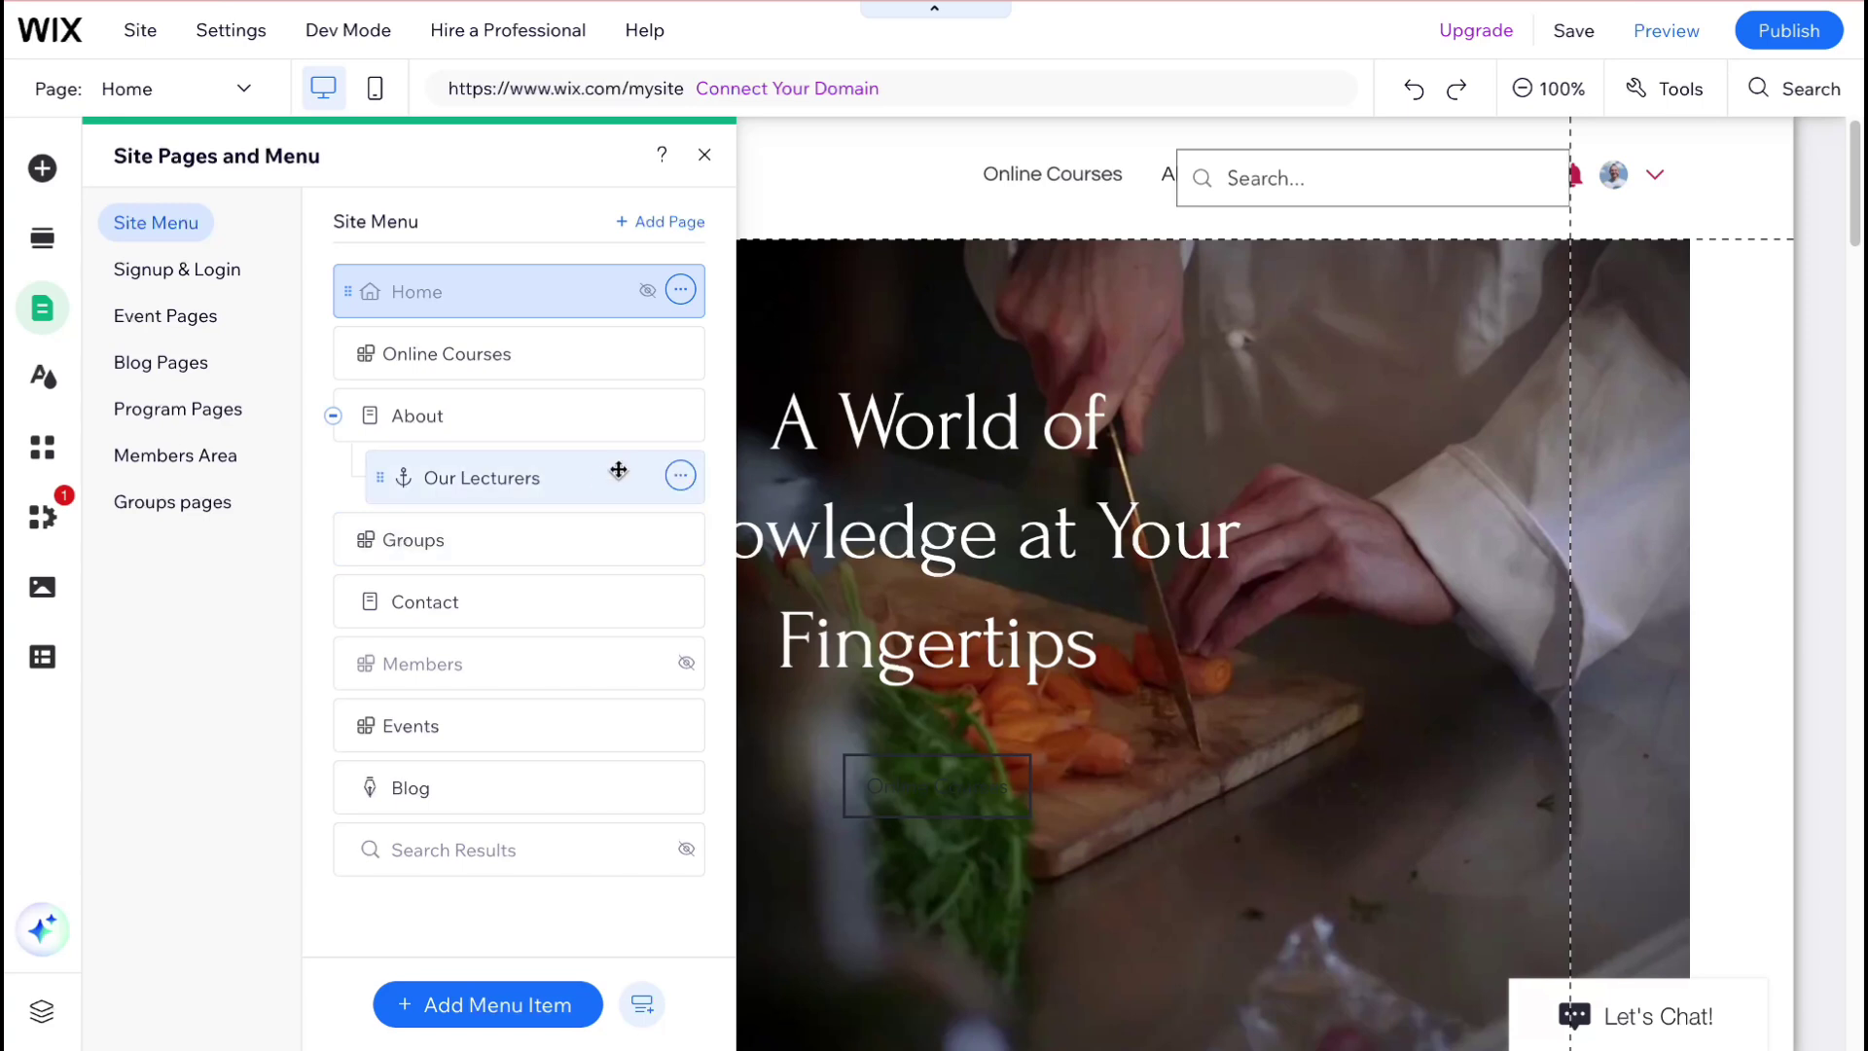
{"action": "left_click", "coordinate": [680, 353]}
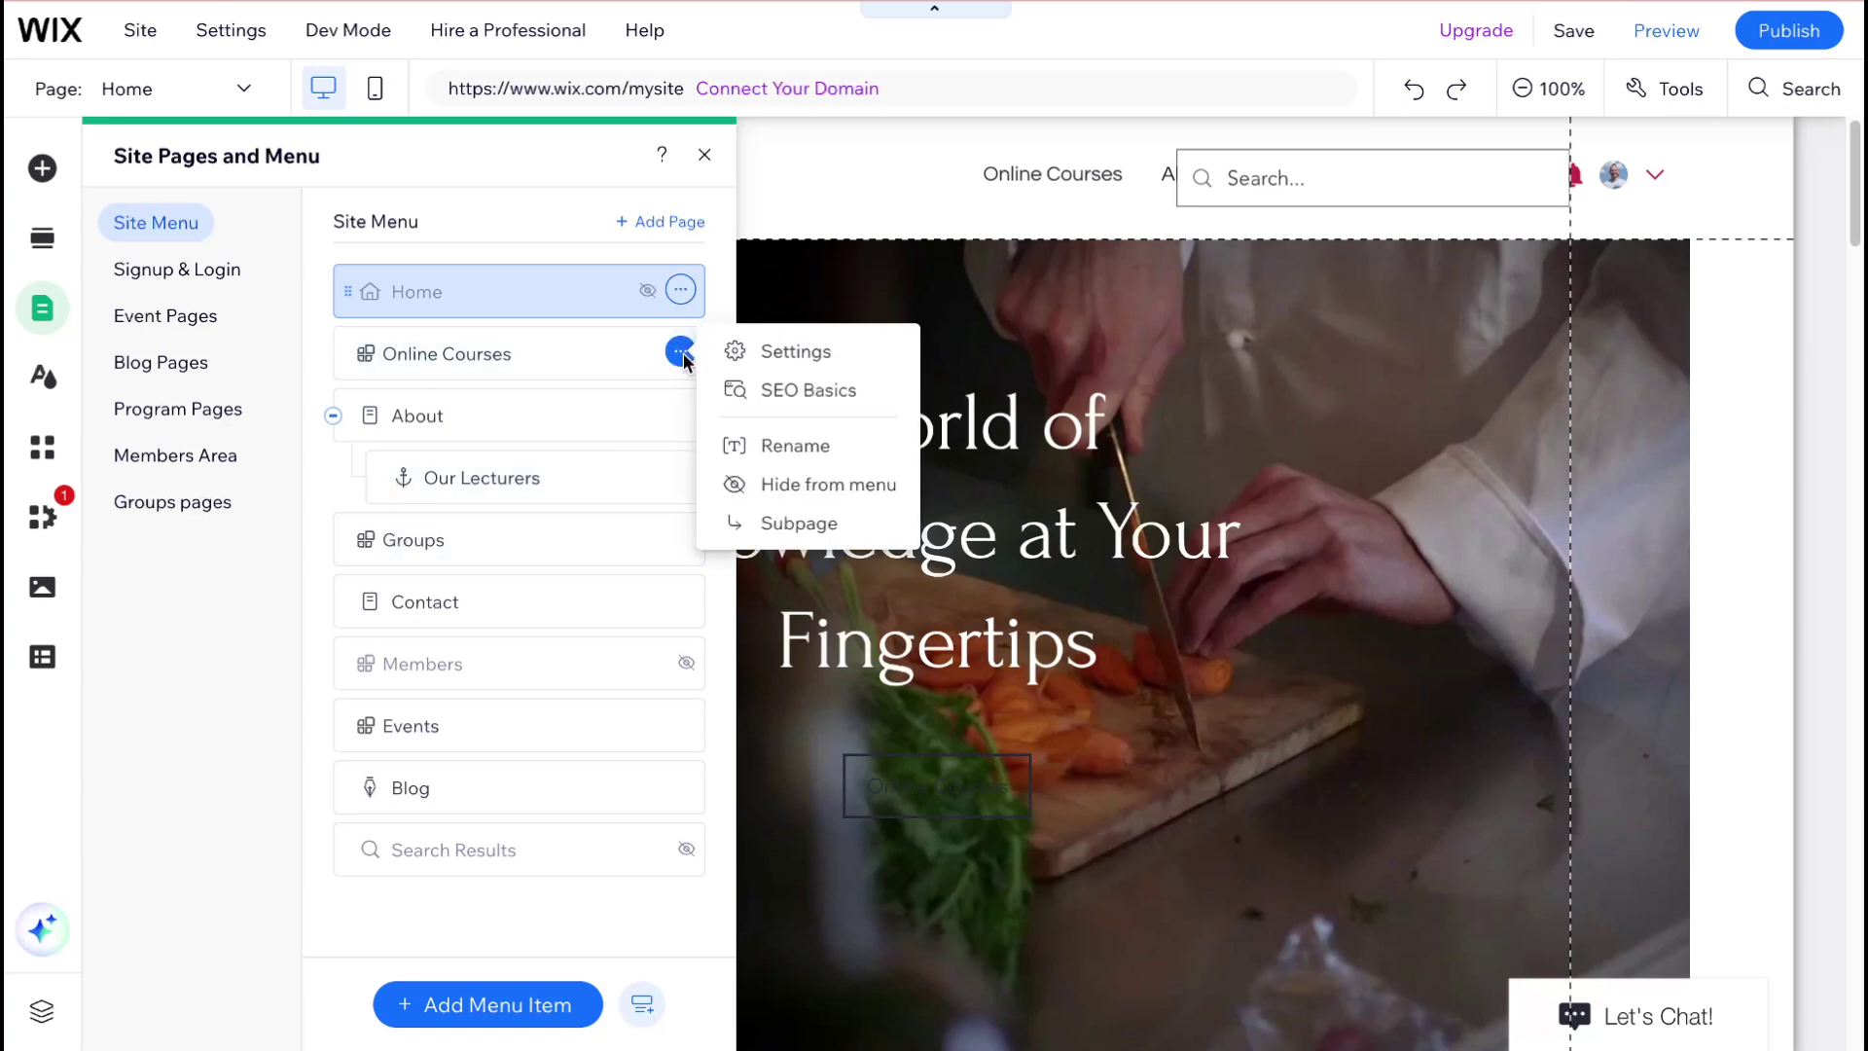
{"action": "left_click", "coordinate": [787, 482]}
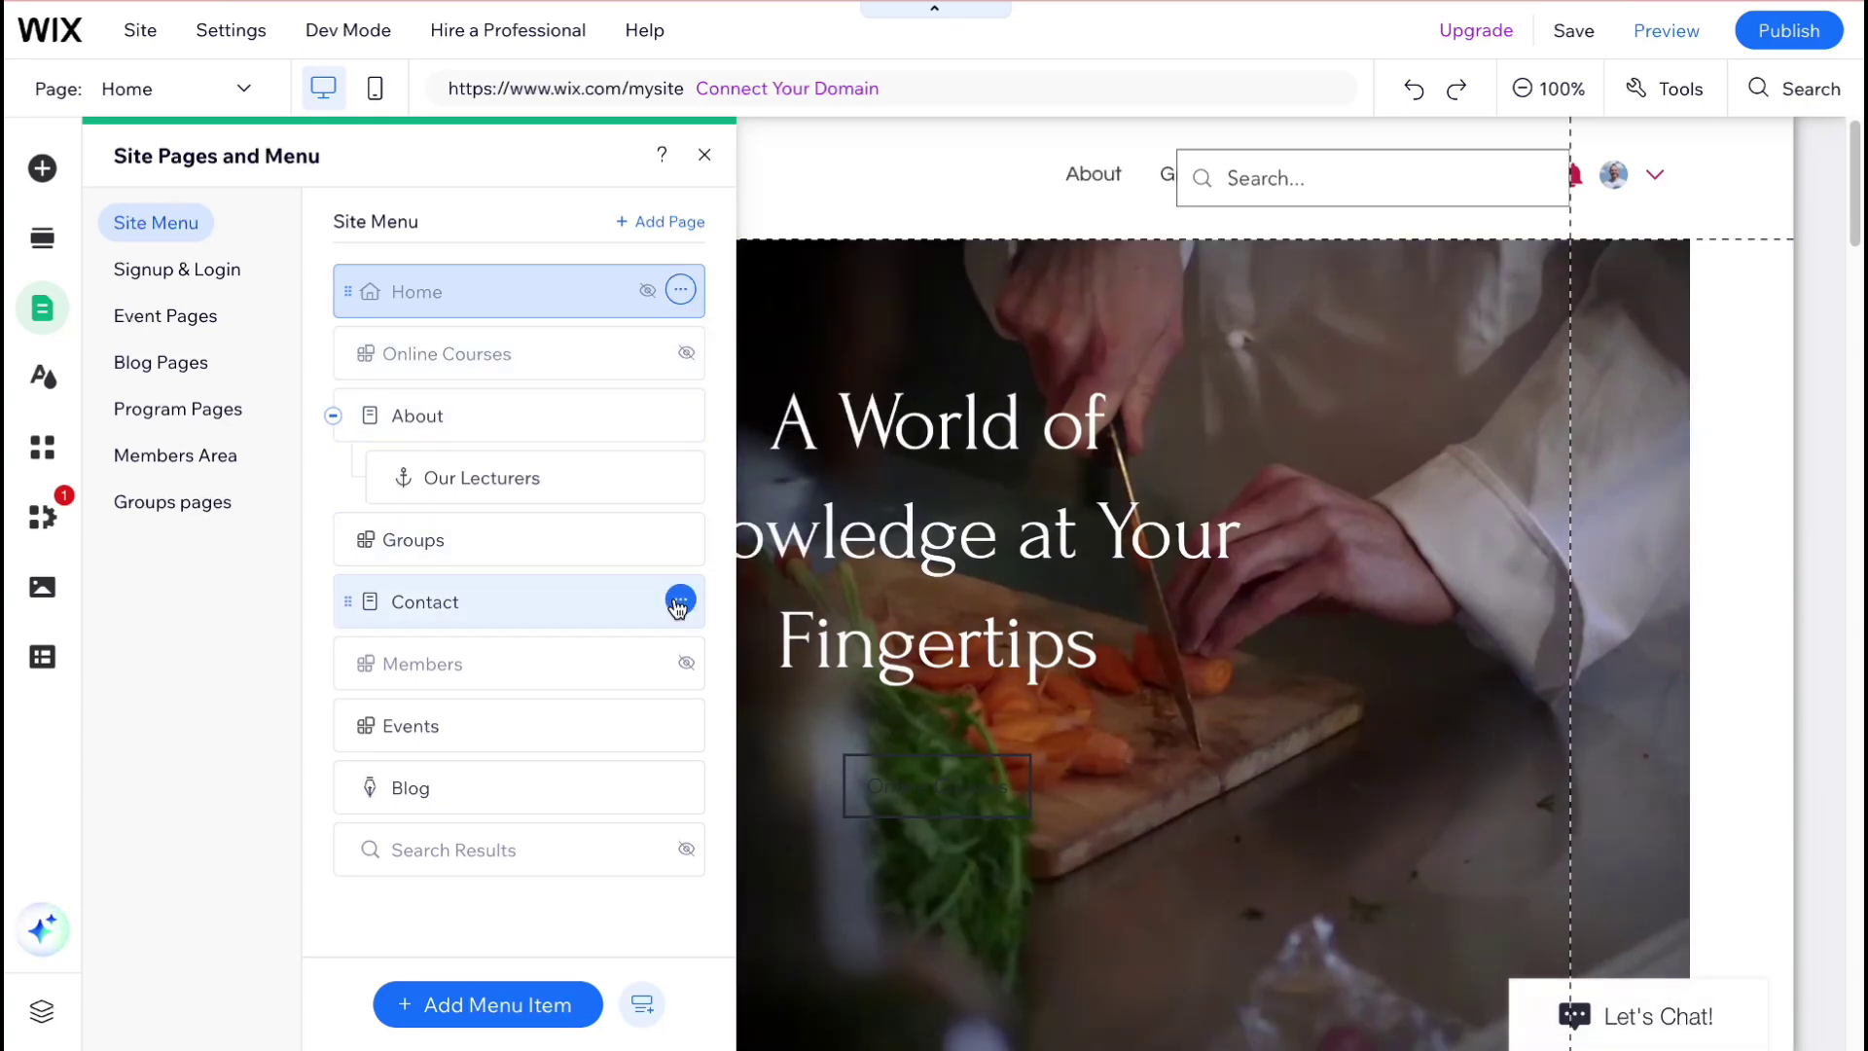
{"action": "left_click", "coordinate": [679, 602]}
{"action": "left_click", "coordinate": [806, 600]}
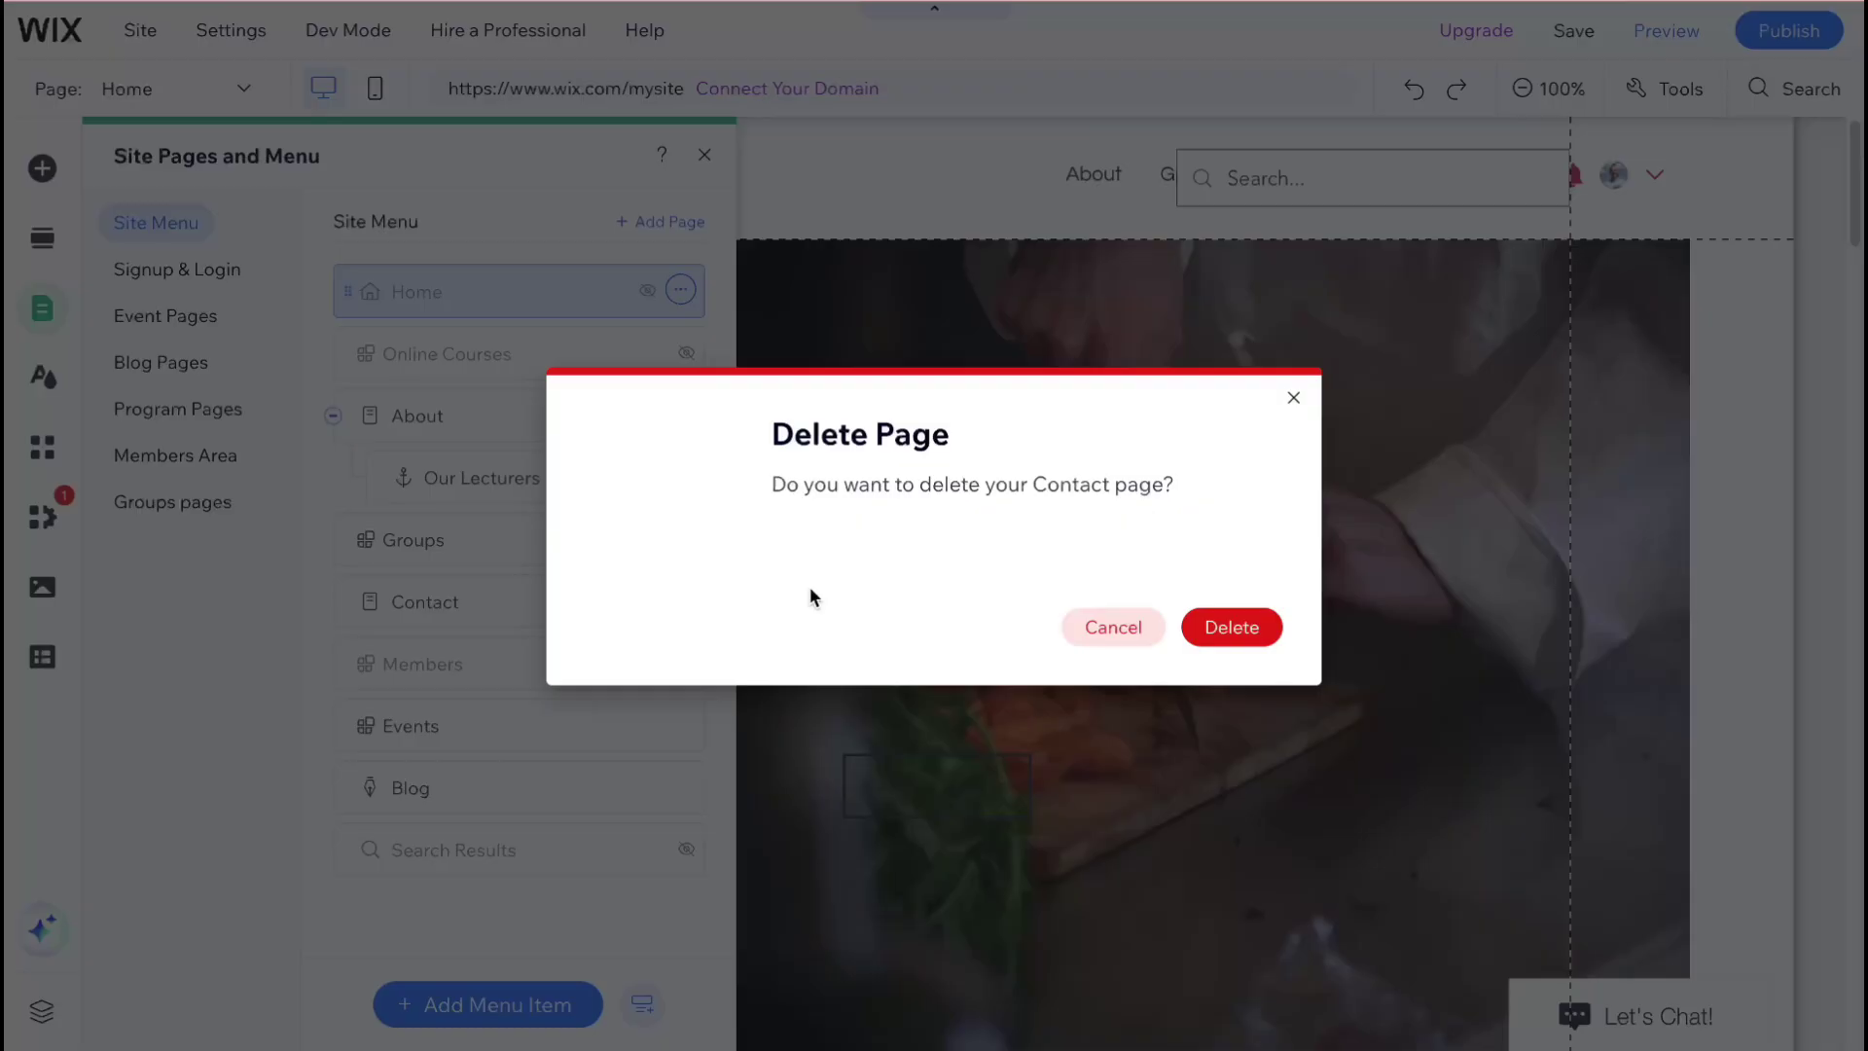
{"action": "left_click", "coordinate": [1231, 628]}
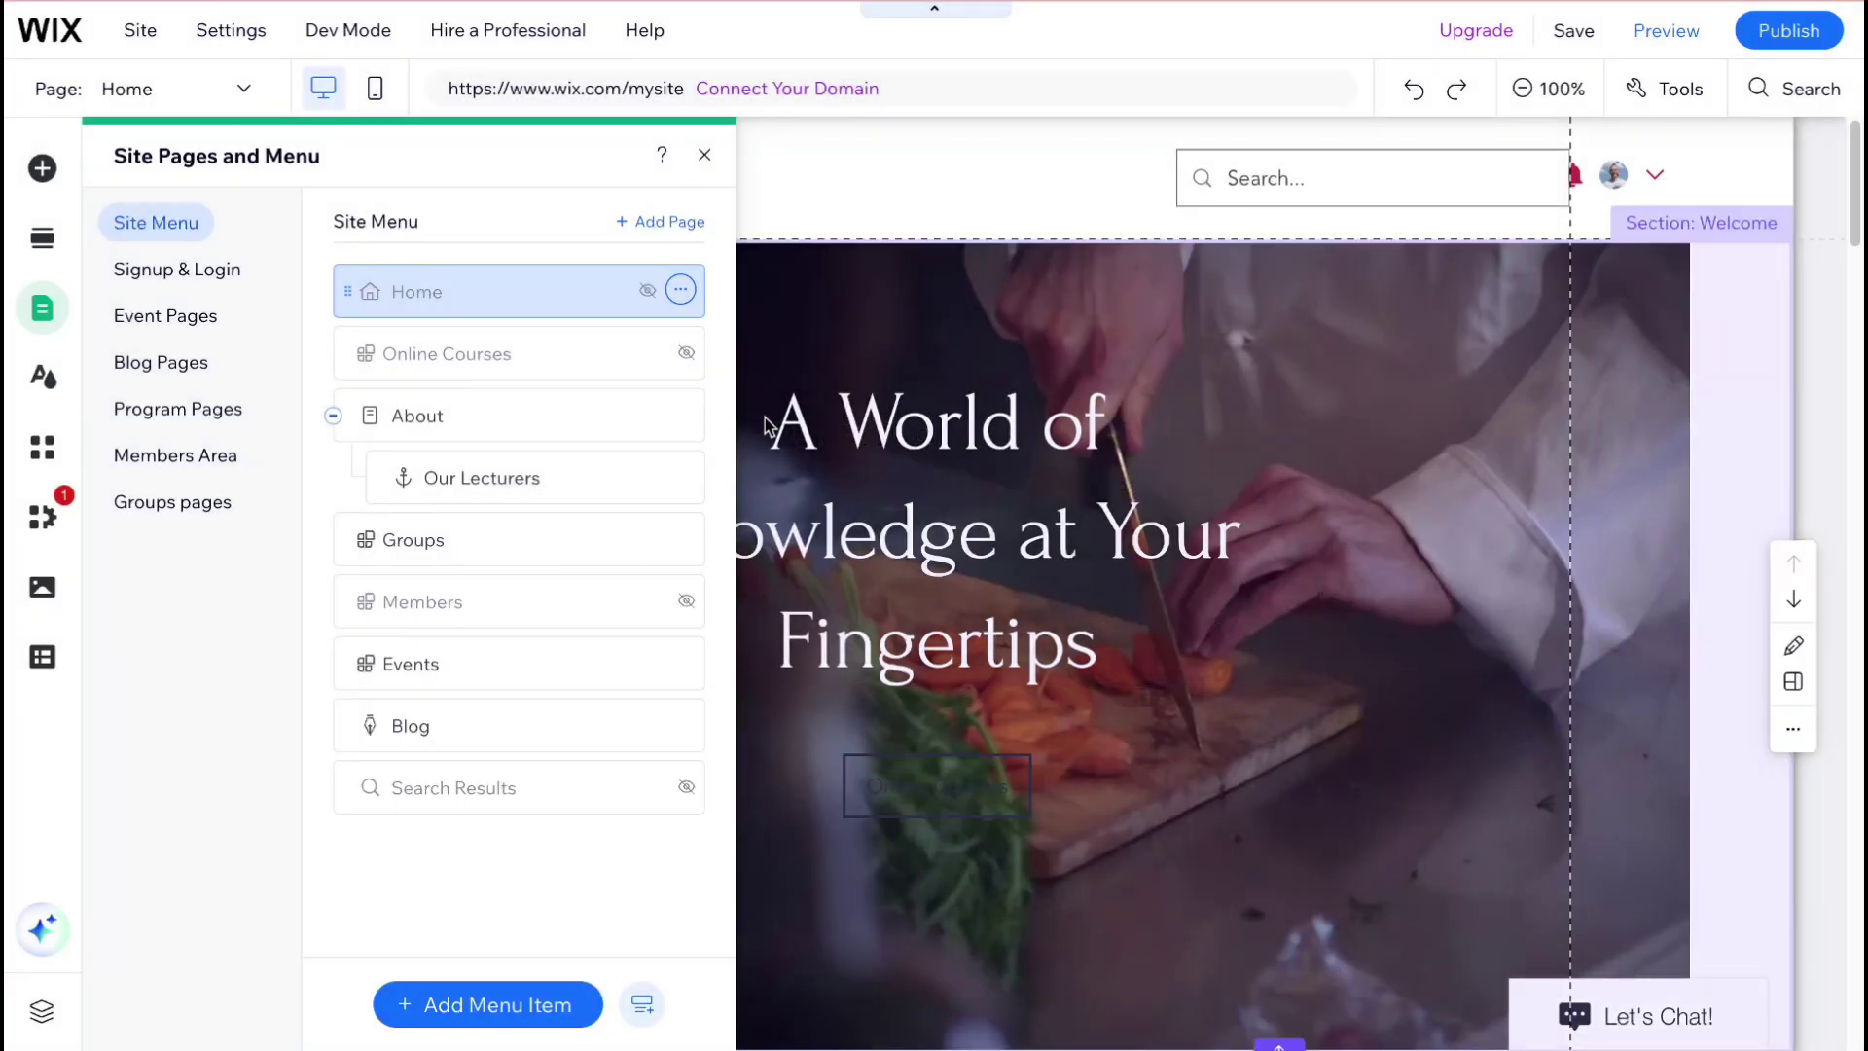
Look at the About page designs offered for a new page and close the gallery without adding one.
{"action": "left_click", "coordinate": [671, 222]}
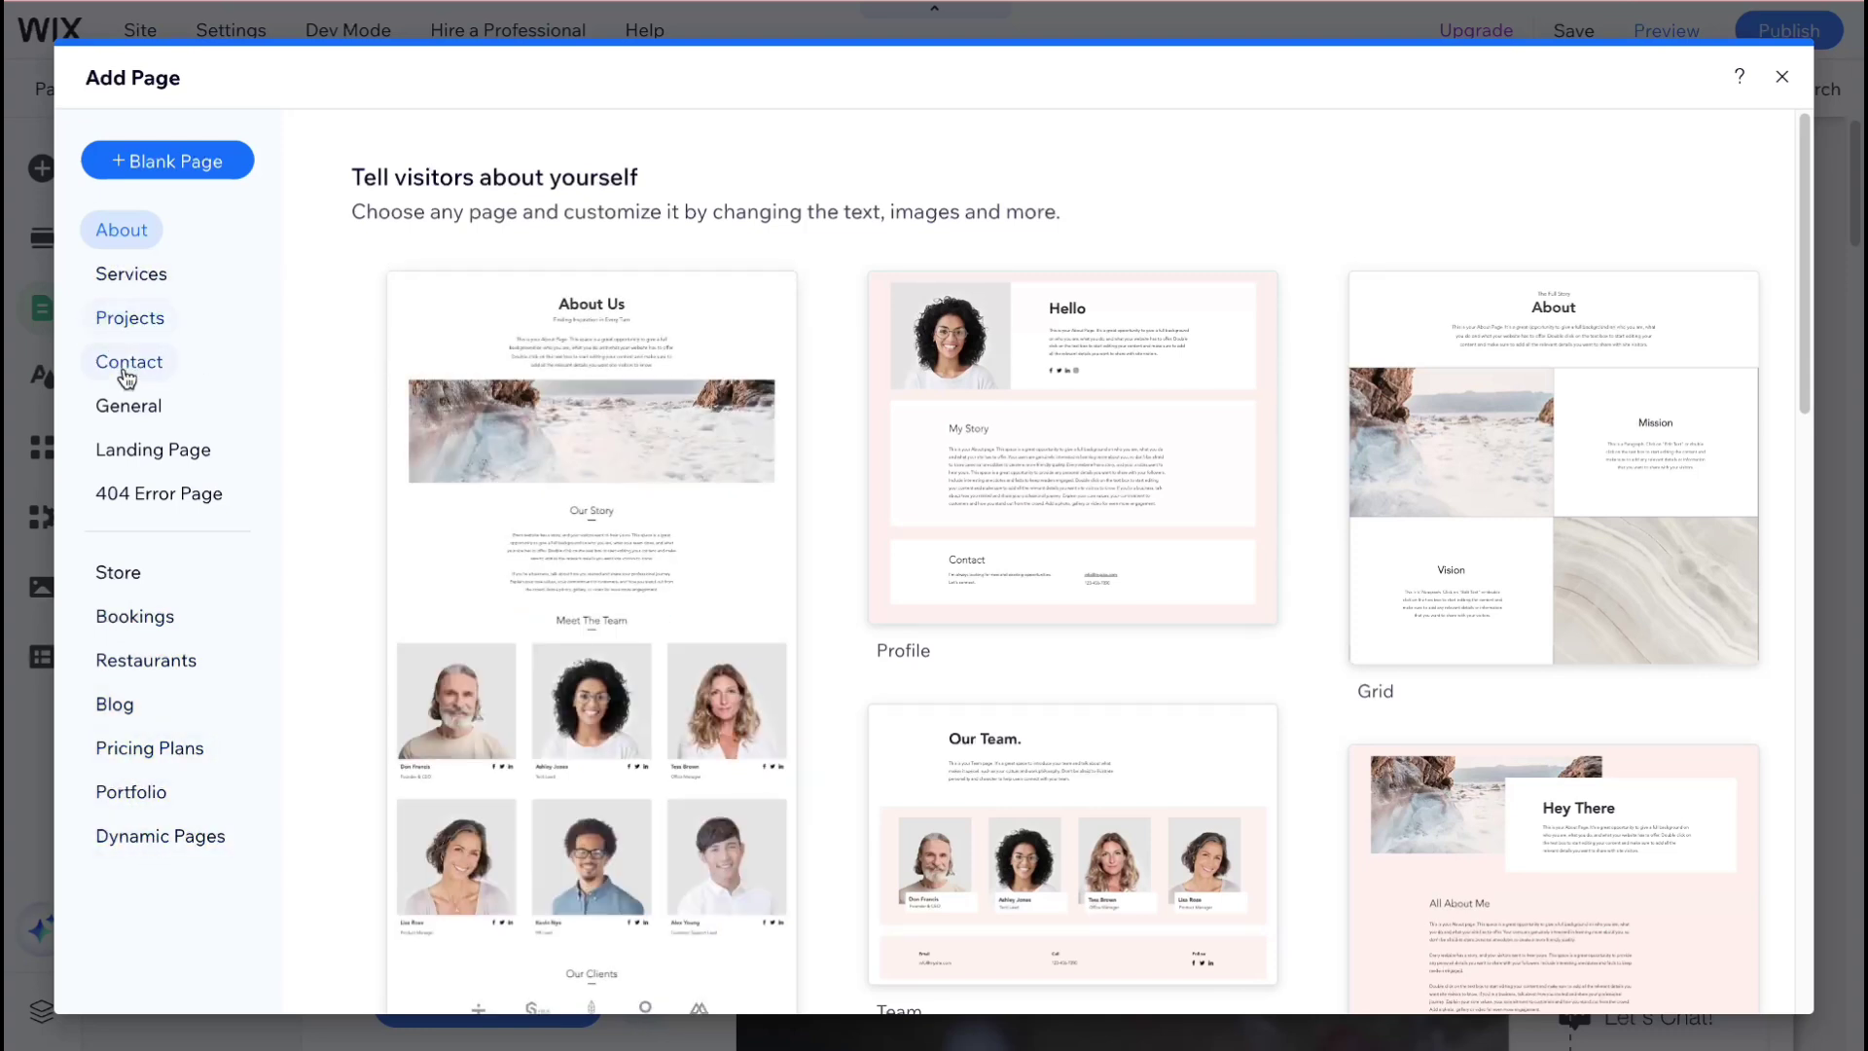
{"action": "left_click", "coordinate": [1782, 77]}
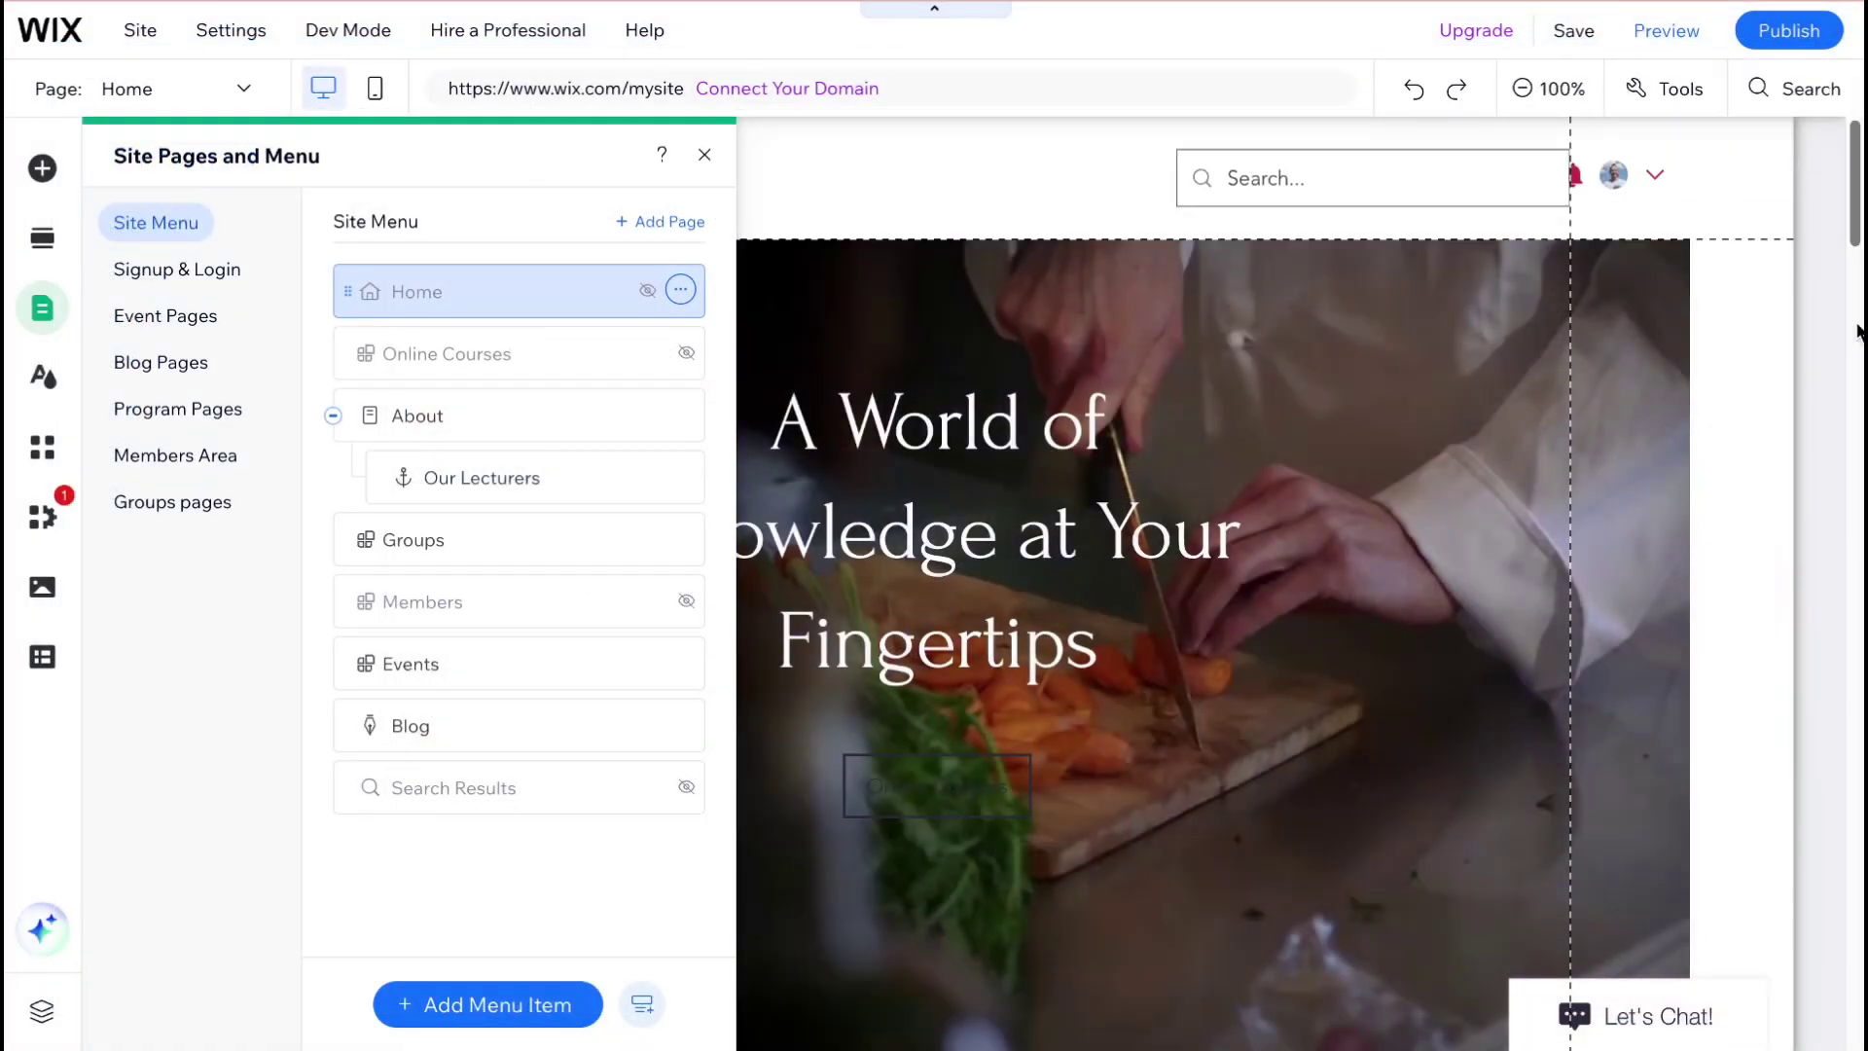
Add the first Welcome section design above the Our Courses section of the home page and move it one section up.
{"action": "left_click", "coordinate": [1854, 334]}
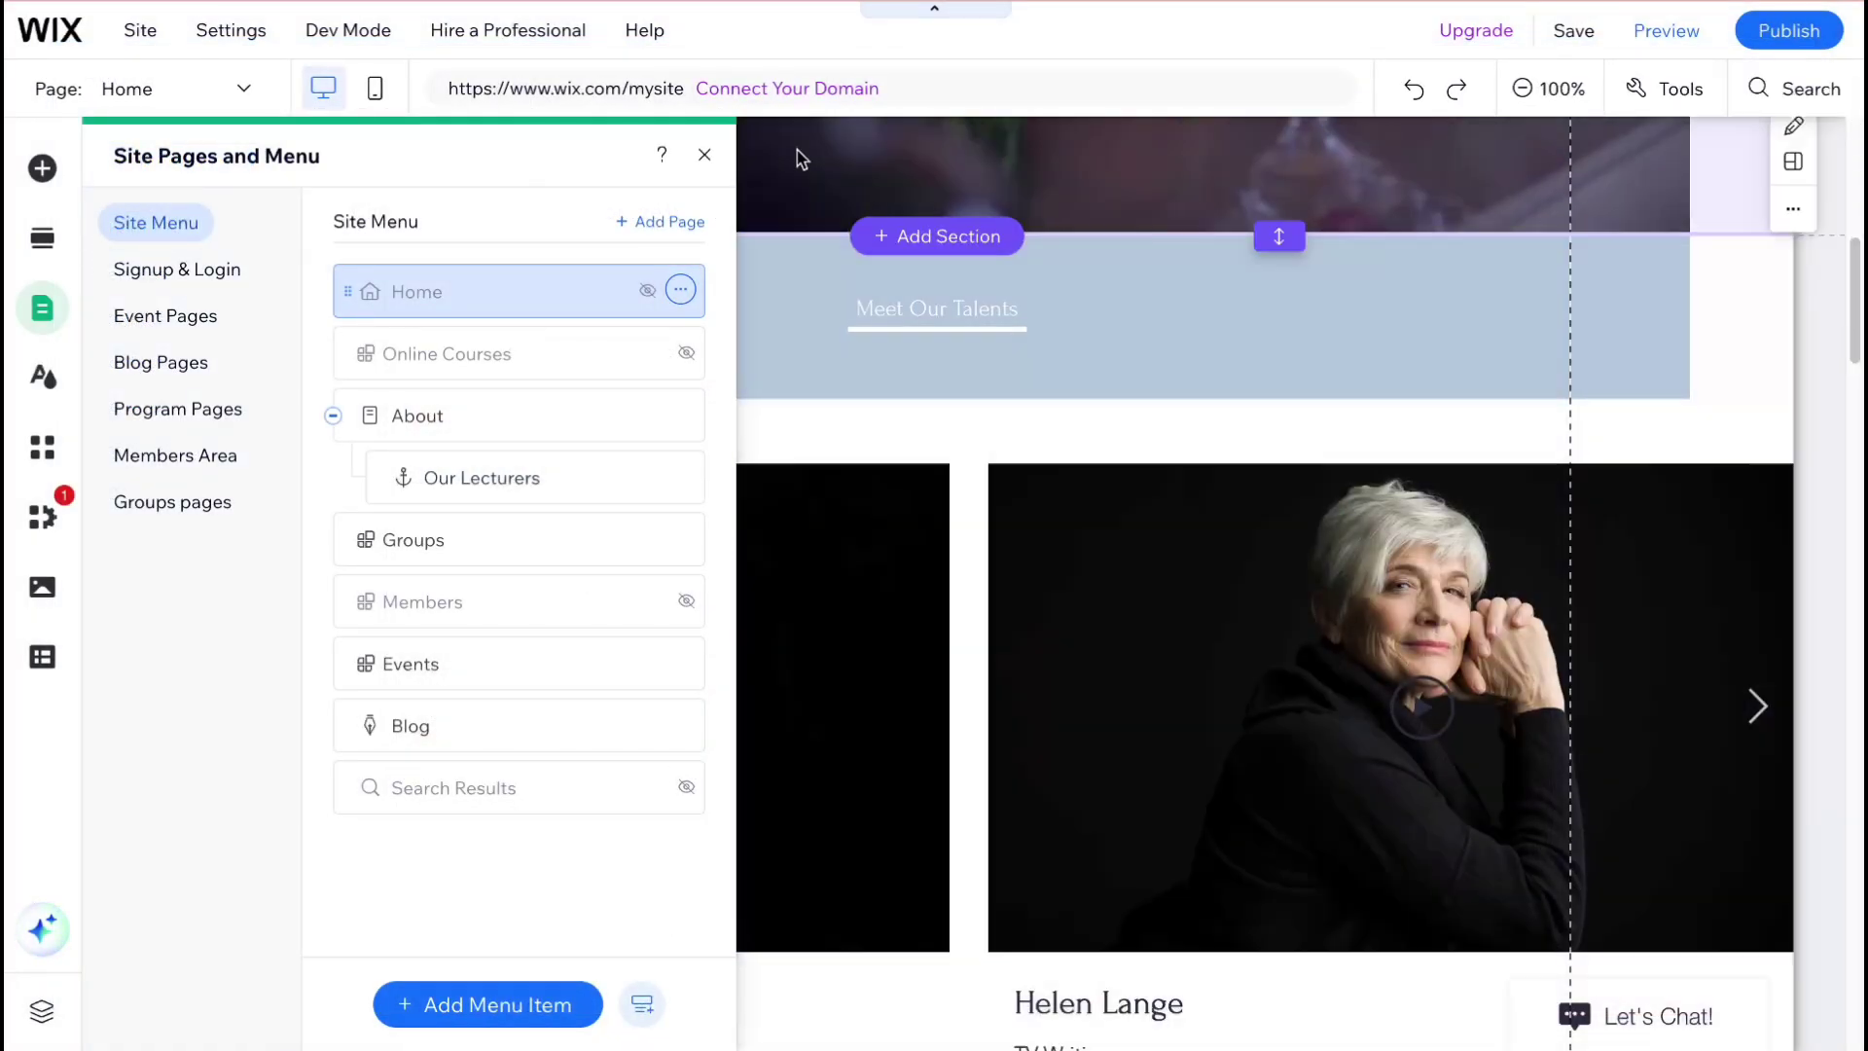
{"action": "left_click", "coordinate": [39, 239]}
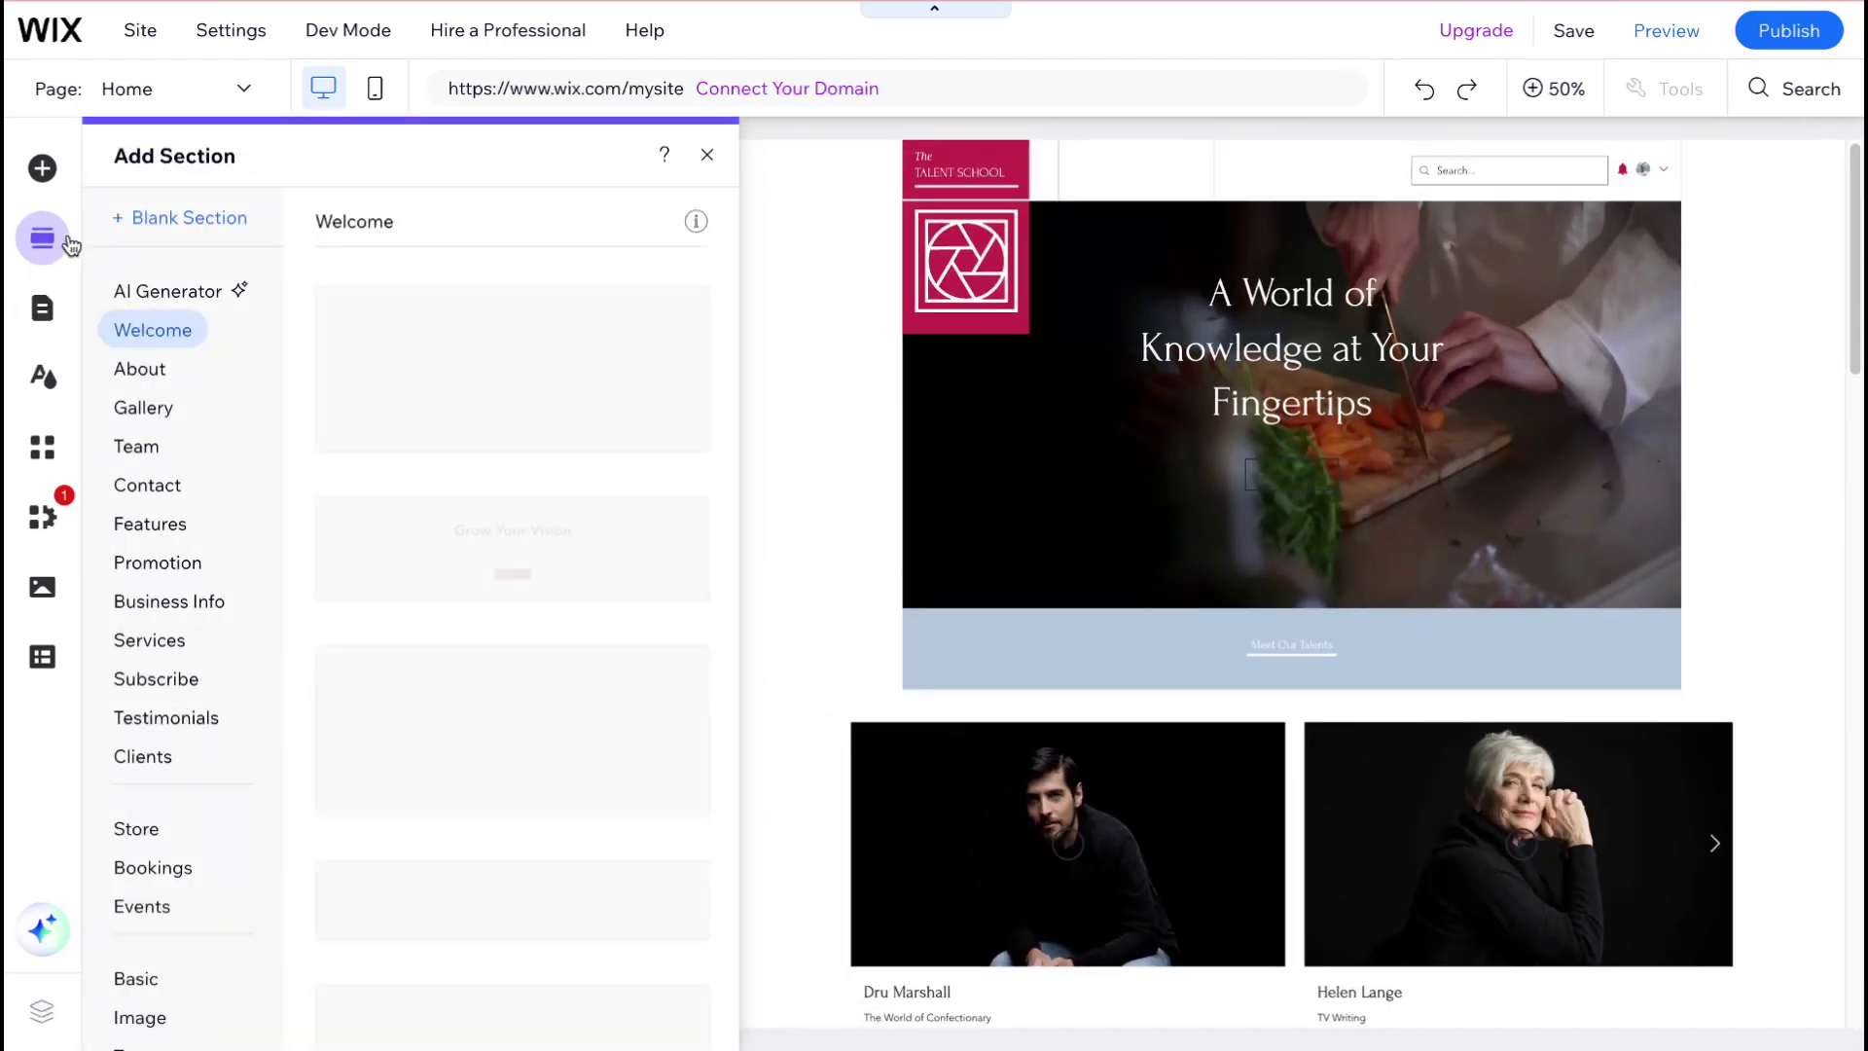
{"action": "scroll", "coordinate": [1189, 511], "scroll_direction": "down", "scroll_amount": 5}
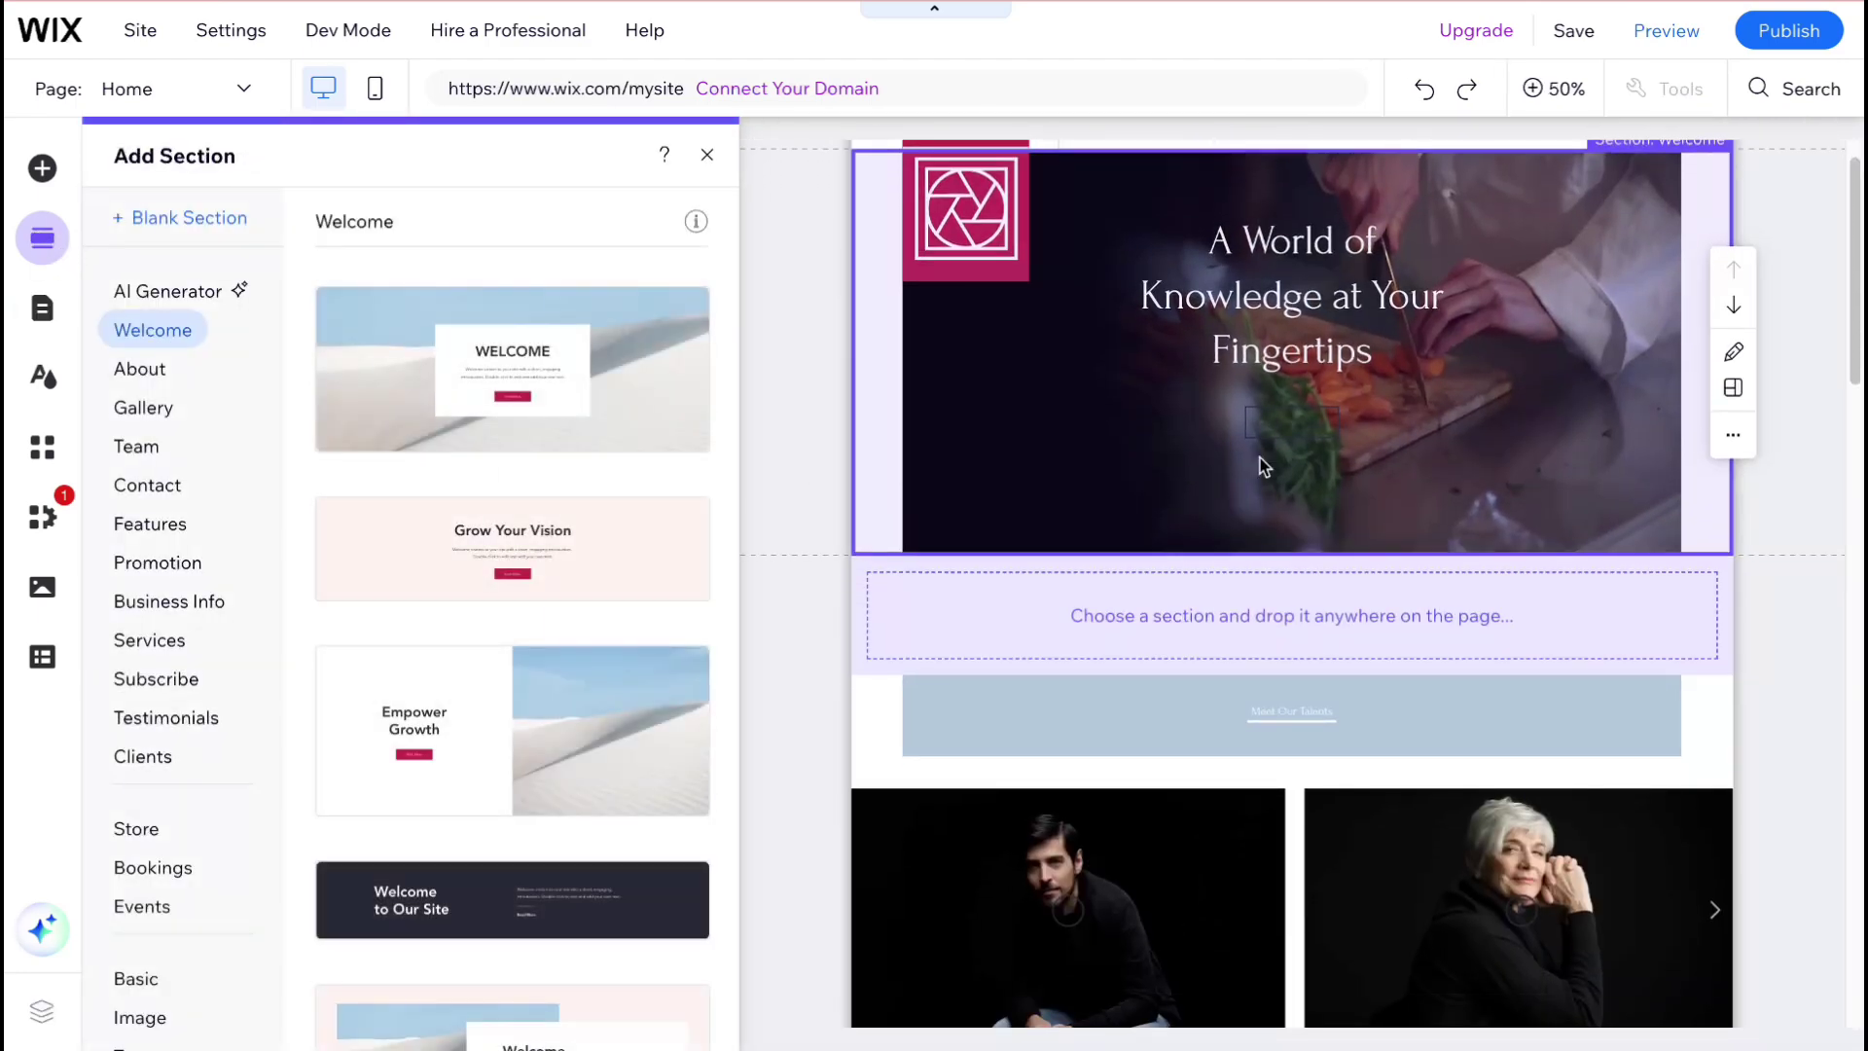
{"action": "scroll", "coordinate": [1263, 529], "scroll_direction": "down", "scroll_amount": 8}
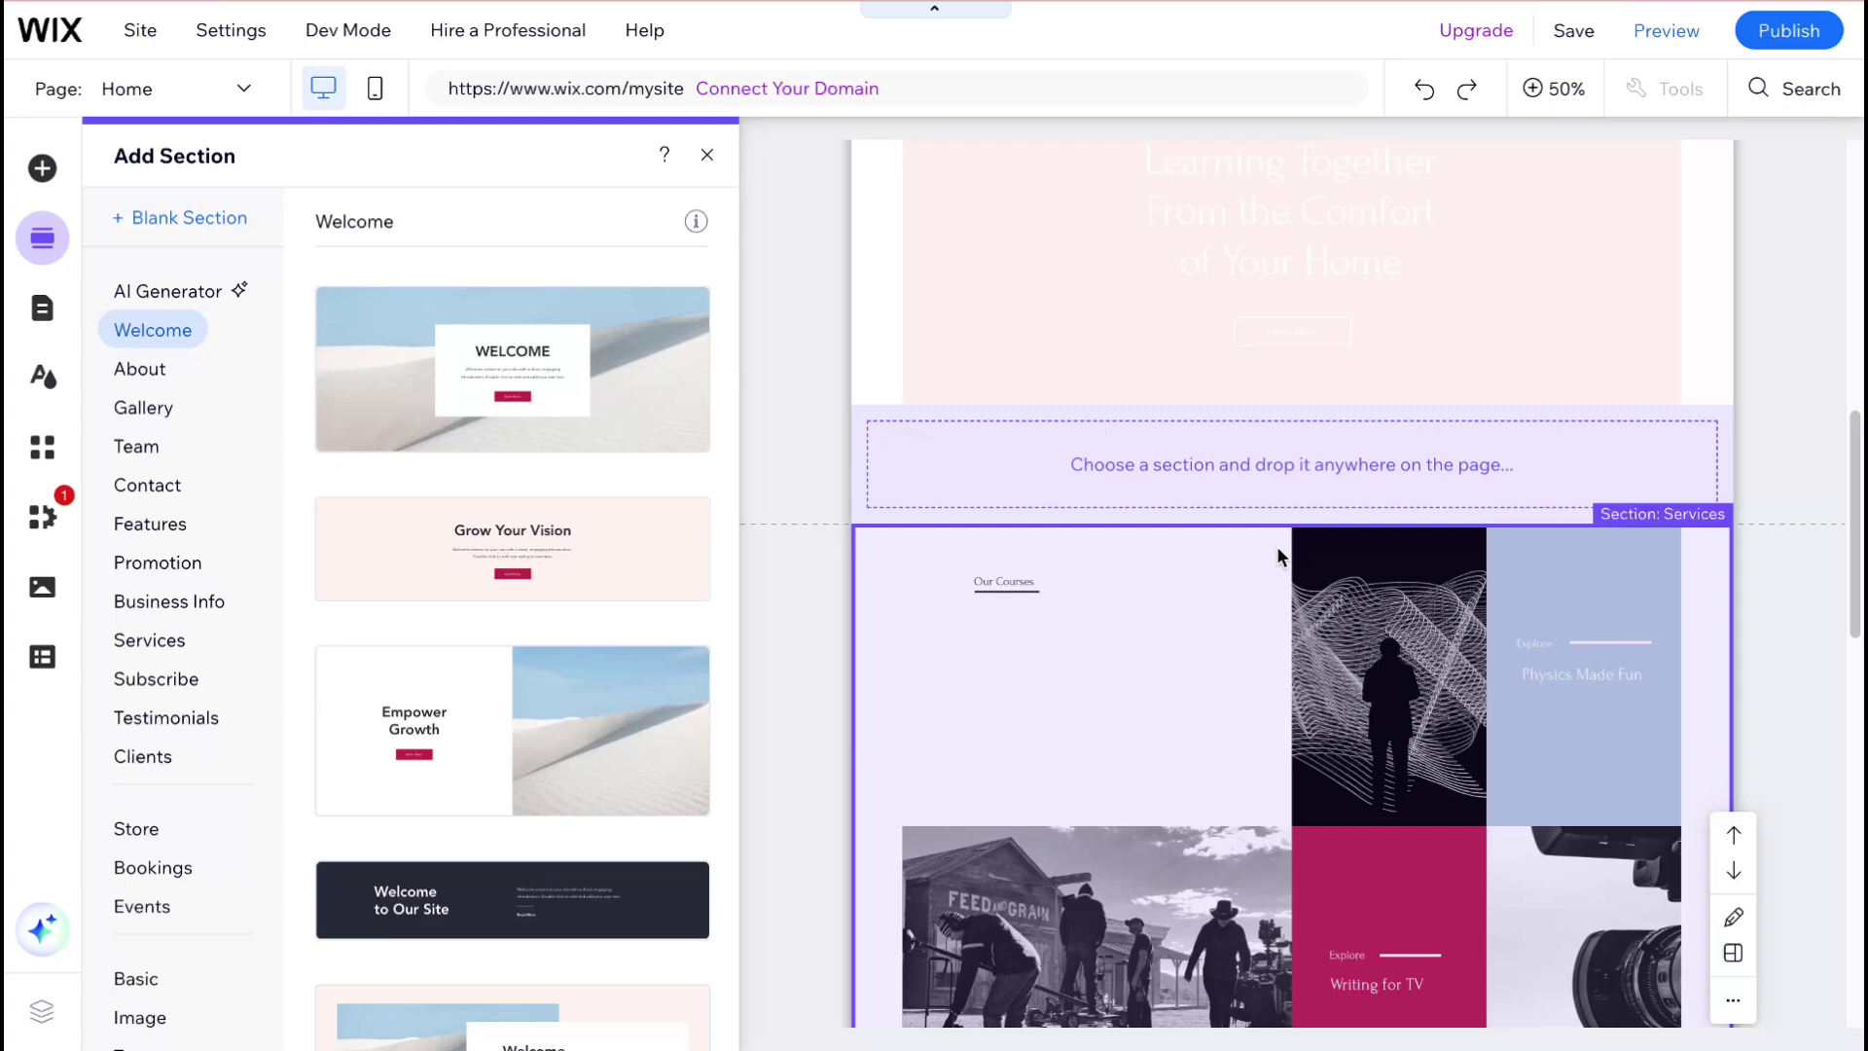
{"action": "scroll", "coordinate": [1263, 738], "scroll_direction": "down", "scroll_amount": 1}
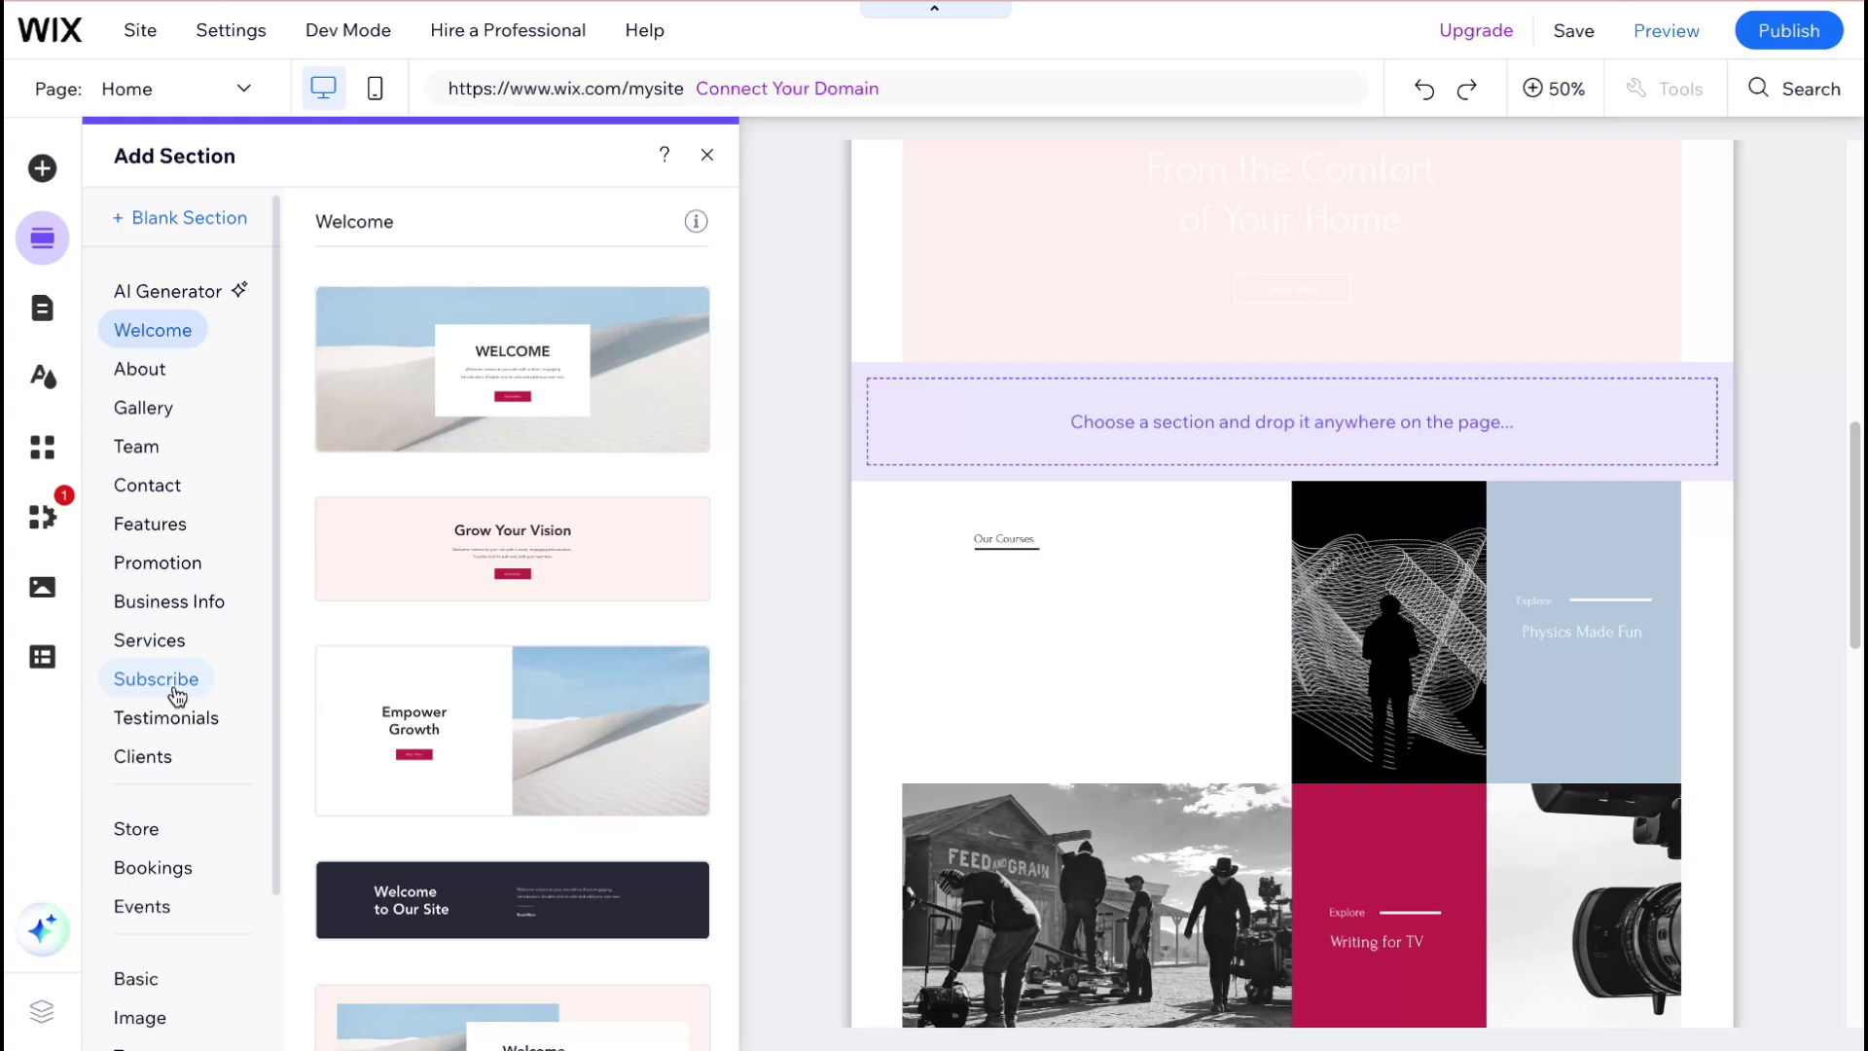
{"action": "scroll", "coordinate": [173, 745], "scroll_direction": "down", "scroll_amount": 3}
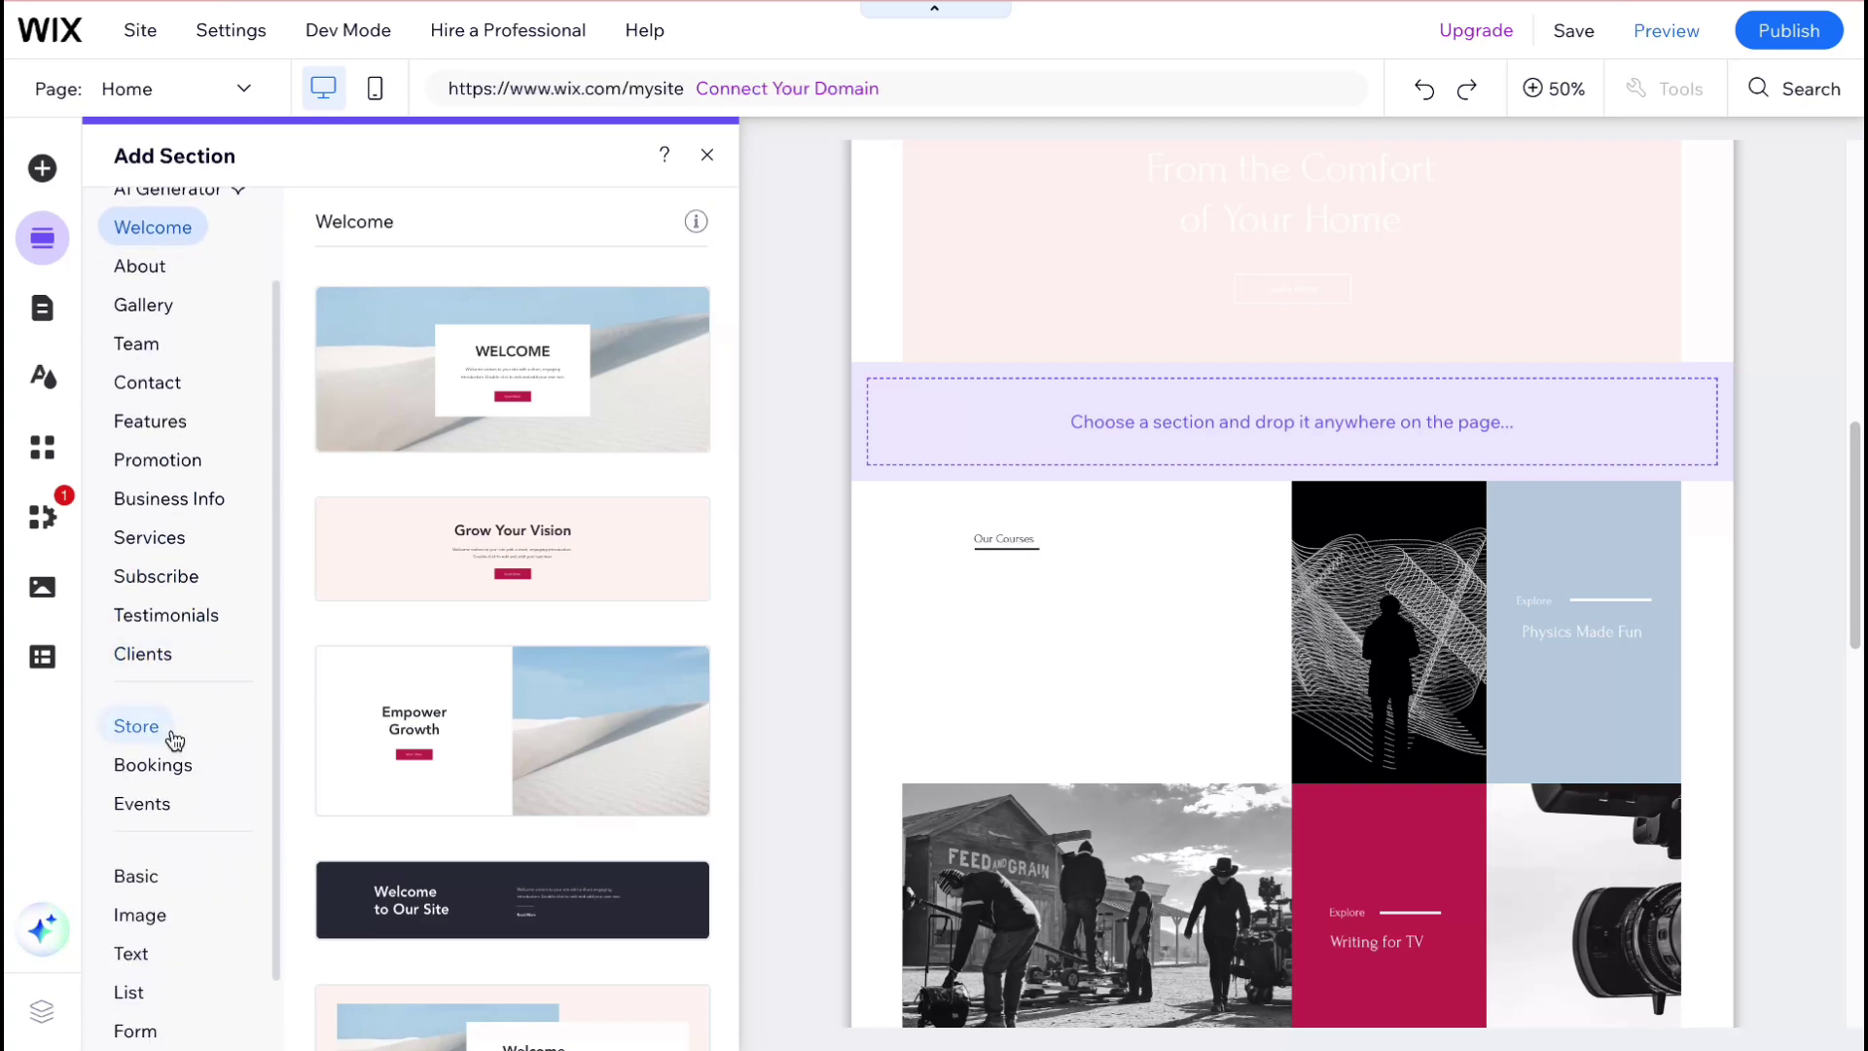
{"action": "scroll", "coordinate": [176, 733], "scroll_direction": "up", "scroll_amount": 3}
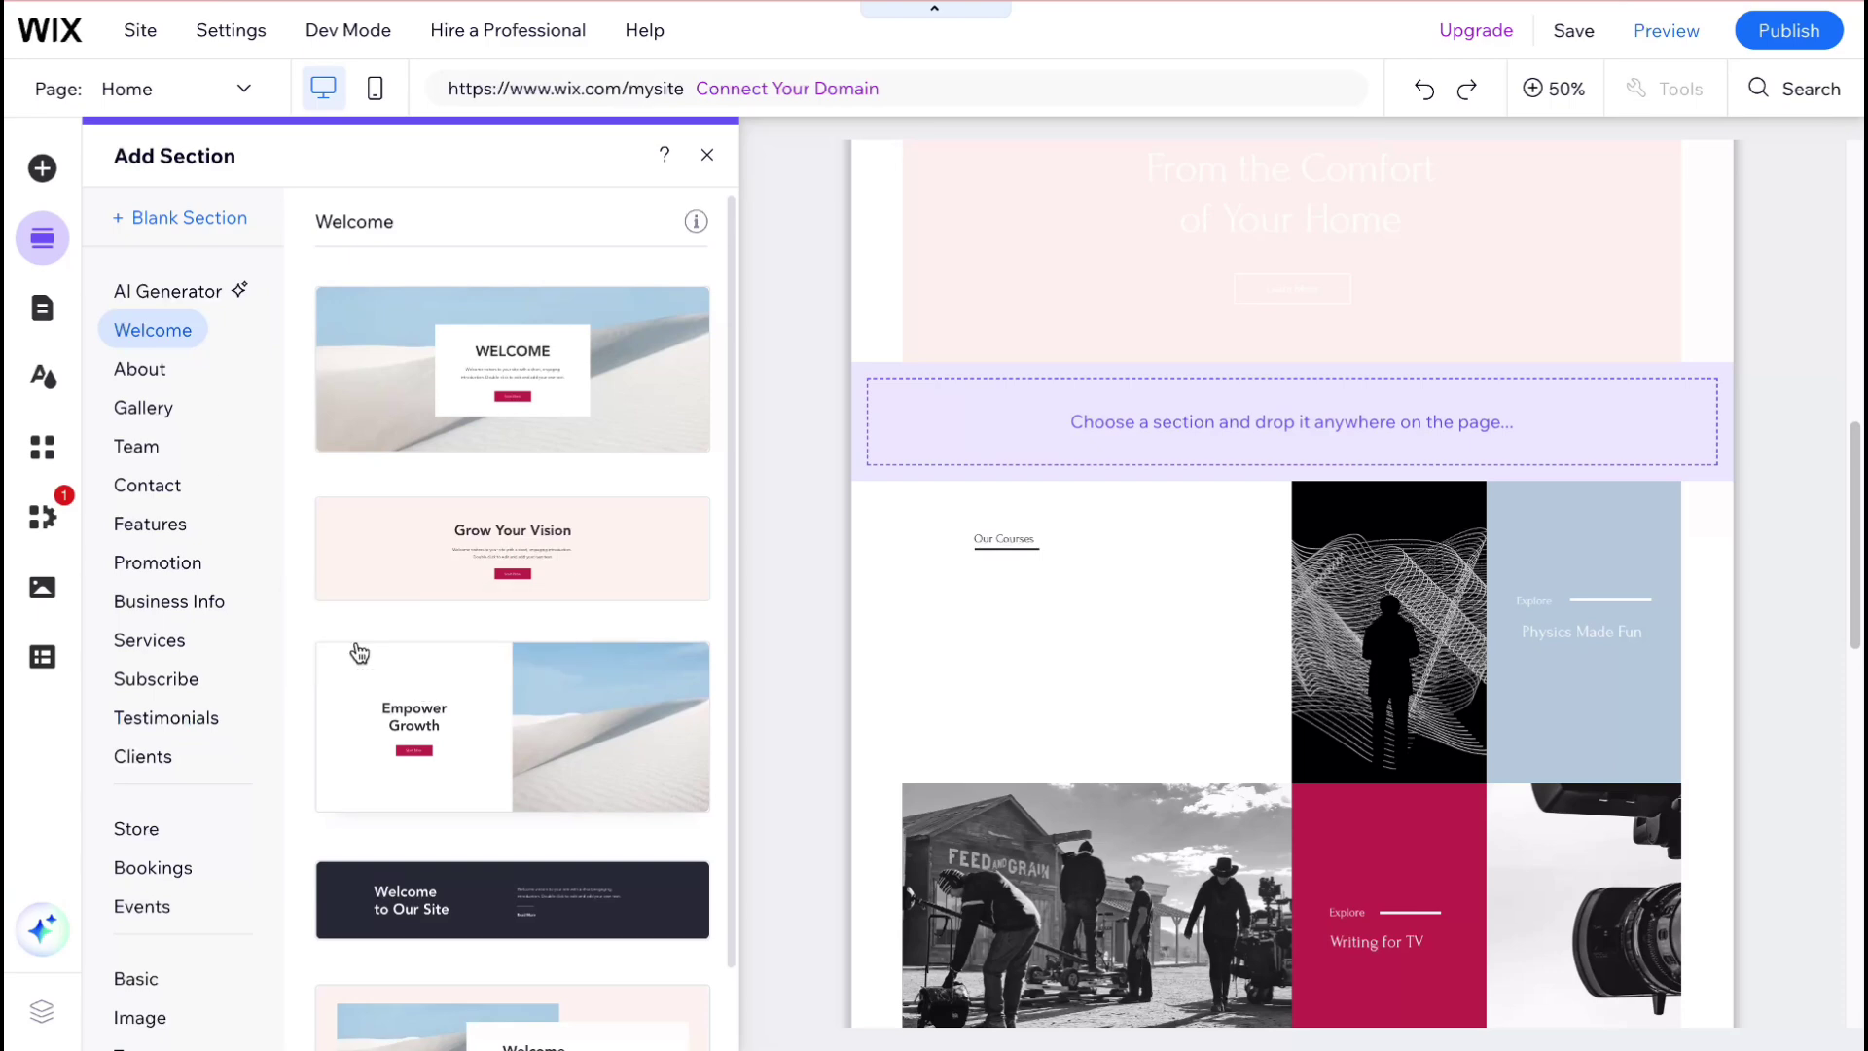
{"action": "left_click_drag", "start_coordinate": [512, 369], "coordinate": [1279, 393]}
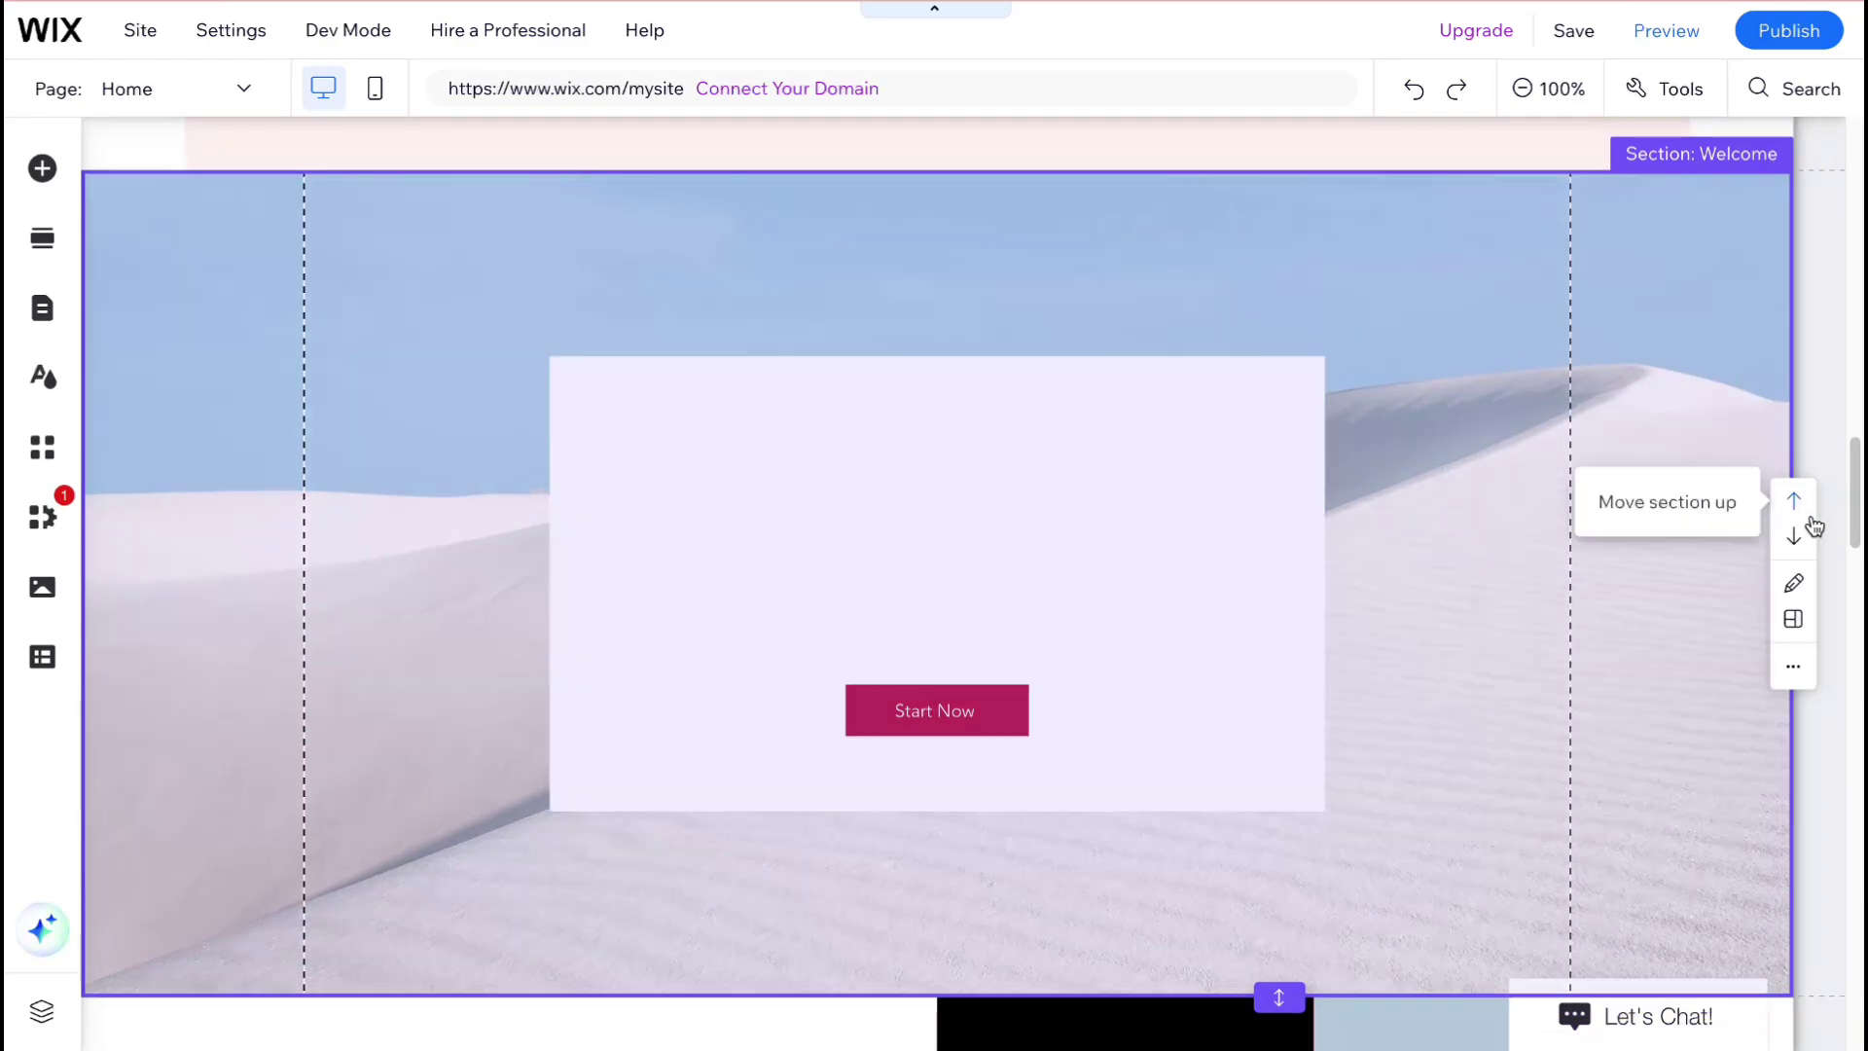
{"action": "left_click", "coordinate": [1810, 518]}
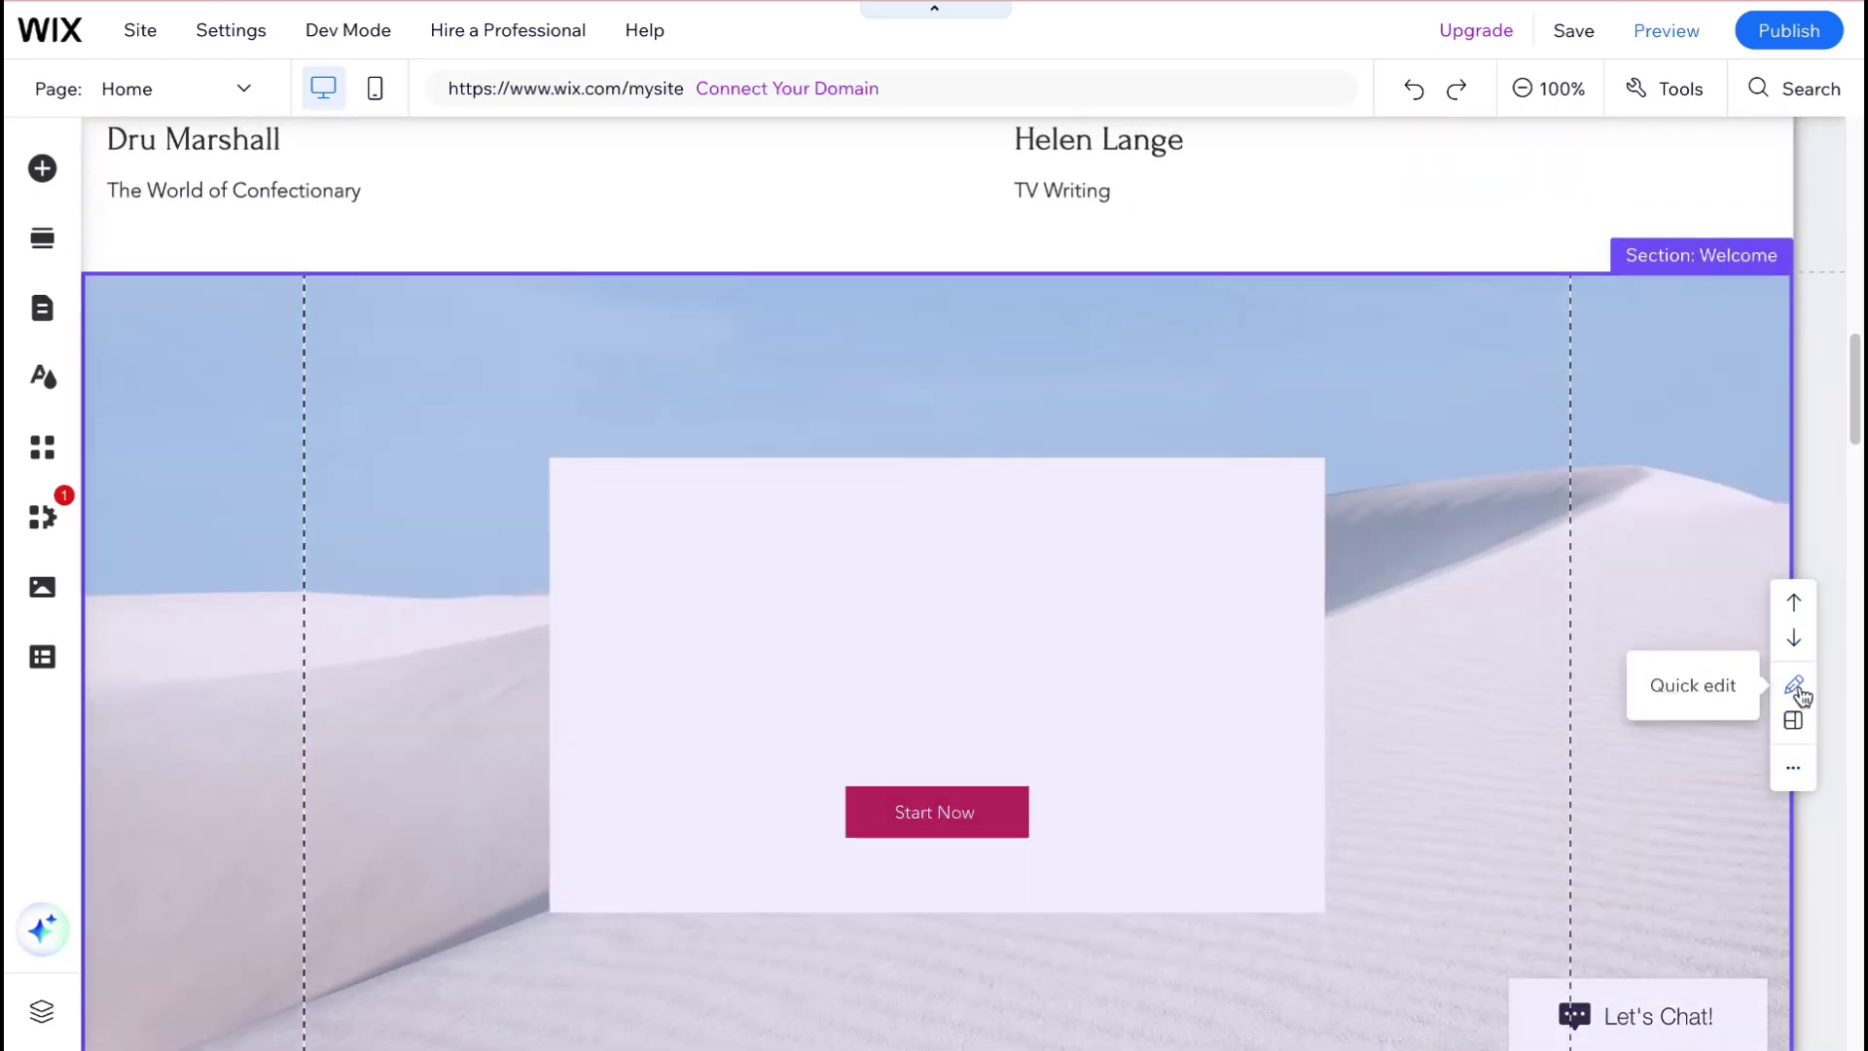
{"action": "left_click", "coordinate": [1796, 769]}
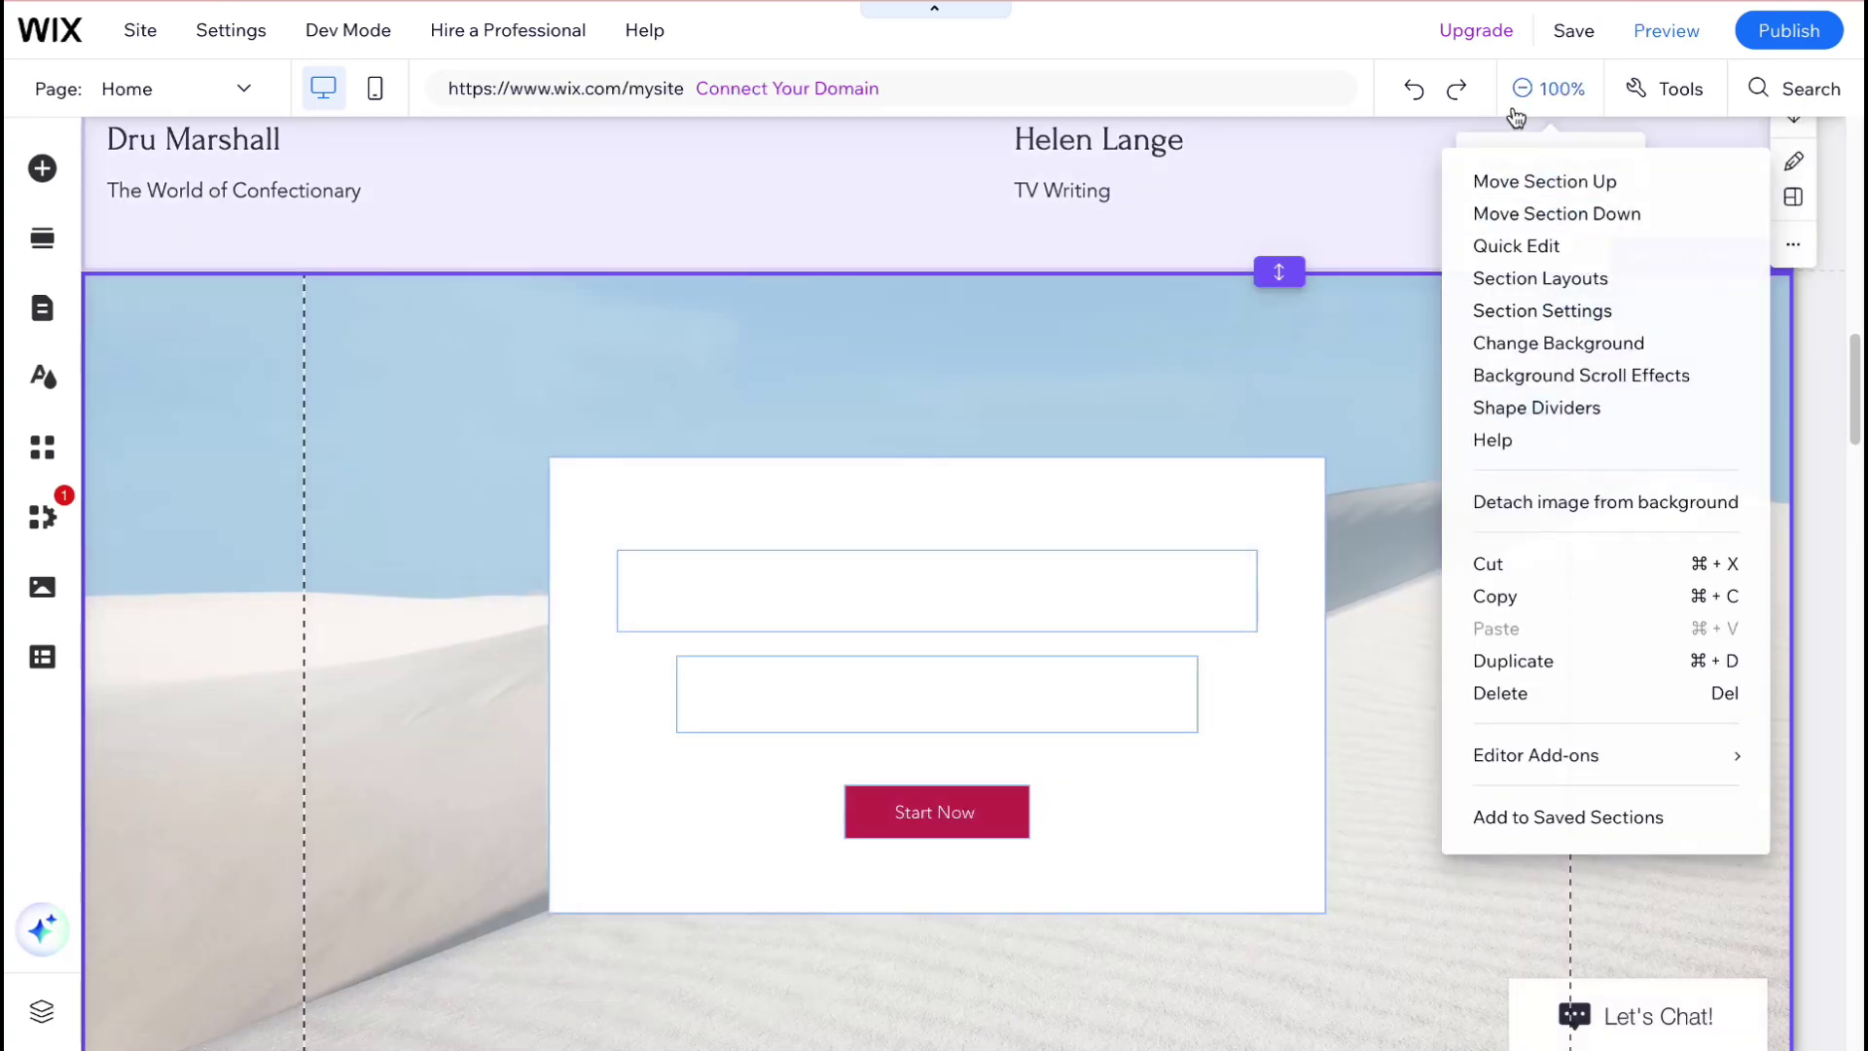
Move the WELCOME heading, intro text and Start Now button off the white container box in the new section and delete the box.
{"action": "left_click_drag", "start_coordinate": [960, 572], "coordinate": [1149, 290]}
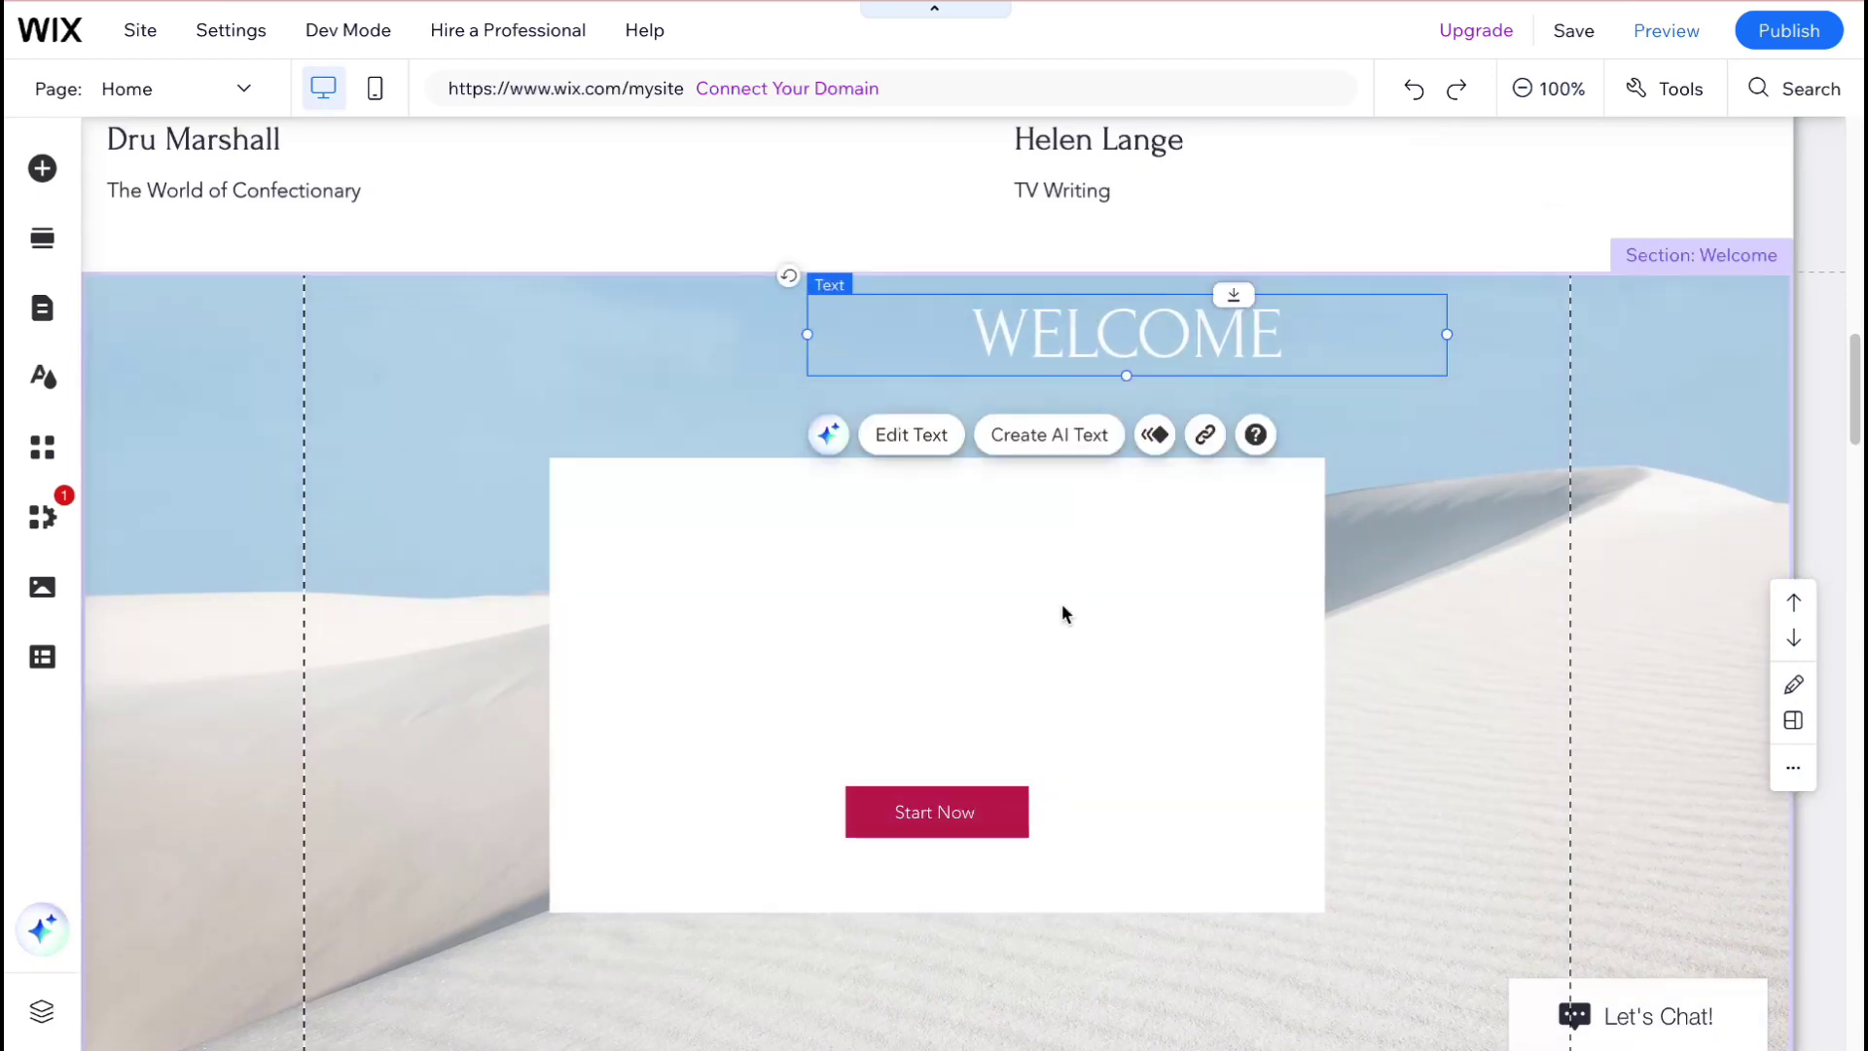
{"action": "left_click_drag", "start_coordinate": [951, 676], "coordinate": [517, 400]}
{"action": "left_click_drag", "start_coordinate": [970, 689], "coordinate": [1301, 682]}
{"action": "left_click_drag", "start_coordinate": [1296, 806], "coordinate": [641, 785]}
{"action": "left_click", "coordinate": [1238, 619]}
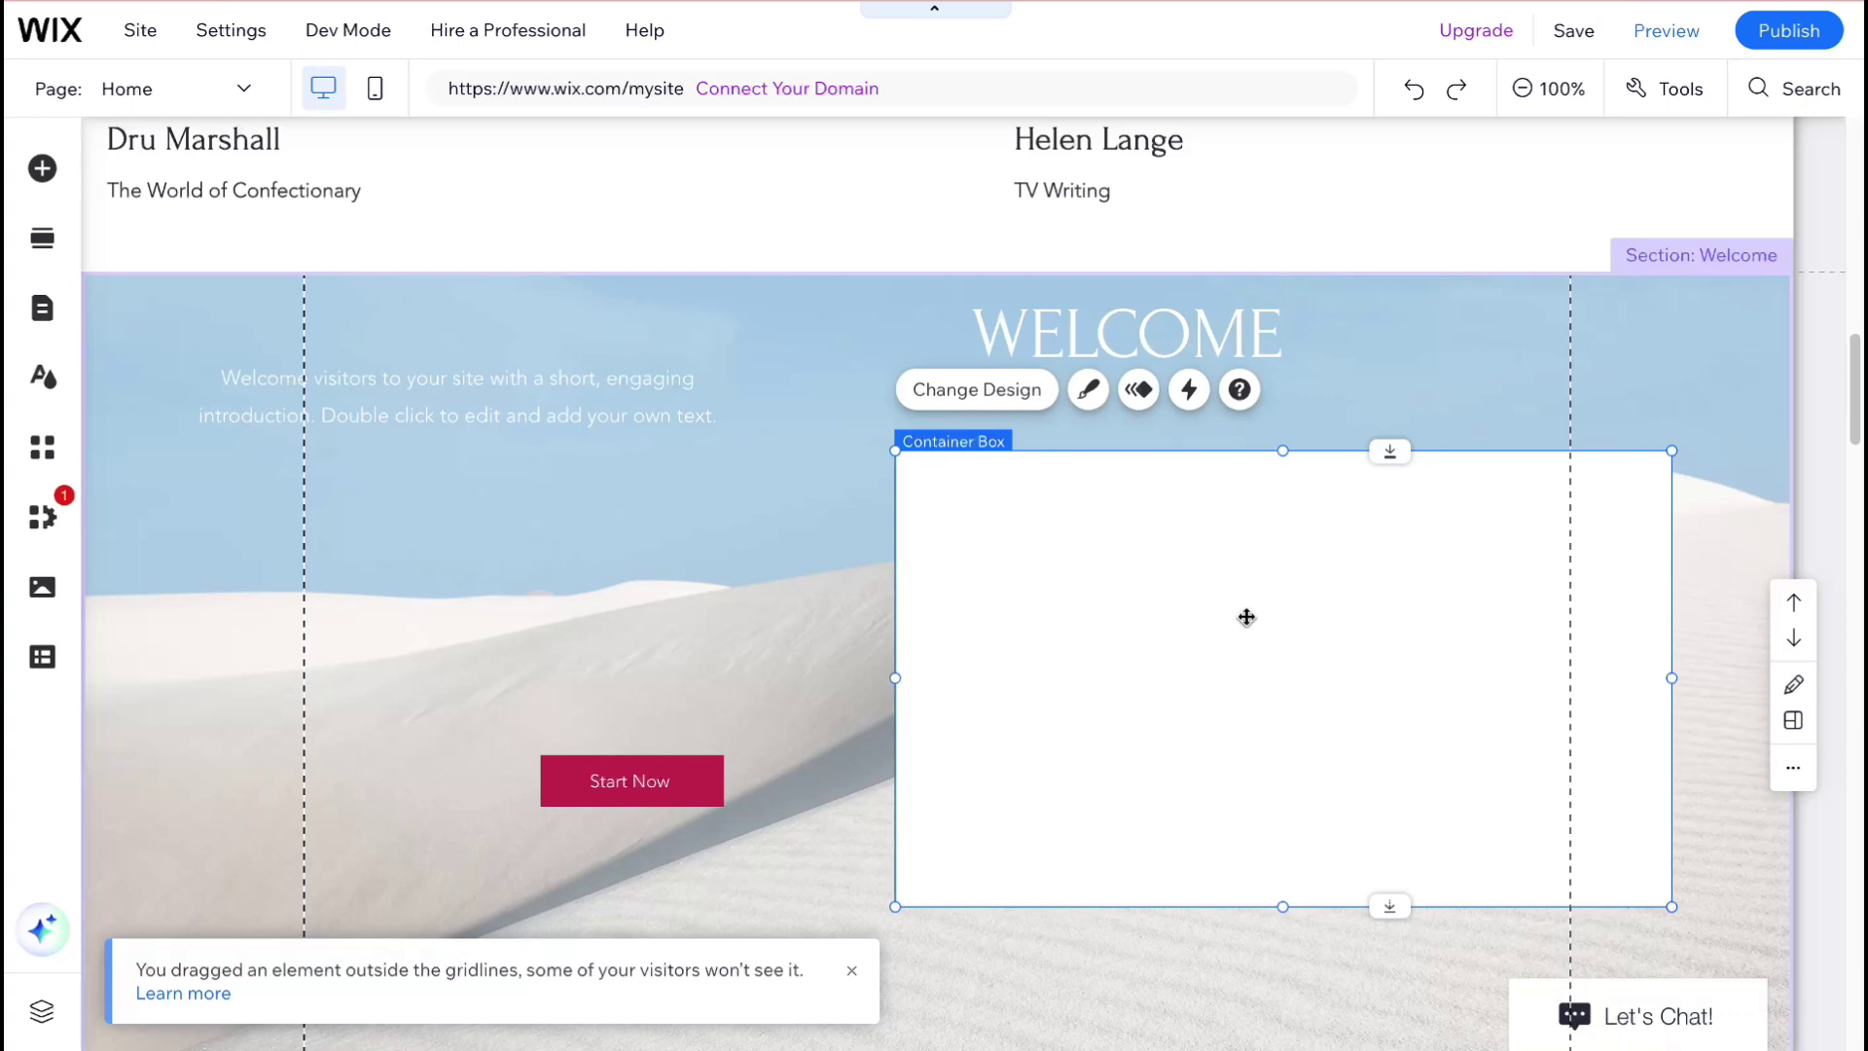
{"action": "key", "text": "Delete"}
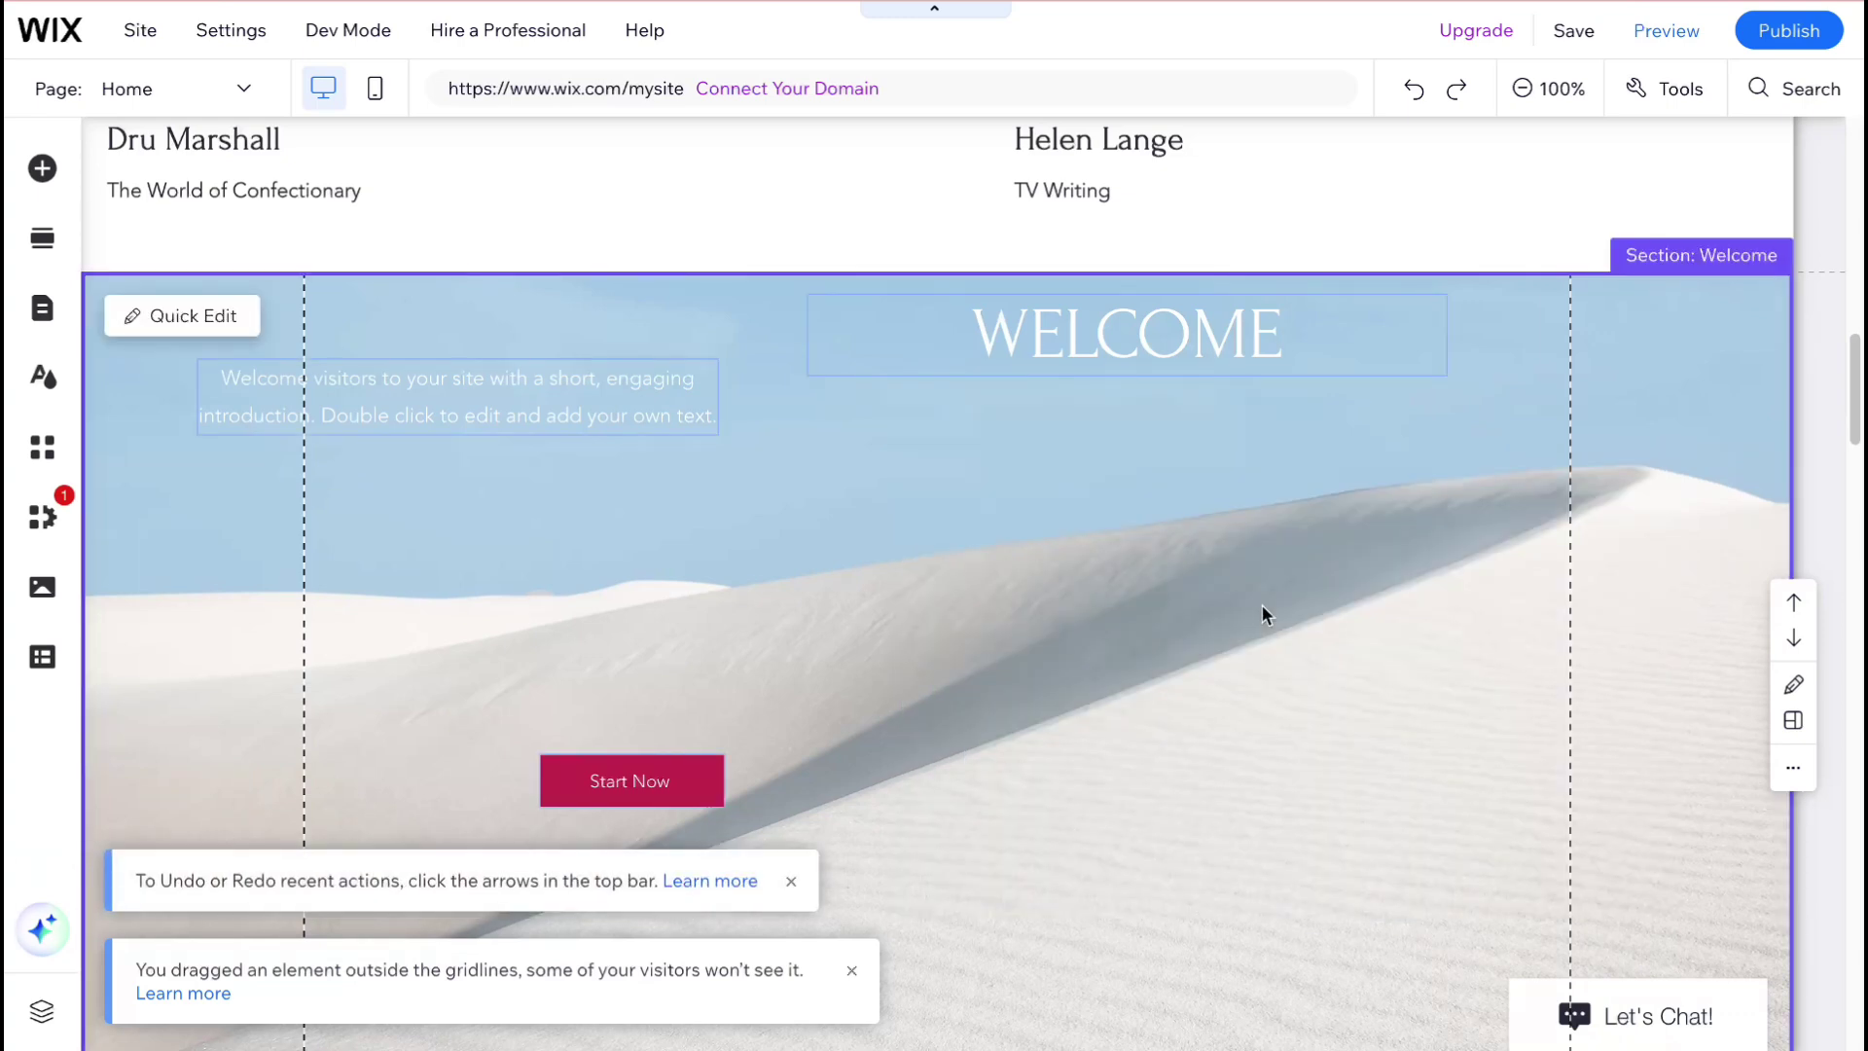
Move the intro text to the middle of the Welcome section and place the WELCOME heading lower, above and right of it.
{"action": "left_click_drag", "start_coordinate": [563, 405], "coordinate": [956, 572]}
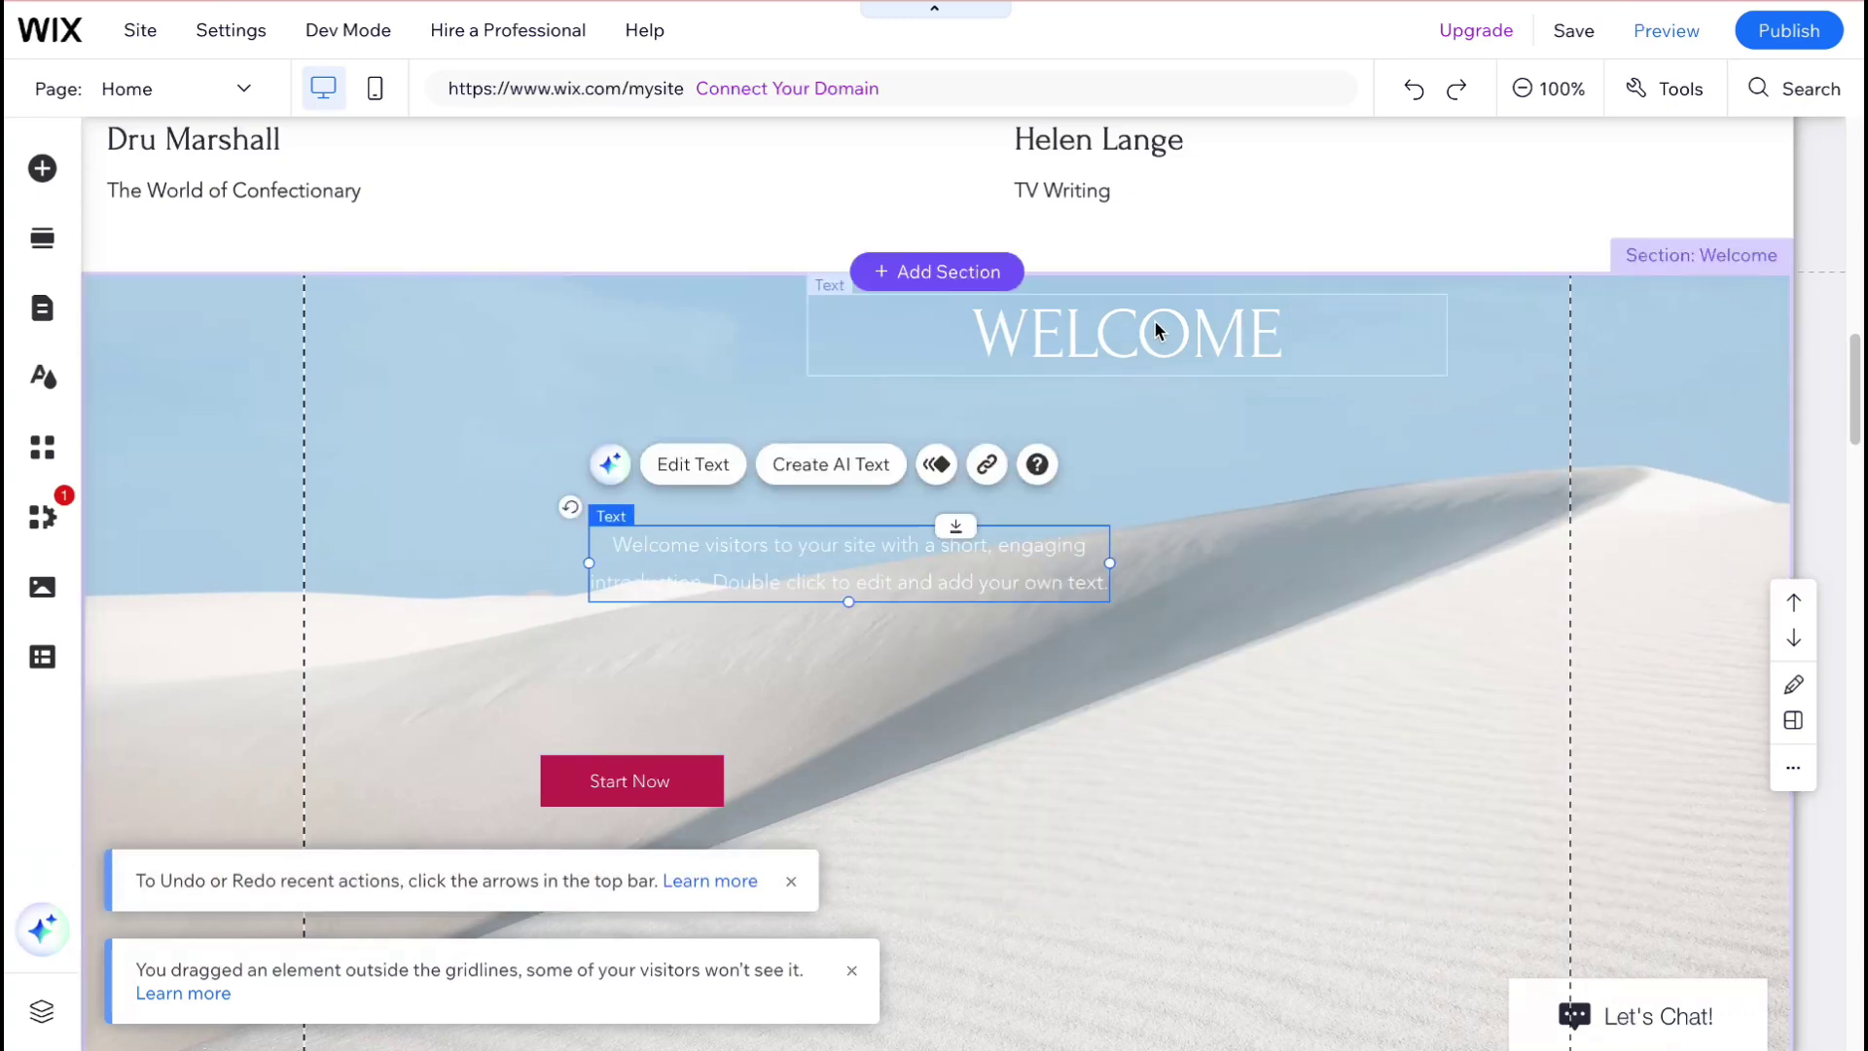
{"action": "left_click_drag", "start_coordinate": [1077, 336], "coordinate": [1186, 441]}
{"action": "left_click", "coordinate": [817, 555]}
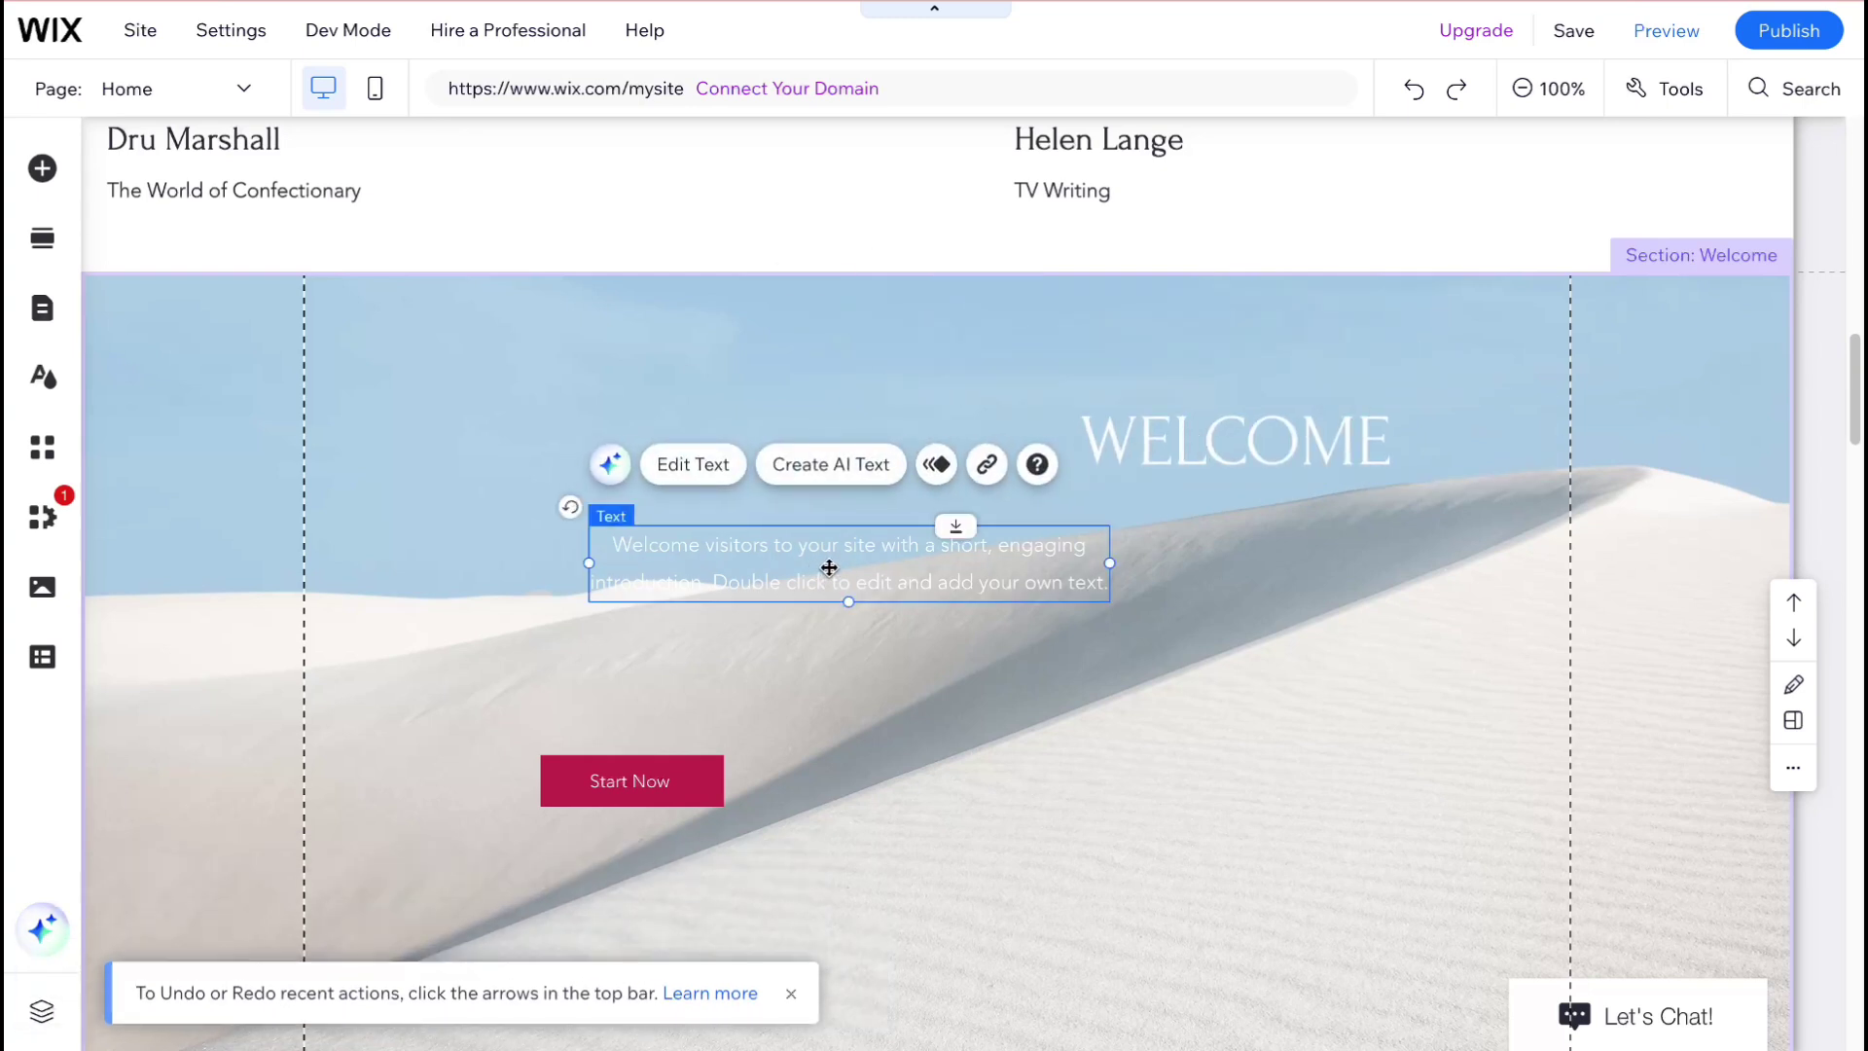
{"action": "left_click_drag", "start_coordinate": [808, 572], "coordinate": [943, 635]}
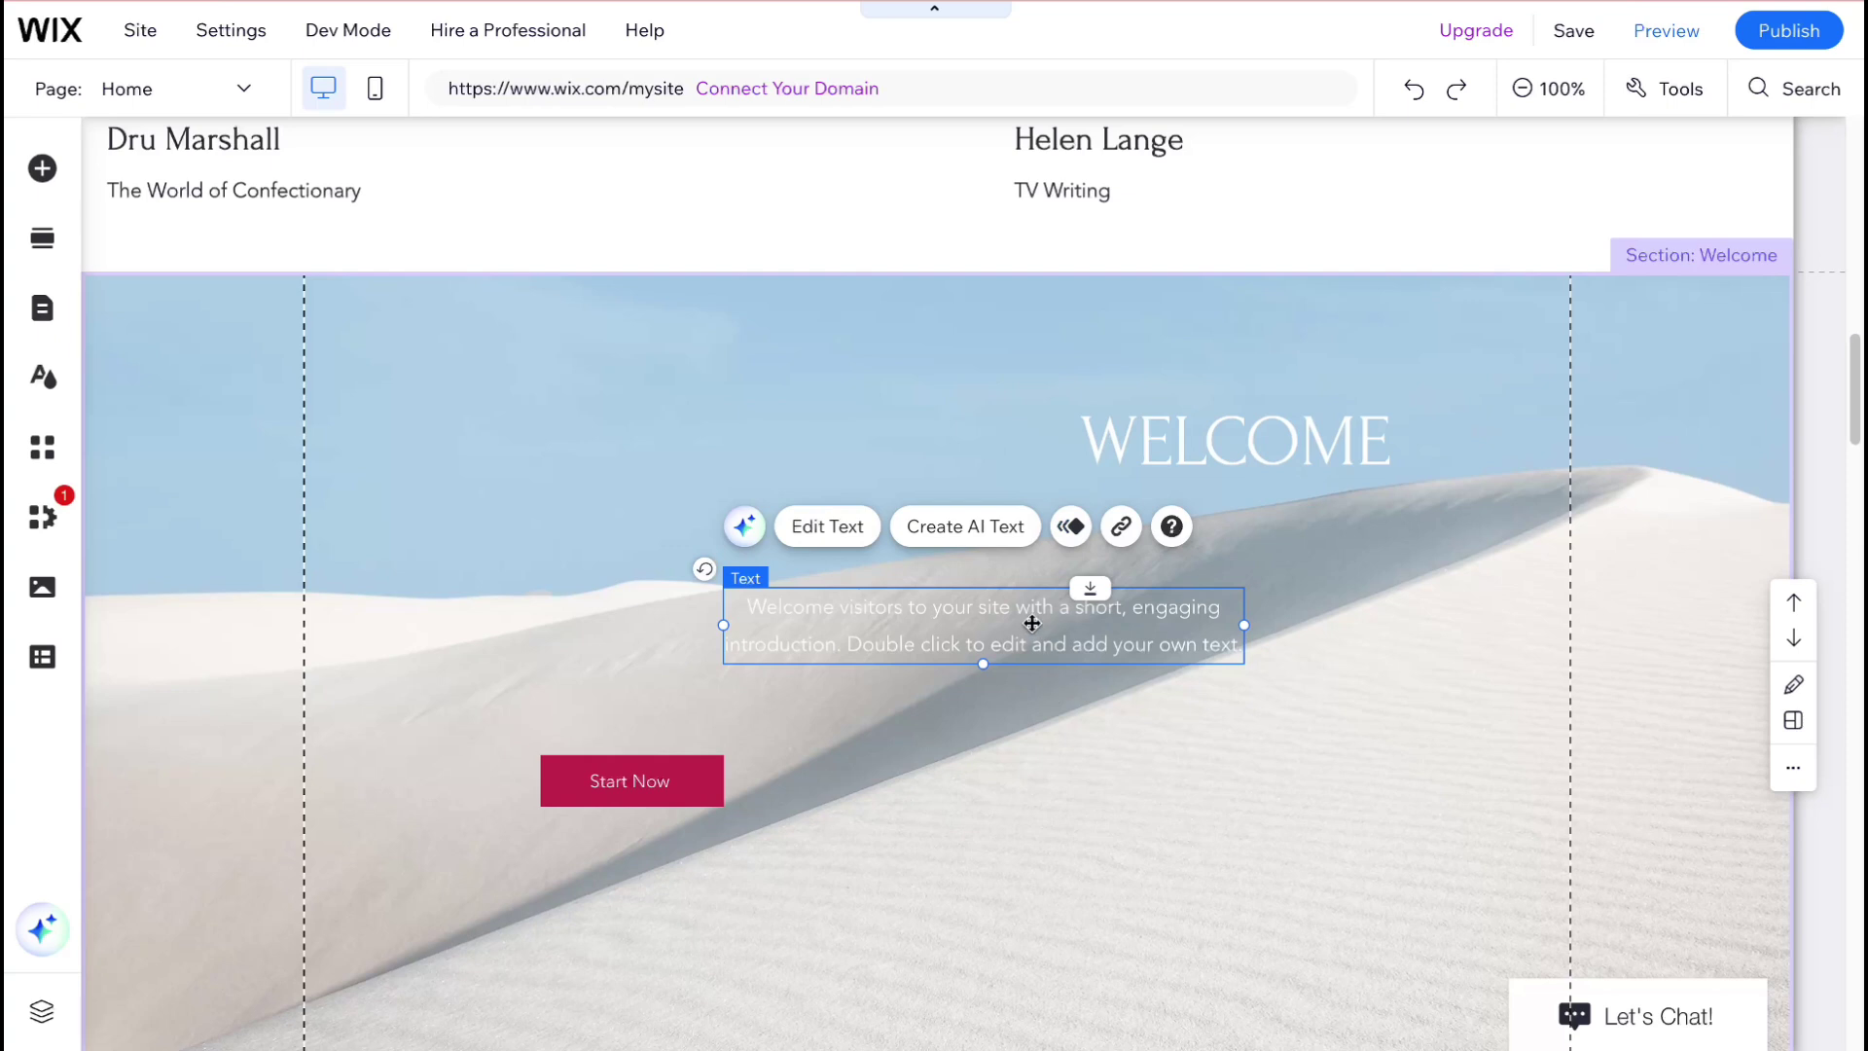
Publish the site and open its live version.
{"action": "left_click", "coordinate": [1812, 31]}
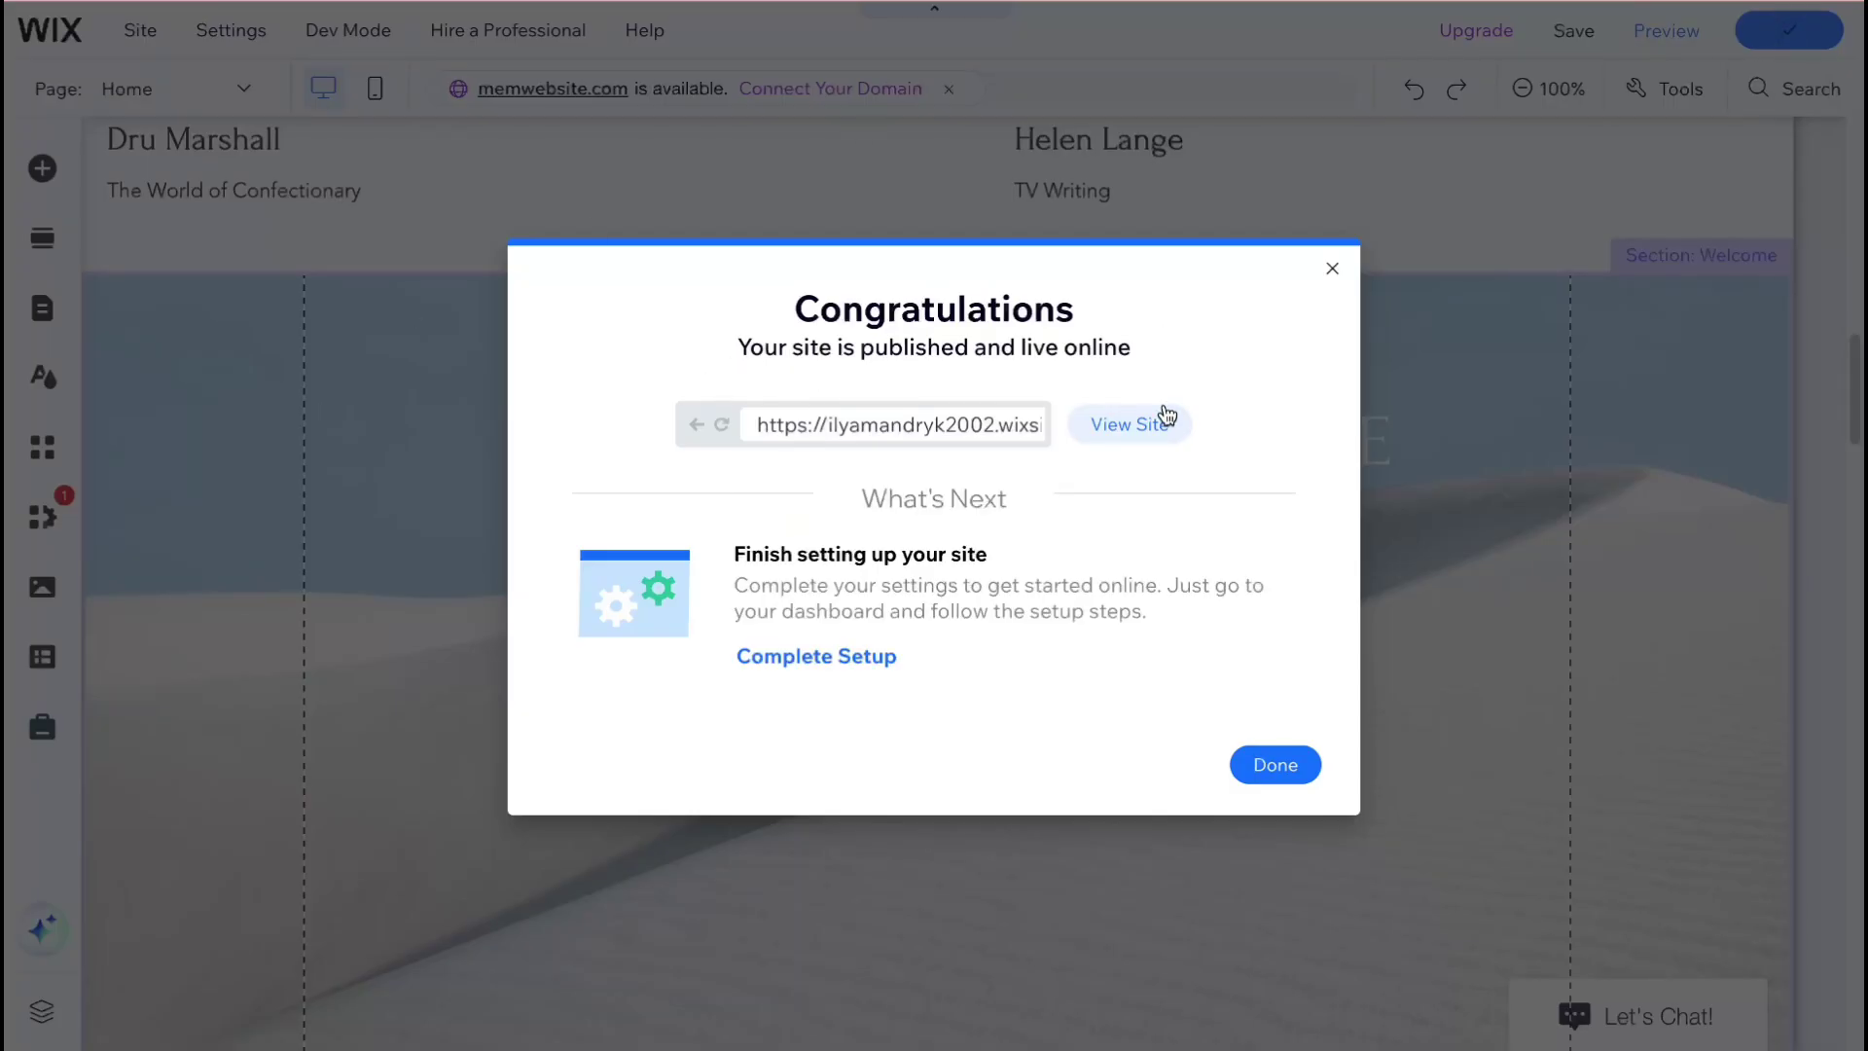
{"action": "left_click", "coordinate": [1141, 426]}
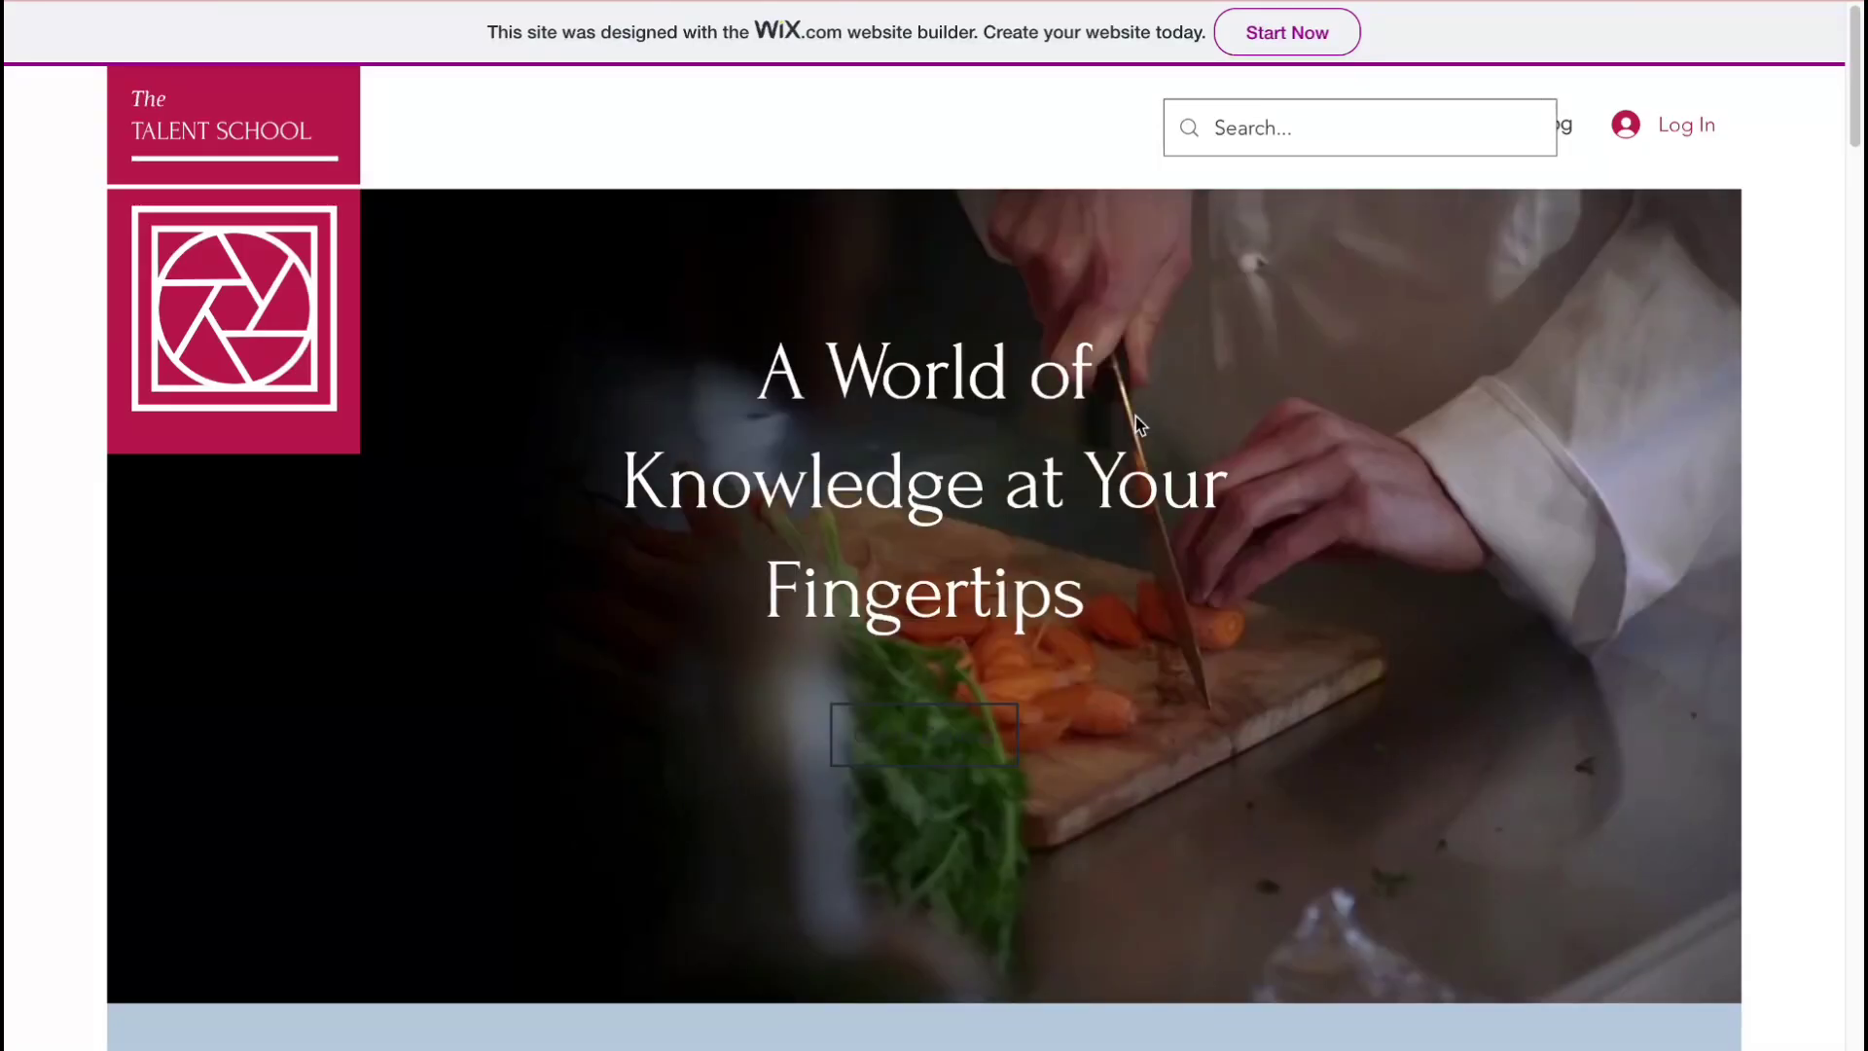
Look through the live home page, including the new Welcome section, and return to the editor.
{"action": "scroll", "coordinate": [1135, 416], "scroll_direction": "down", "scroll_amount": 20}
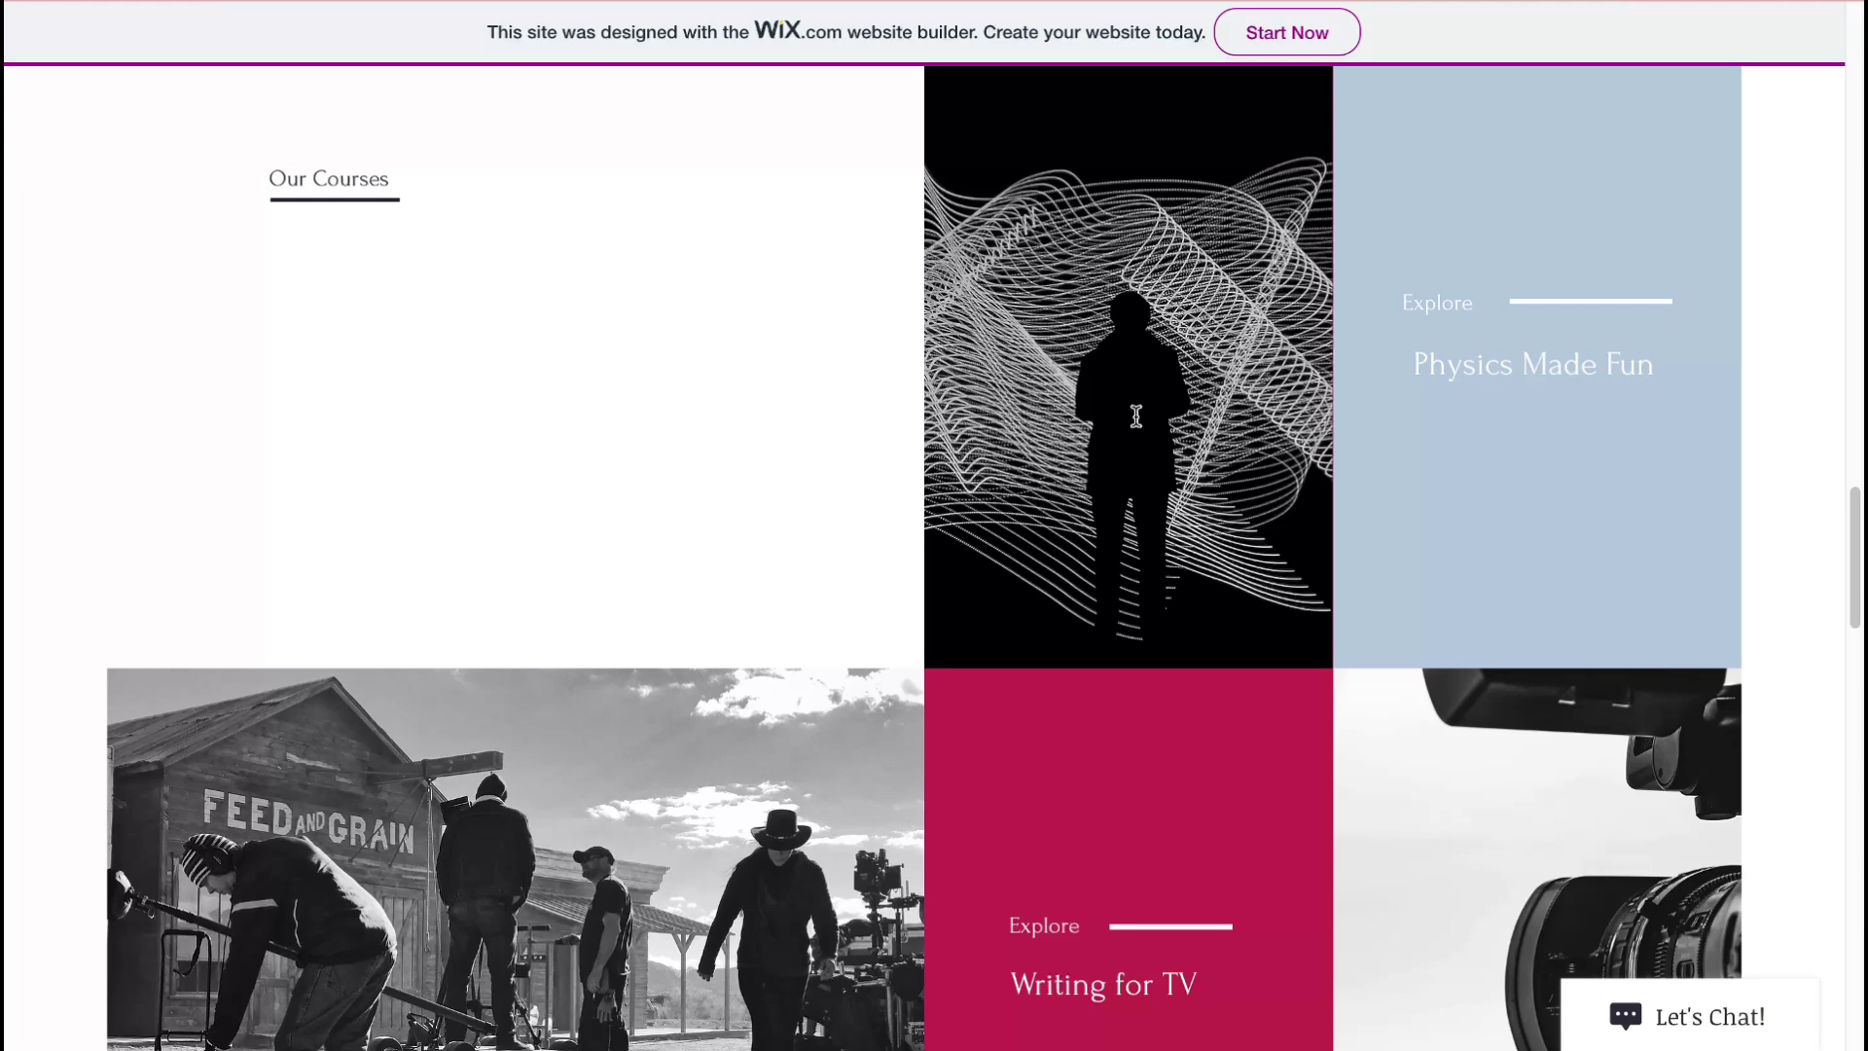
{"action": "scroll", "coordinate": [1136, 416], "scroll_direction": "up", "scroll_amount": 20}
{"action": "scroll", "coordinate": [1231, 467], "scroll_direction": "down", "scroll_amount": 2}
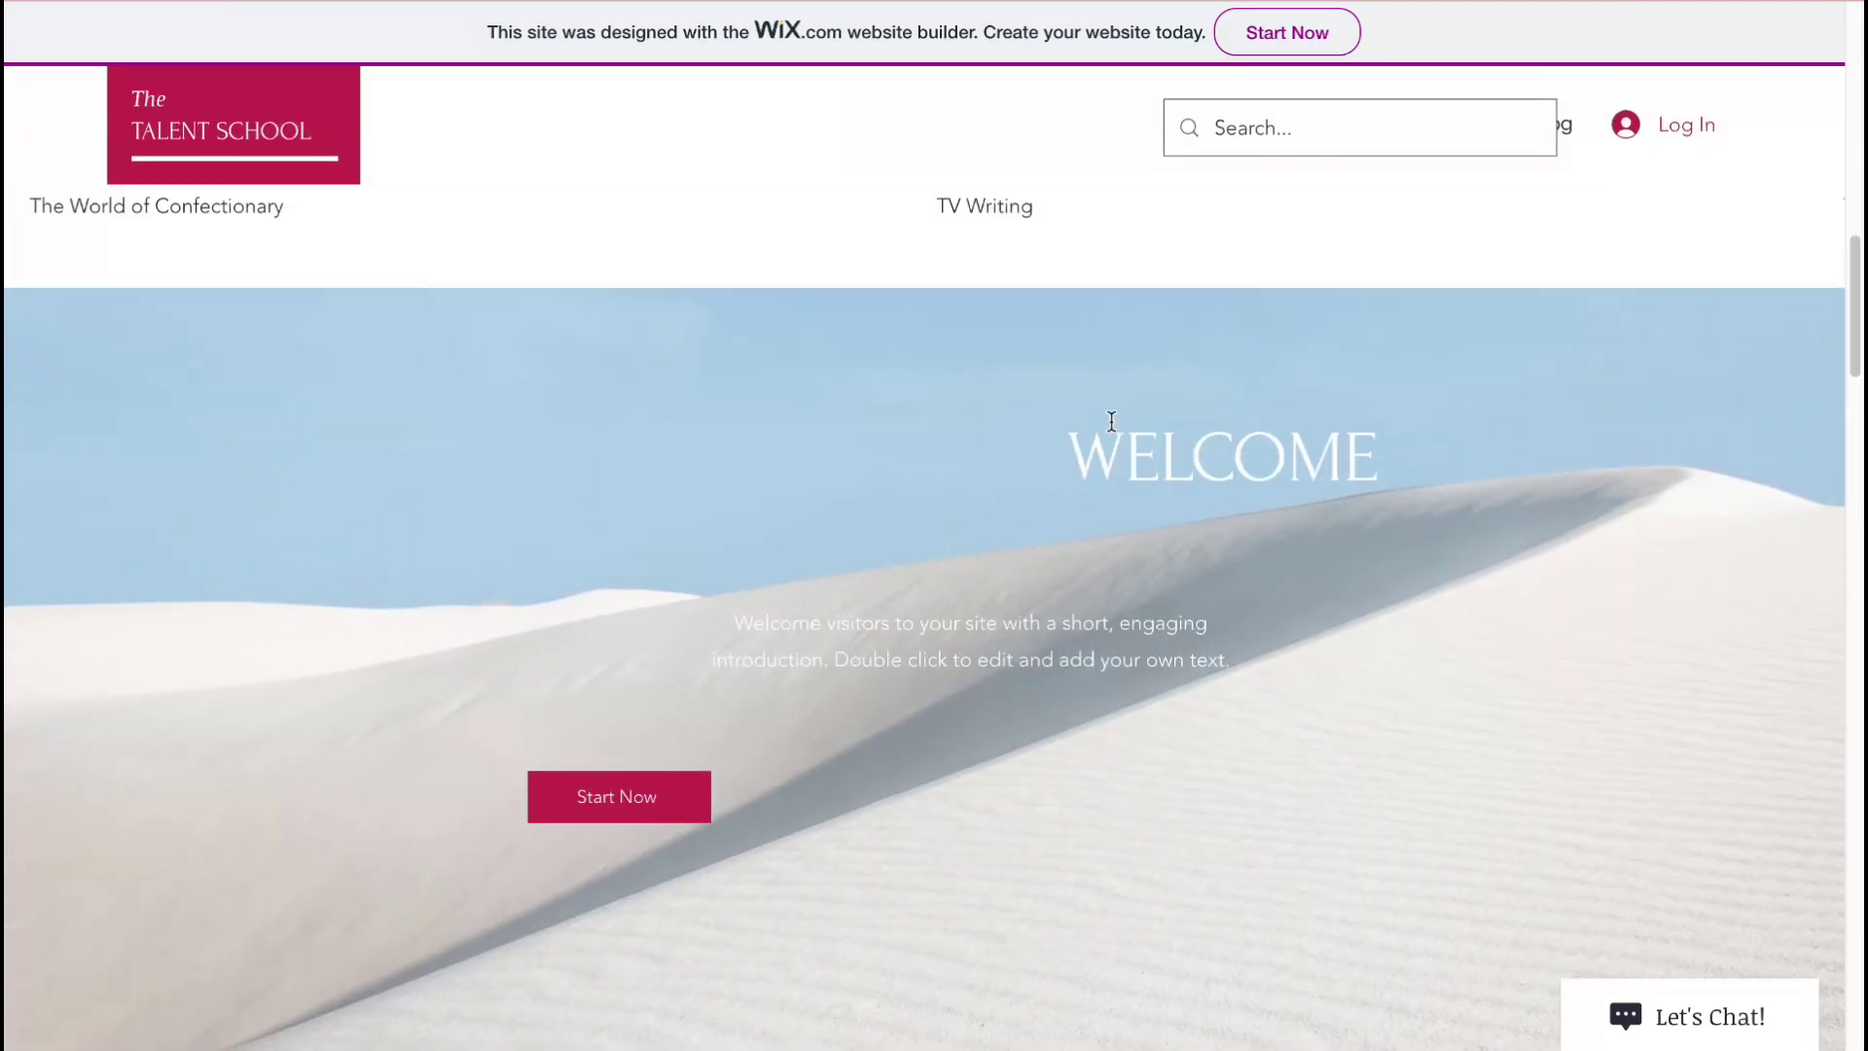
{"action": "left_click_drag", "start_coordinate": [1245, 454], "coordinate": [1312, 454]}
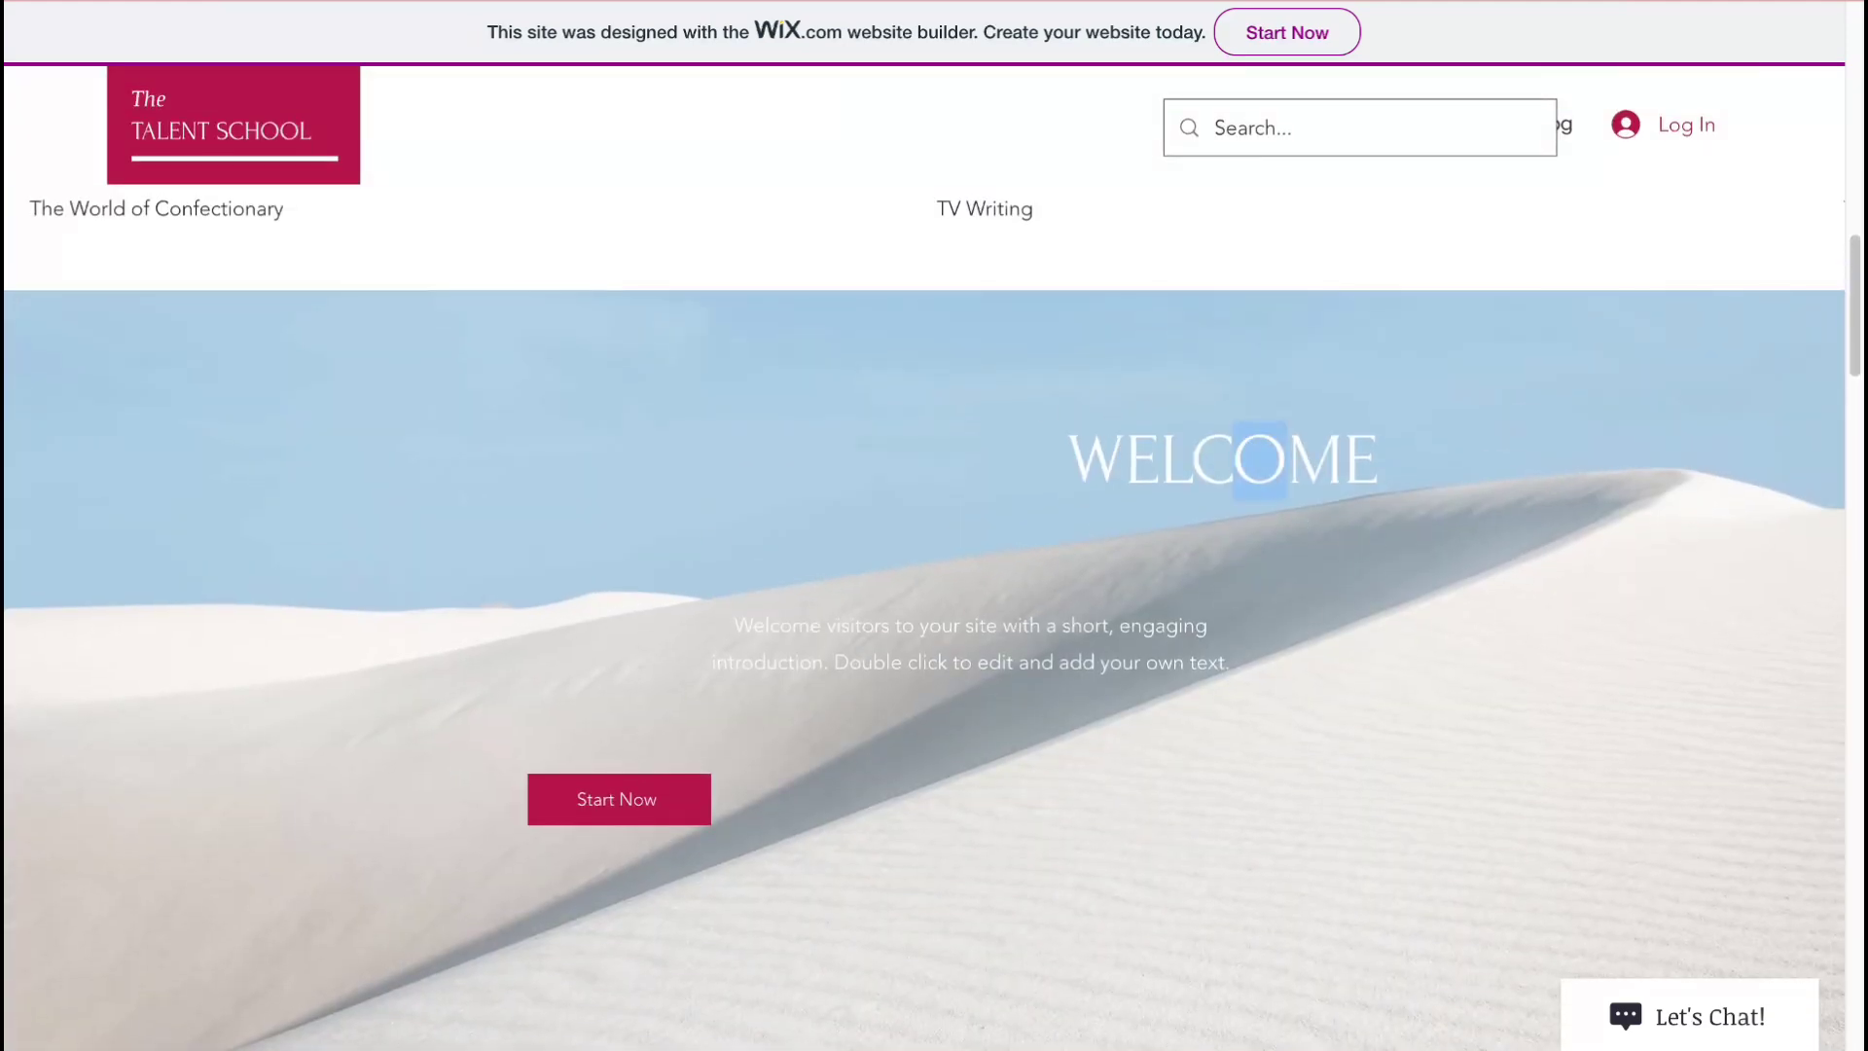
{"action": "left_click", "coordinate": [1411, 2]}
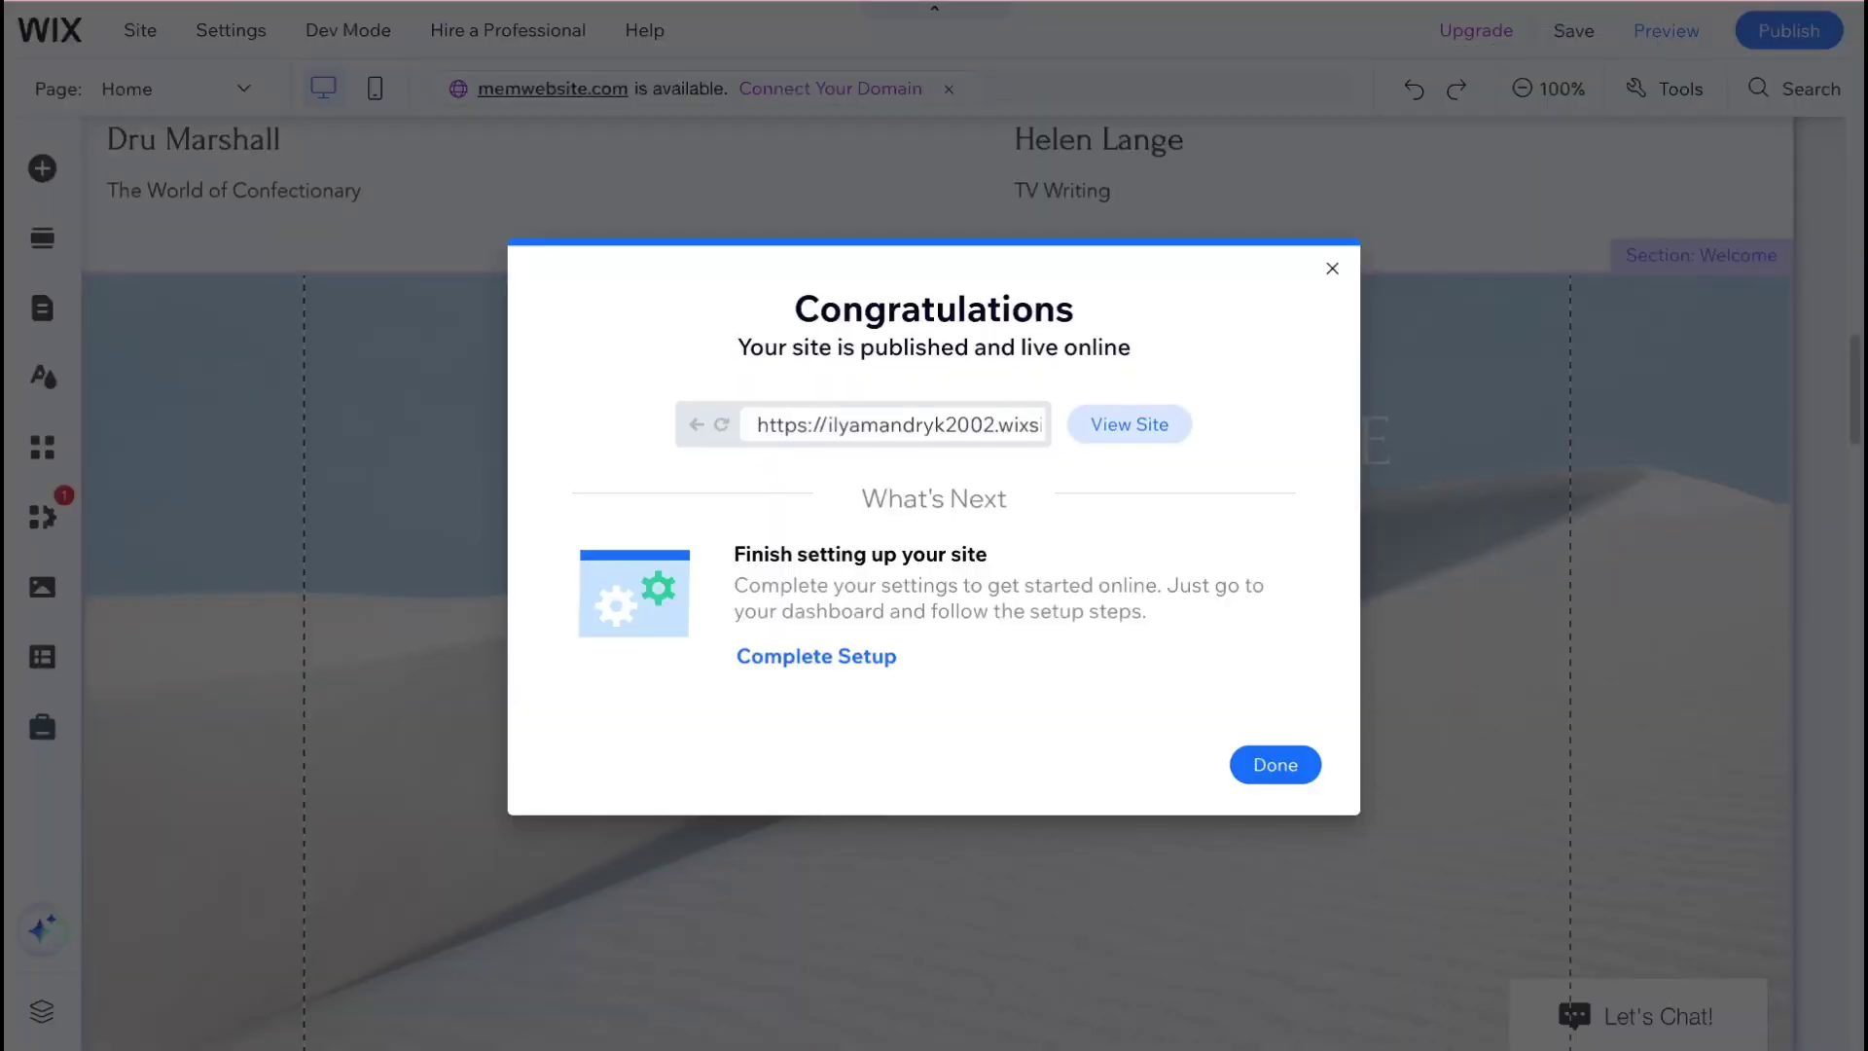